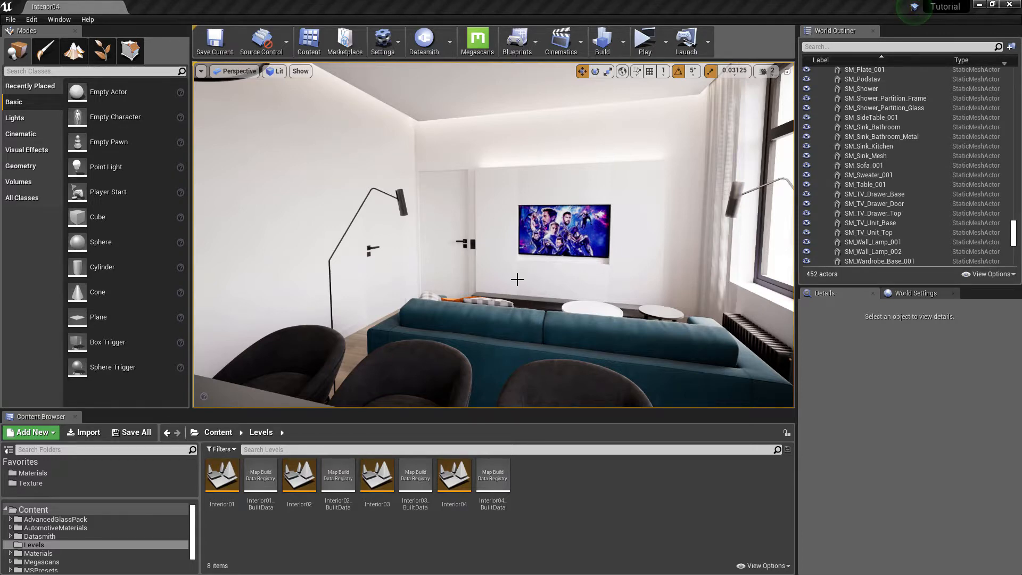
right_click_drag(516, 279, 630, 280)
key("w")
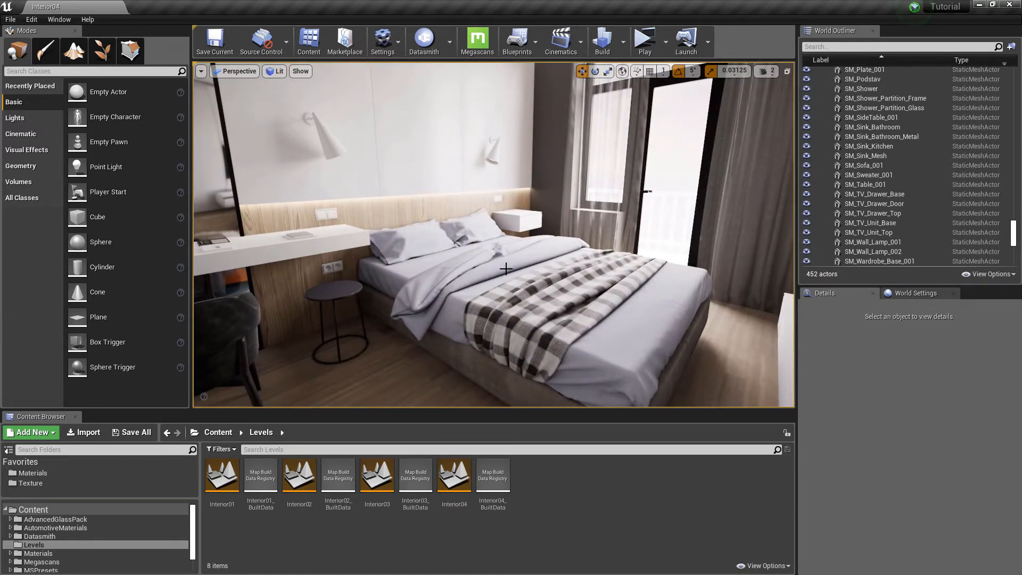
right_click_drag(501, 285, 638, 284)
key("w")
key("w")
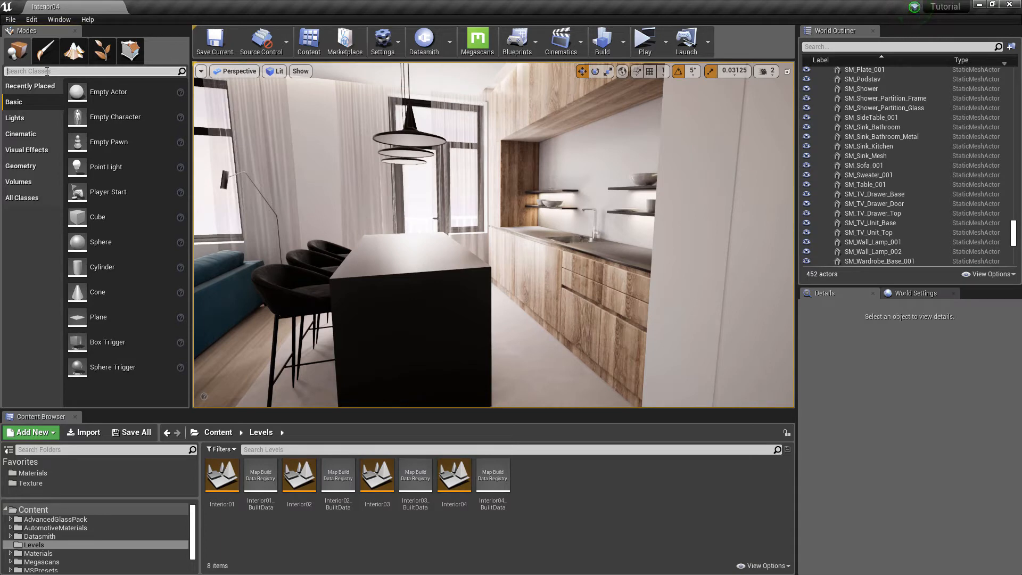
Find the Arch Vis Character class, place one in the level near the bar chairs, and turn off game view.
type("archv")
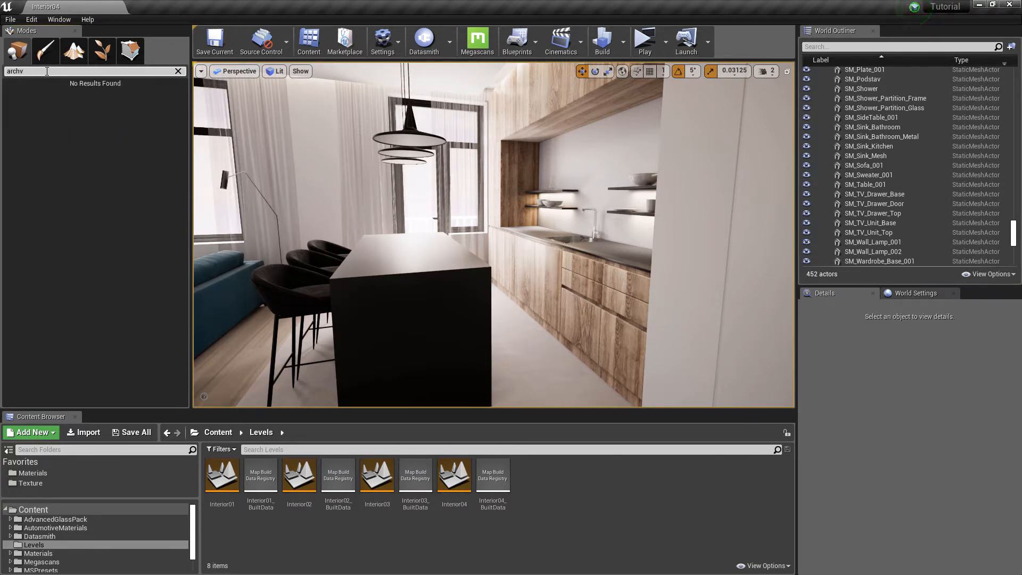
key("BackSpace")
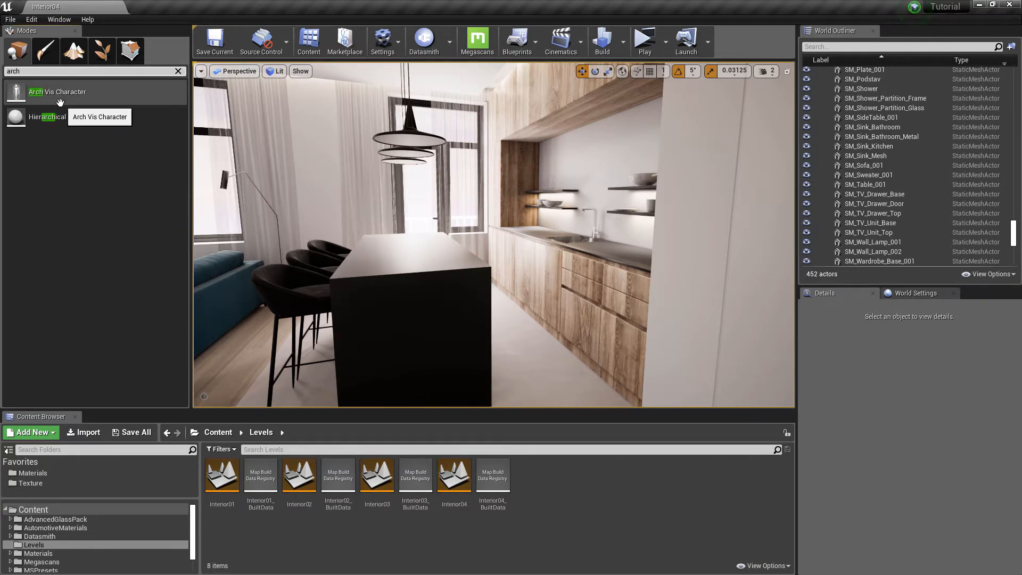
left_click_drag(60, 102, 248, 379)
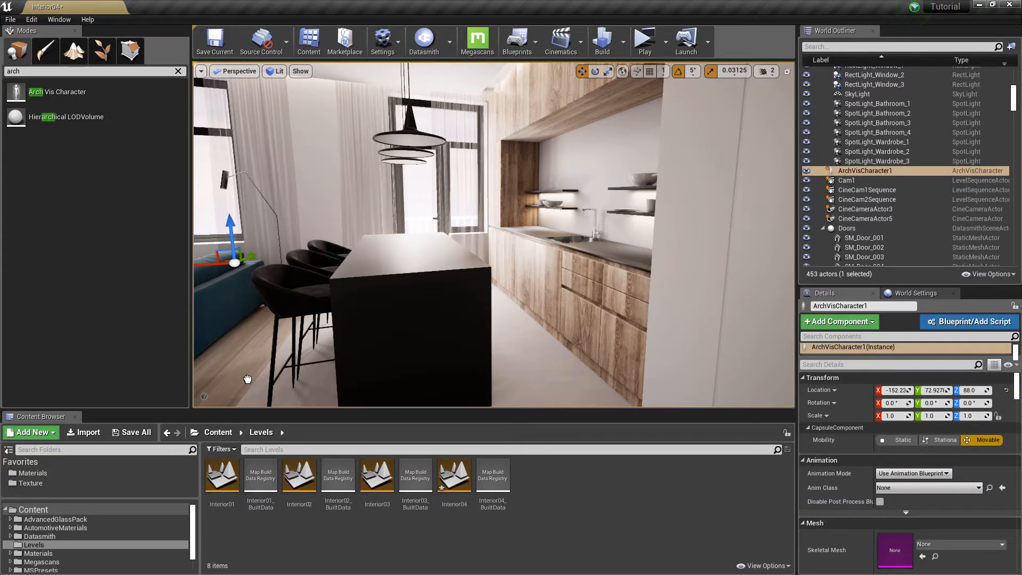
key("g")
Move the Arch Vis Character to the open kitchen floor beside the island, at about X -327, Y -54.
right_click_drag(419, 269, 314, 298)
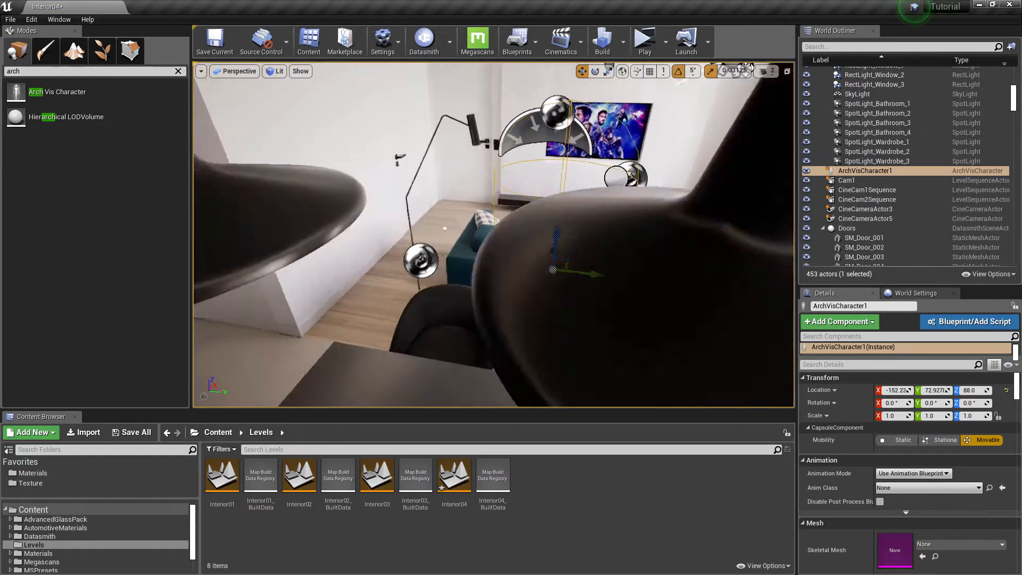
key("f")
left_click_drag(532, 285, 400, 189)
left_click_drag(453, 171, 289, 205)
right_click_drag(505, 233, 362, 282)
key("w")
left_click_drag(486, 232, 392, 136)
key("a")
right_click_drag(392, 136, 620, 106)
key("s")
left_click_drag(370, 207, 364, 197)
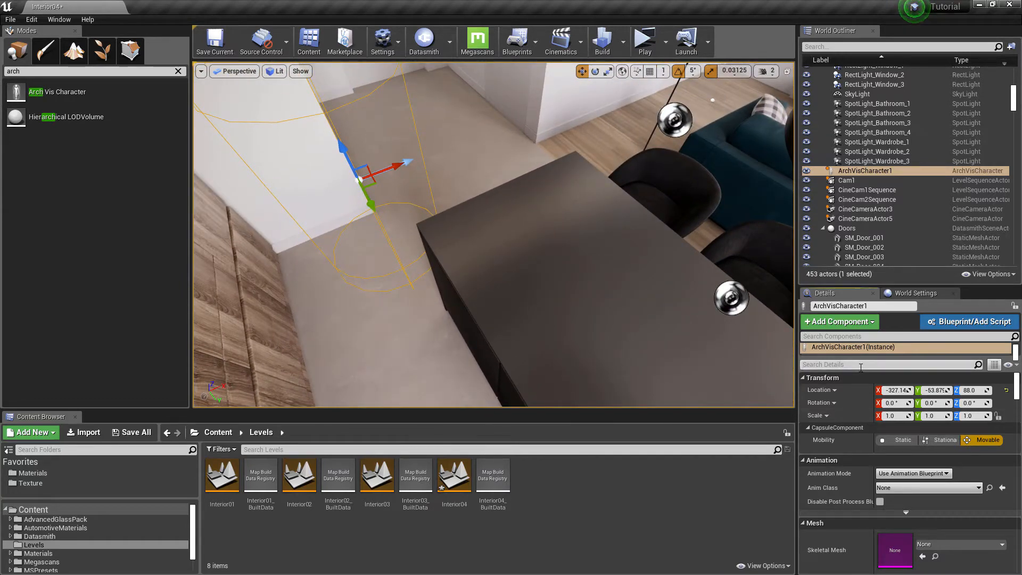
Filter the character's details for "capsul" and set its Capsule Radius to 17.
left_click(860, 365)
type("caps")
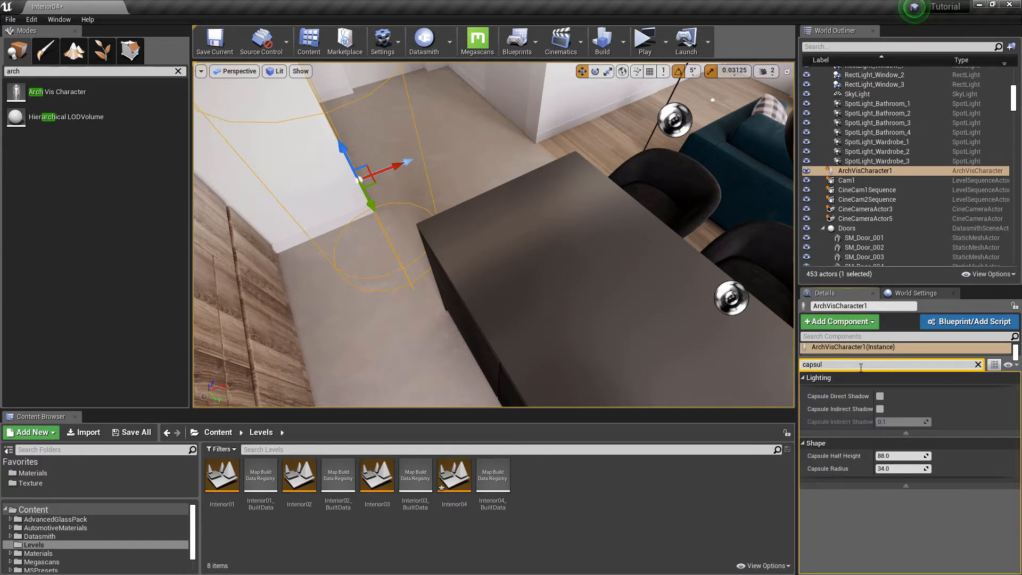
type("ul")
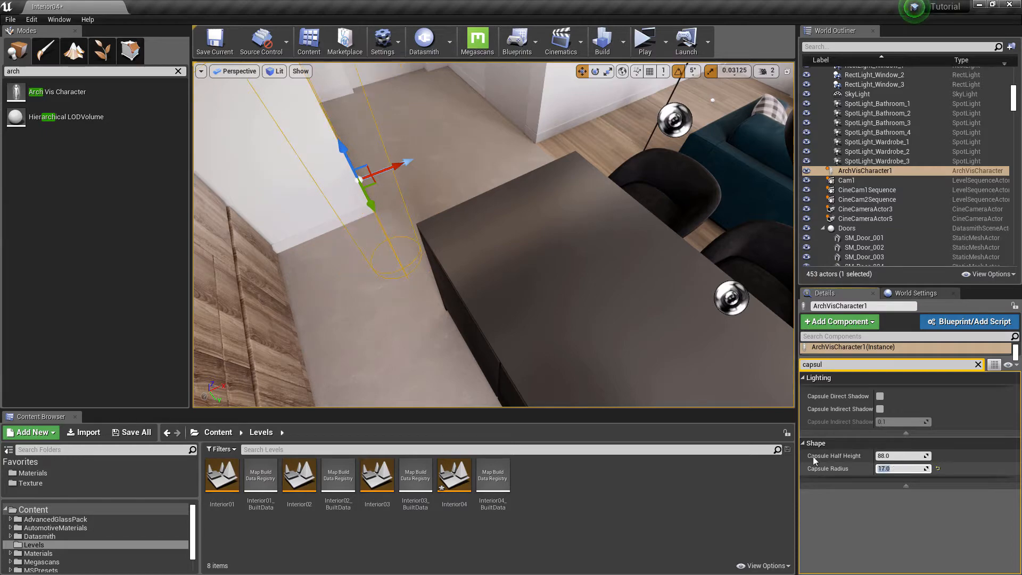
left_click(897, 468)
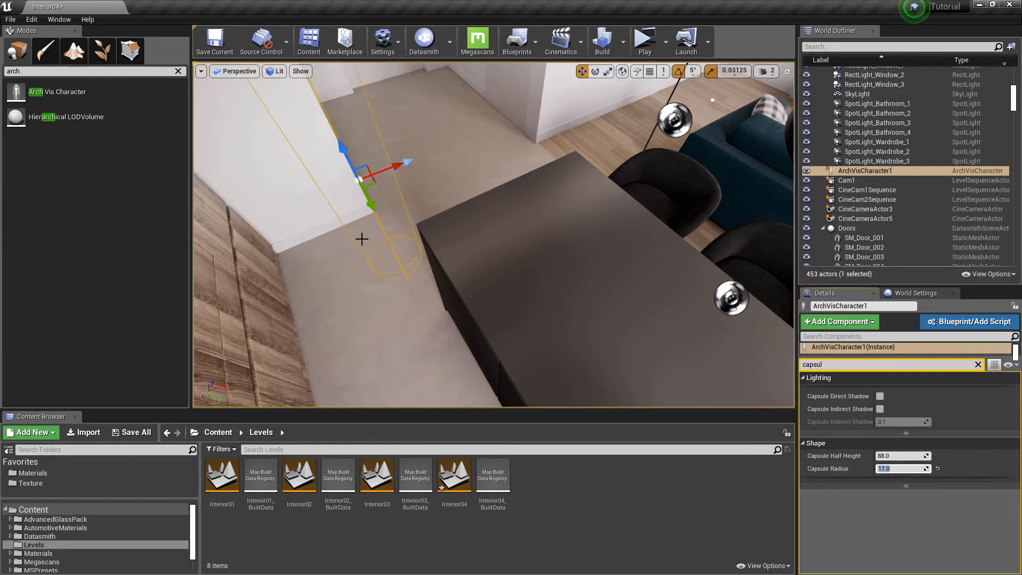
Reset the character's Capsule Radius to its default and re-enter 17, keeping the default Capsule Half Height.
right_click_drag(489, 324, 410, 266)
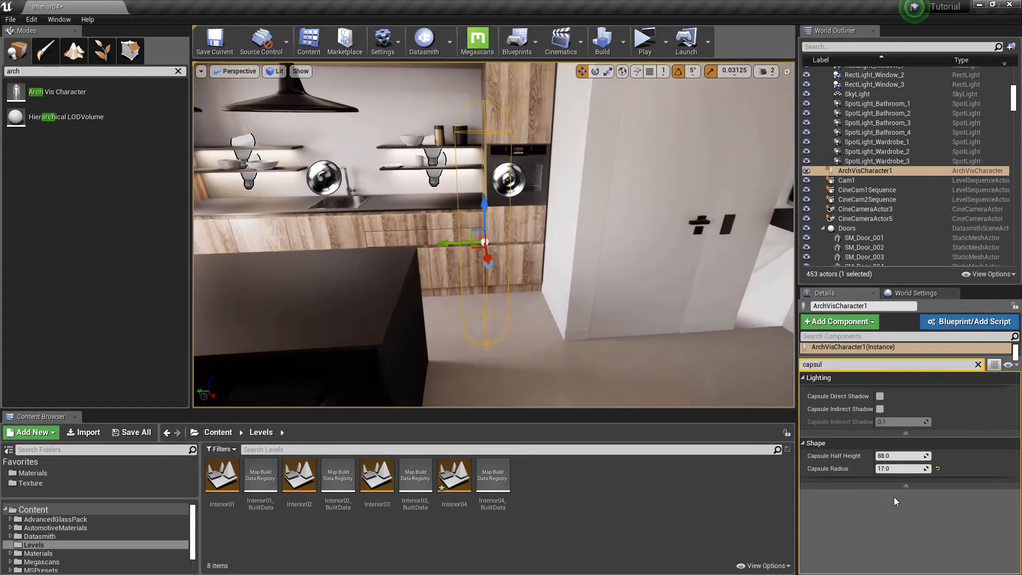
left_click_drag(925, 467, 938, 472)
left_click(911, 470)
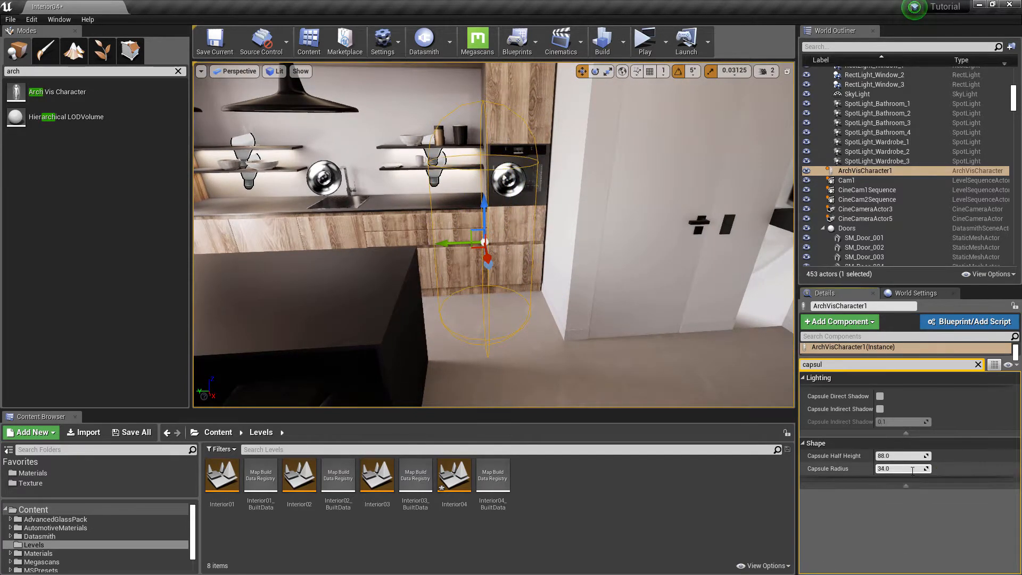
type("17")
key("Return")
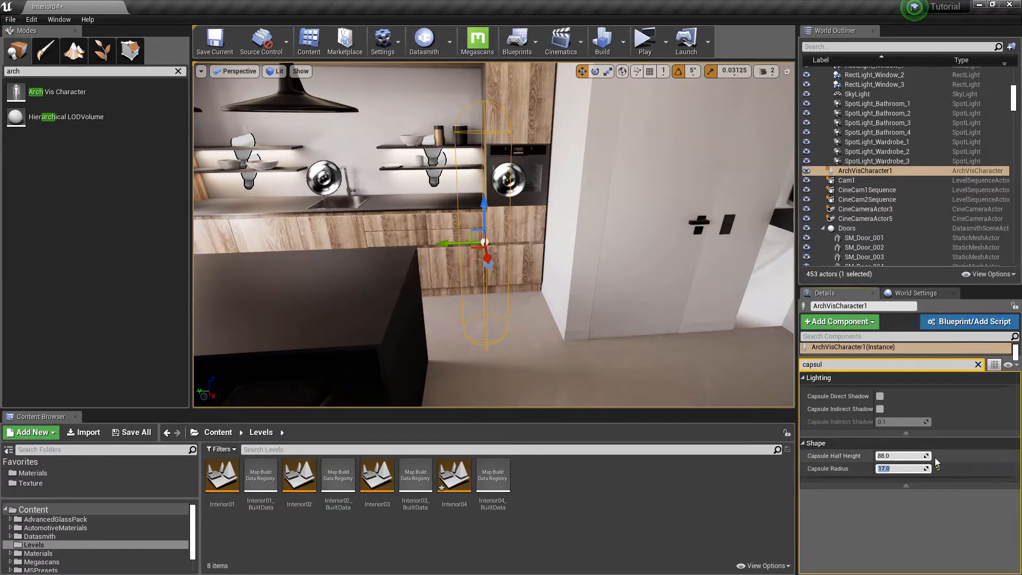
left_click_drag(915, 456, 945, 461)
left_click(938, 456)
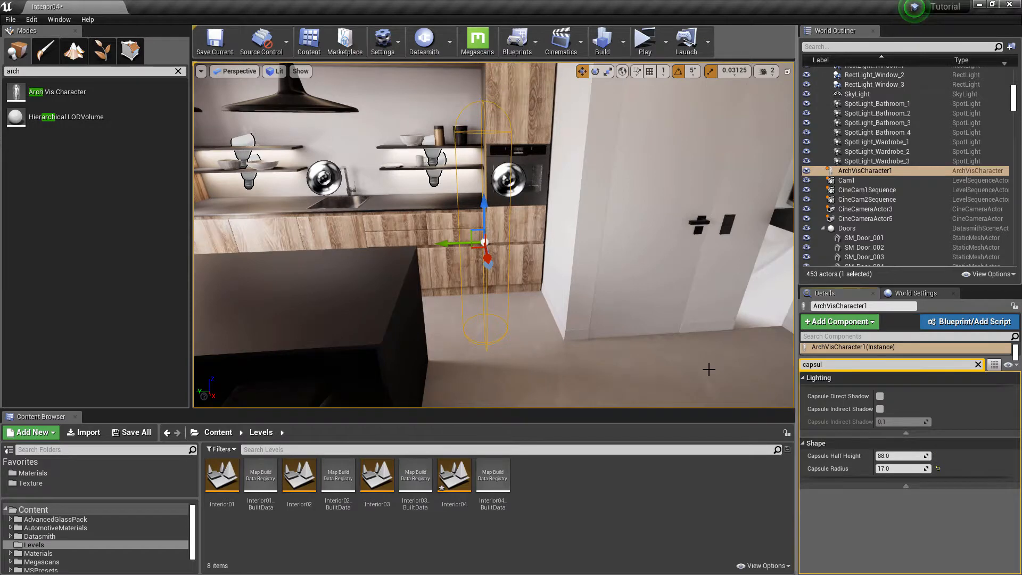
Clear the details filter and bring up the character's Pawn settings containing Auto Possess Player.
left_click(977, 364)
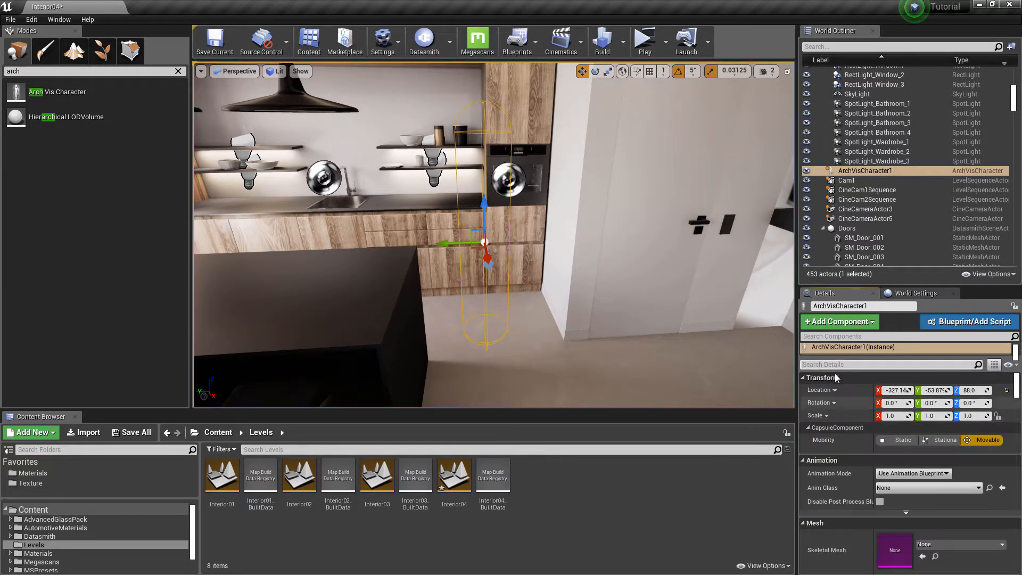
scroll(889, 454, "down", 15)
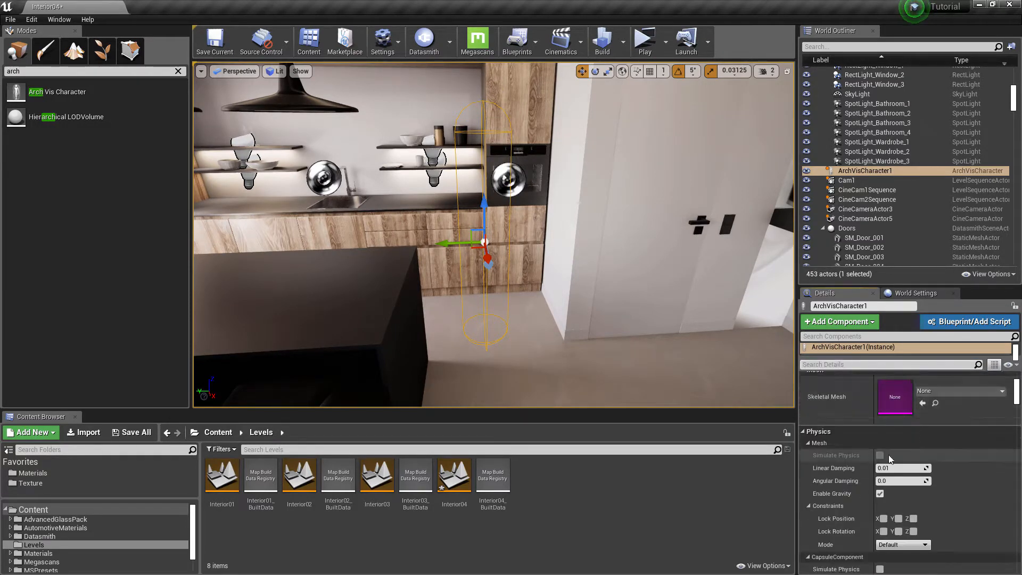
scroll(841, 466, "down", 10)
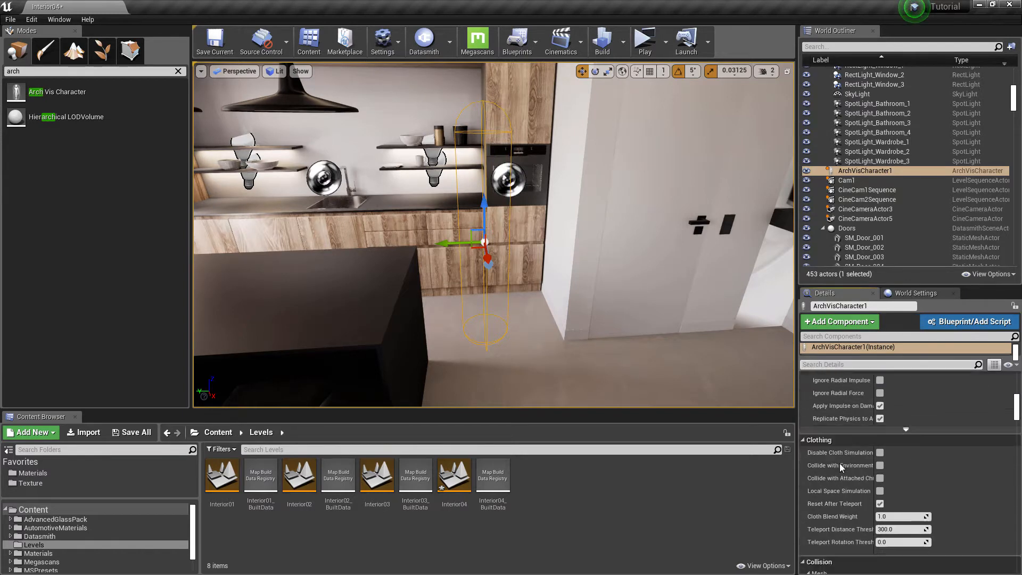
scroll(838, 464, "down", 6)
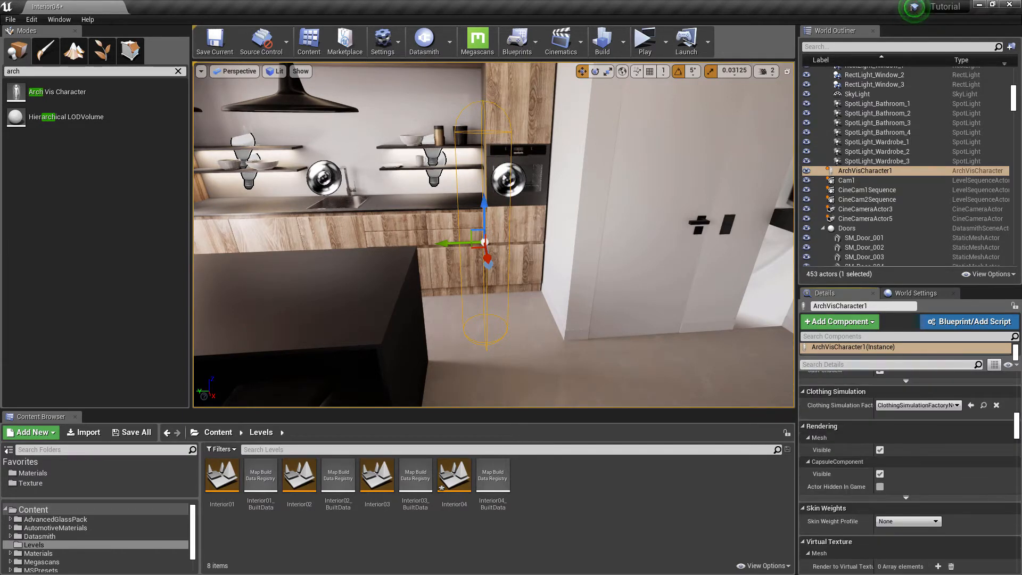
left_click_drag(1018, 426, 1020, 531)
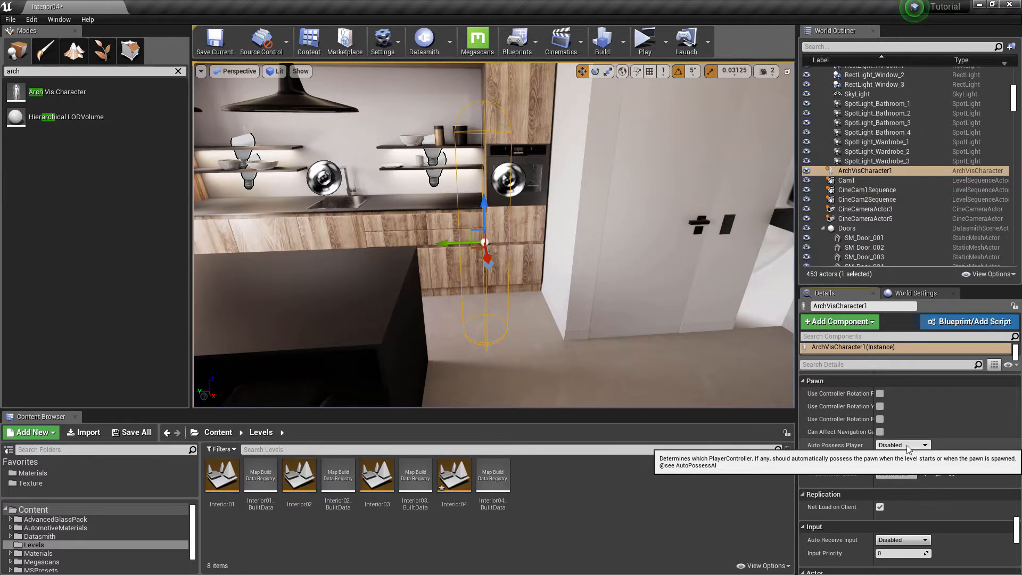
Play the level in a new editor window, fly around the kitchen and against the walls and doors to test movement, and end the preview.
left_click(666, 43)
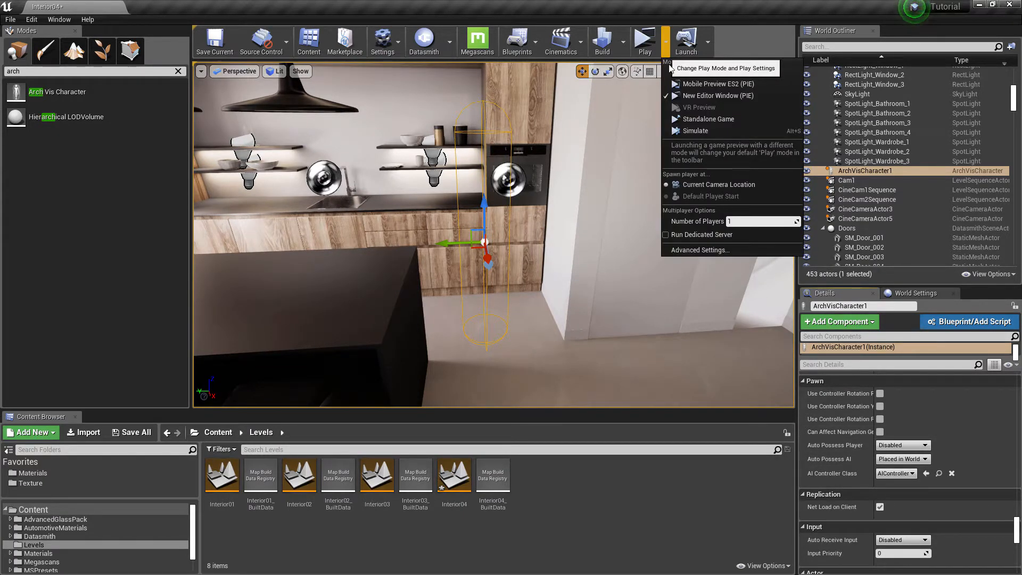
left_click(655, 53)
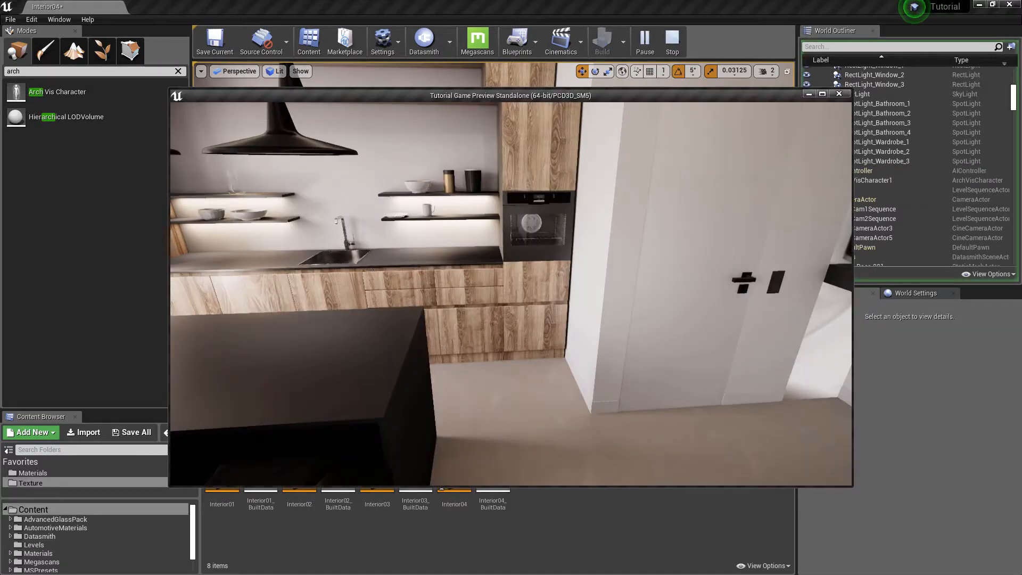
key("s")
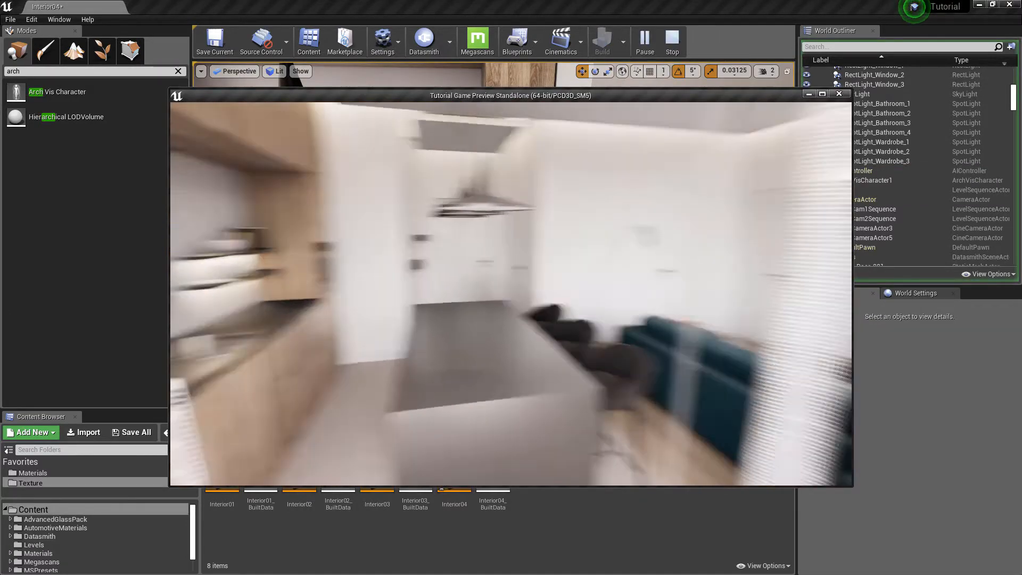
key("a")
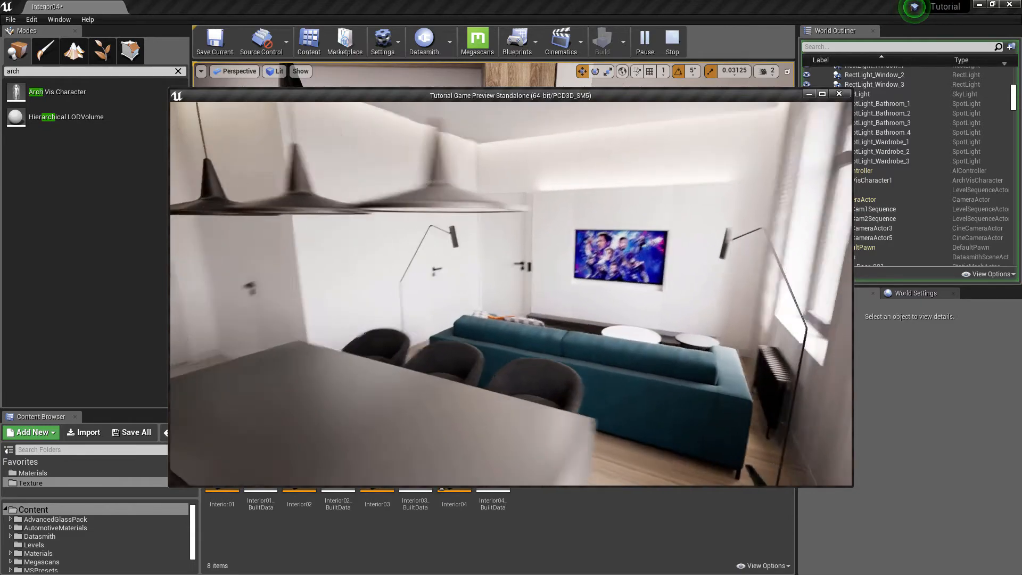
key("a")
key("w")
key("d")
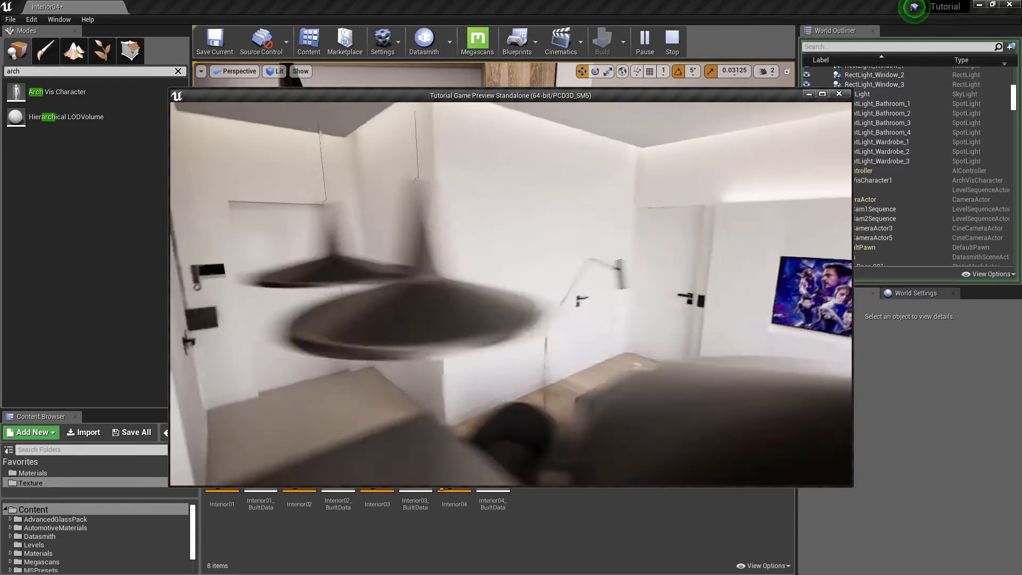
key("w")
key("d")
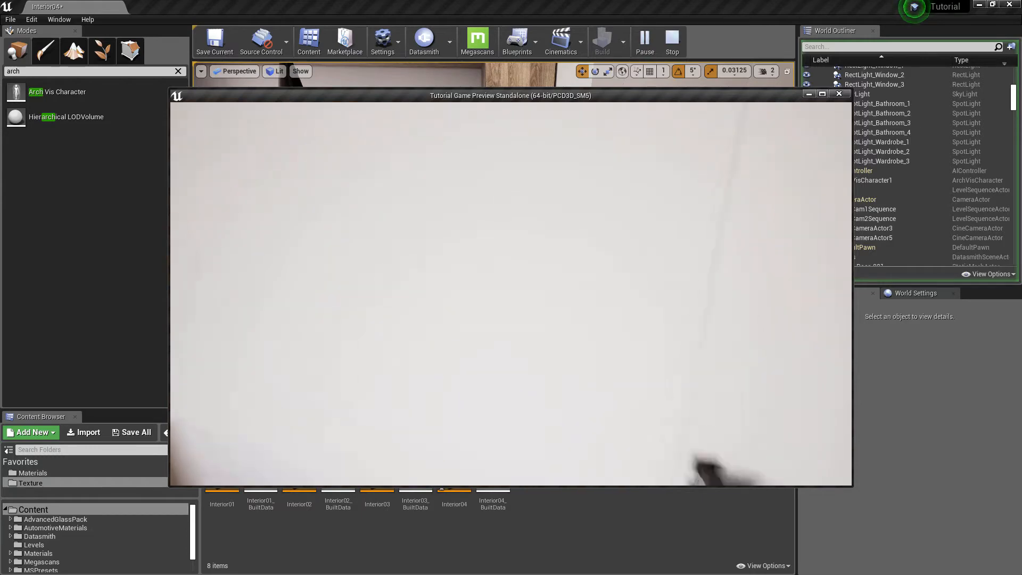
key("w")
key("a")
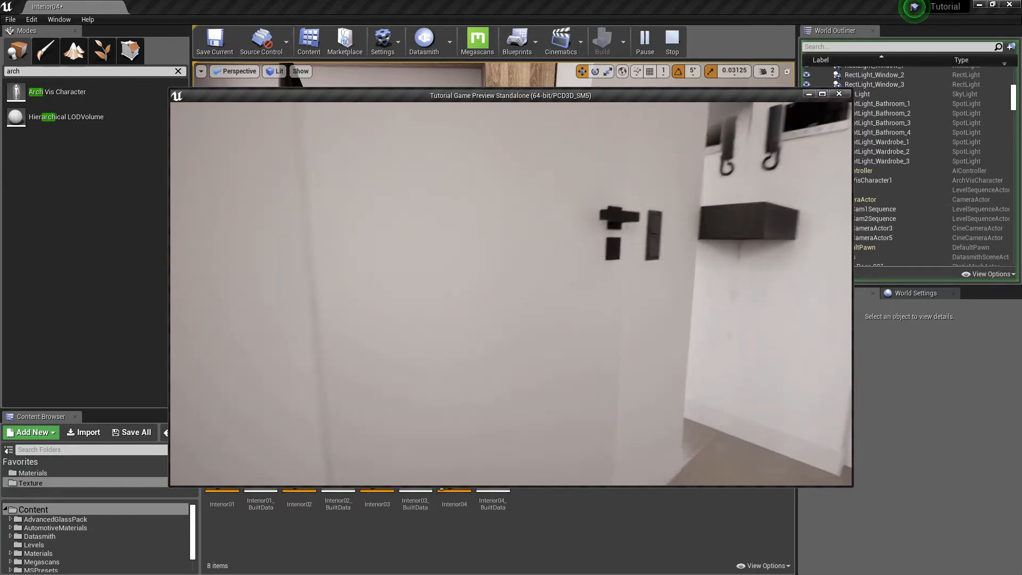
key("w")
key("w")
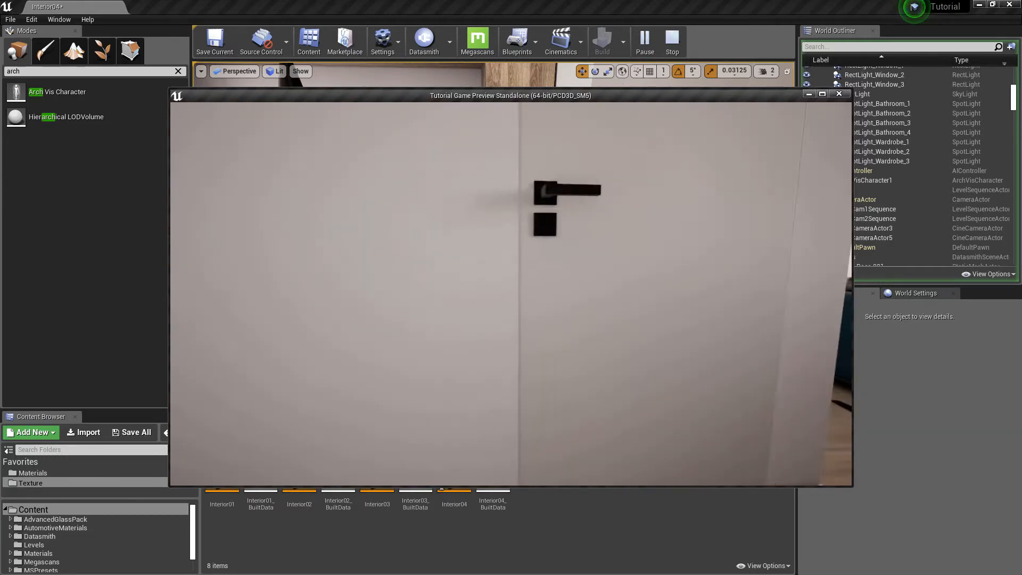
key("e")
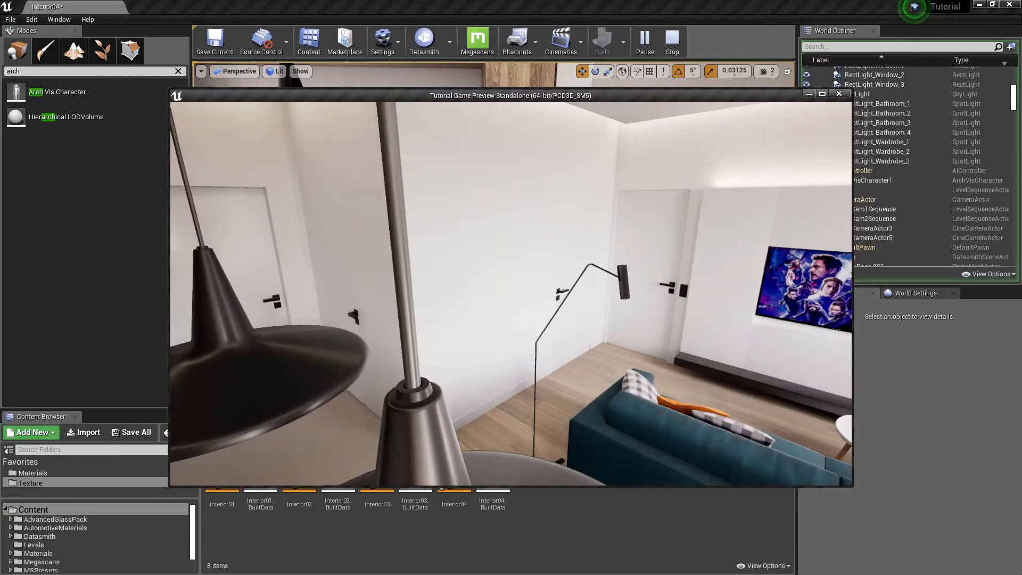
key("Escape")
Select the Arch Vis Character in the kitchen and set its Auto Possess Player to Player 0.
right_click_drag(473, 304, 416, 253)
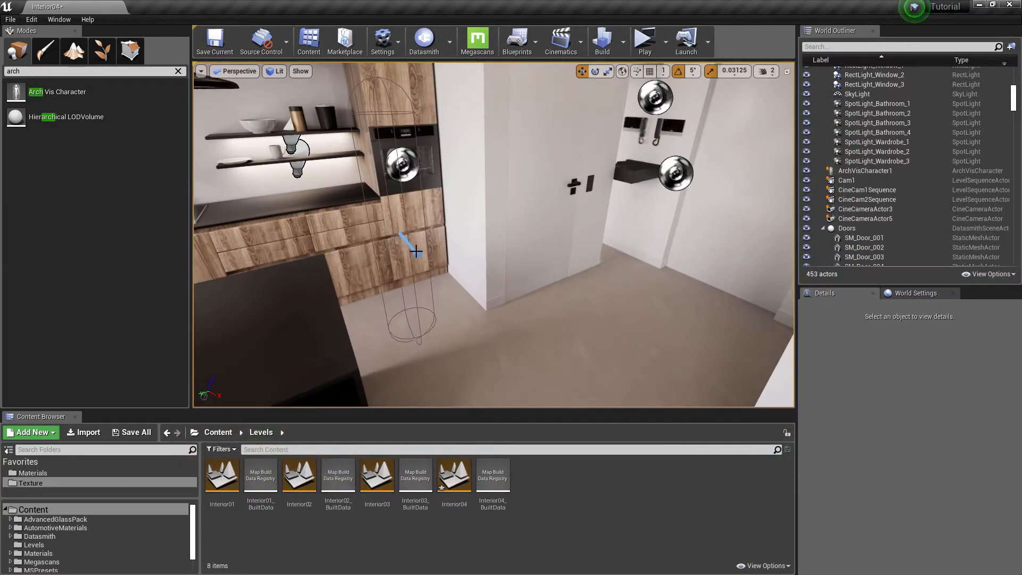
left_click(401, 235)
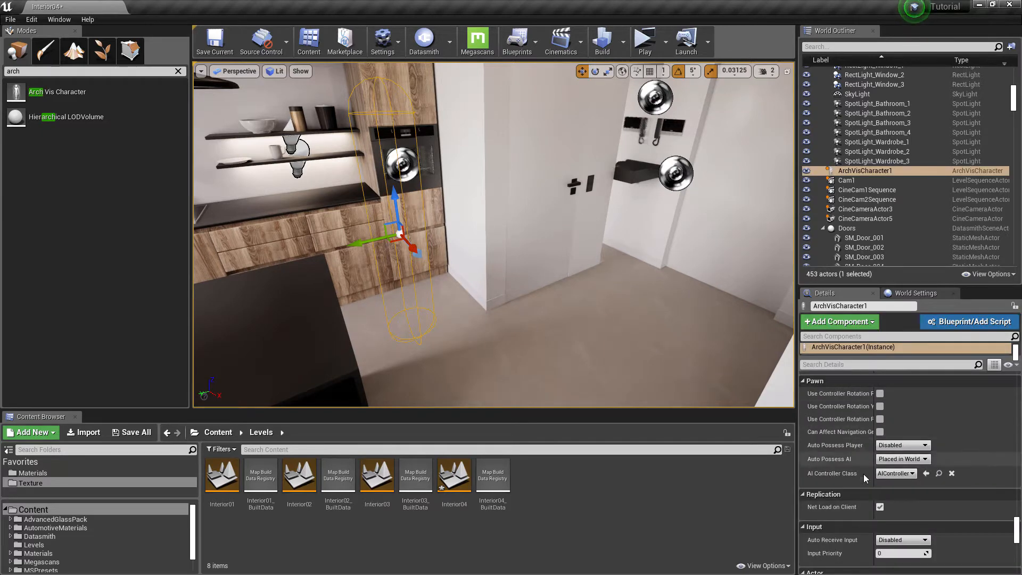
left_click(885, 450)
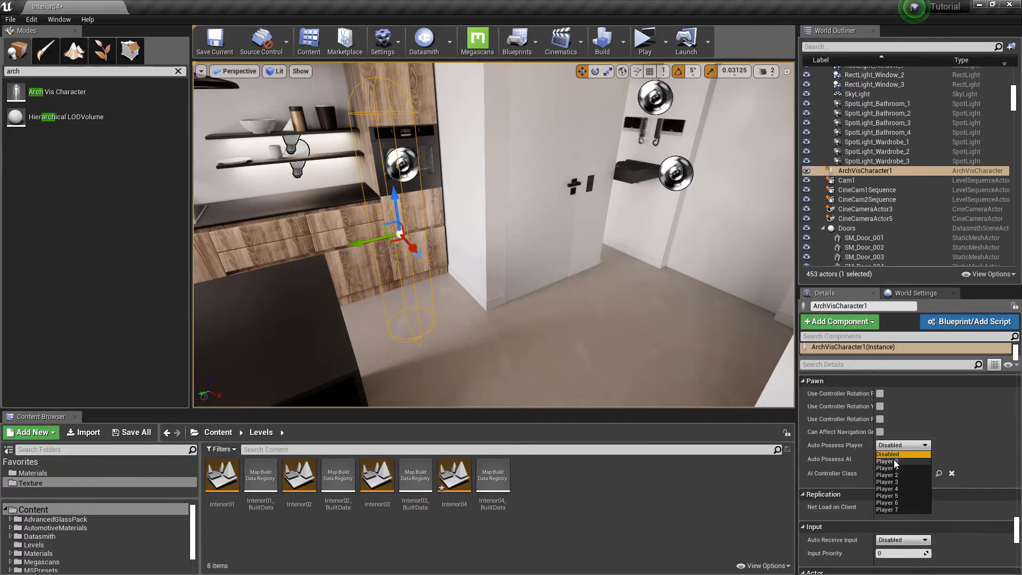
left_click(894, 461)
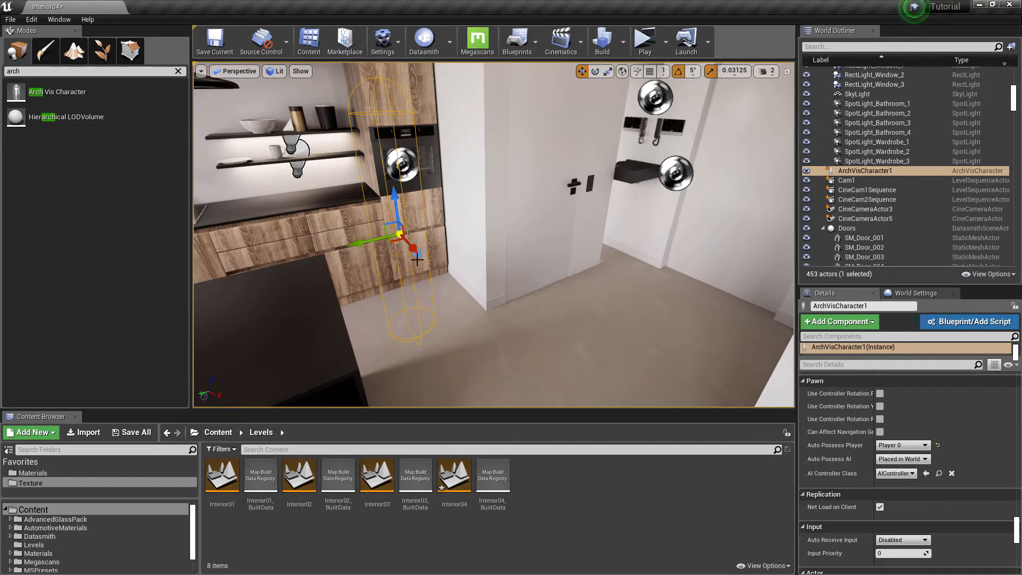
Select the kitchen floor SM_Floor_Kitchen and open its static mesh for editing.
right_click_drag(458, 217, 515, 247)
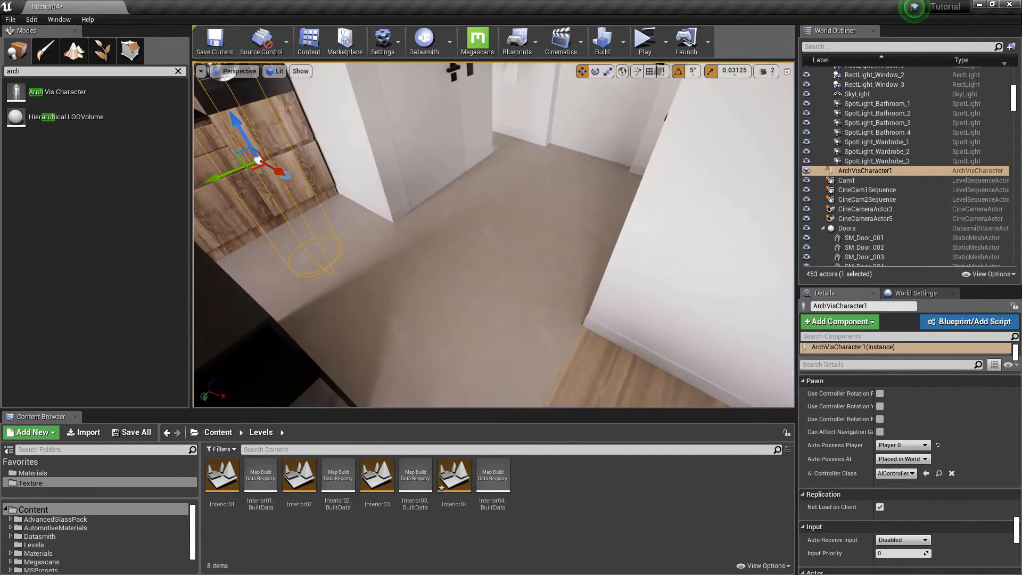
left_click(455, 274)
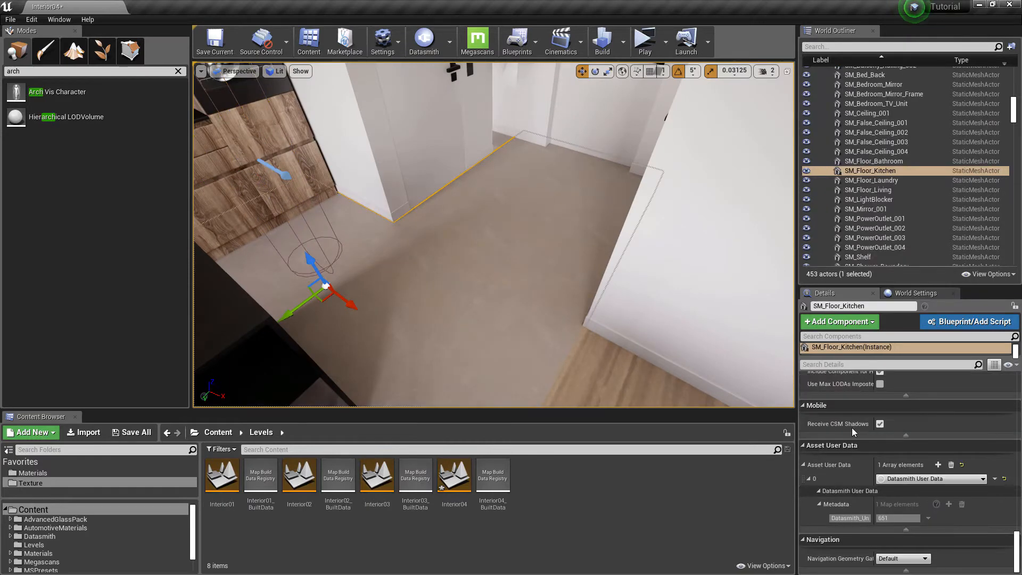
scroll(854, 429, "up", 5)
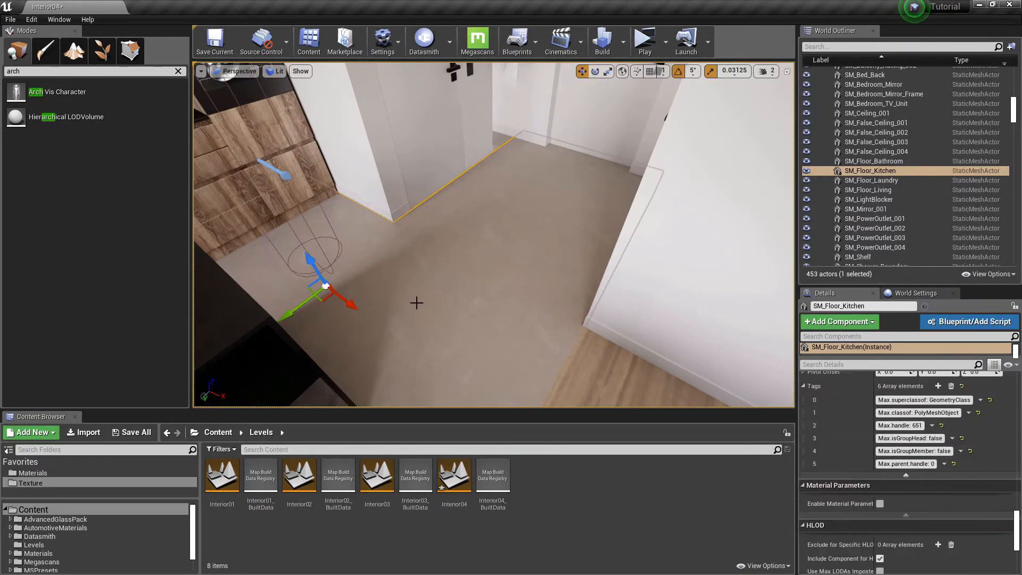
scroll(848, 455, "up", 10)
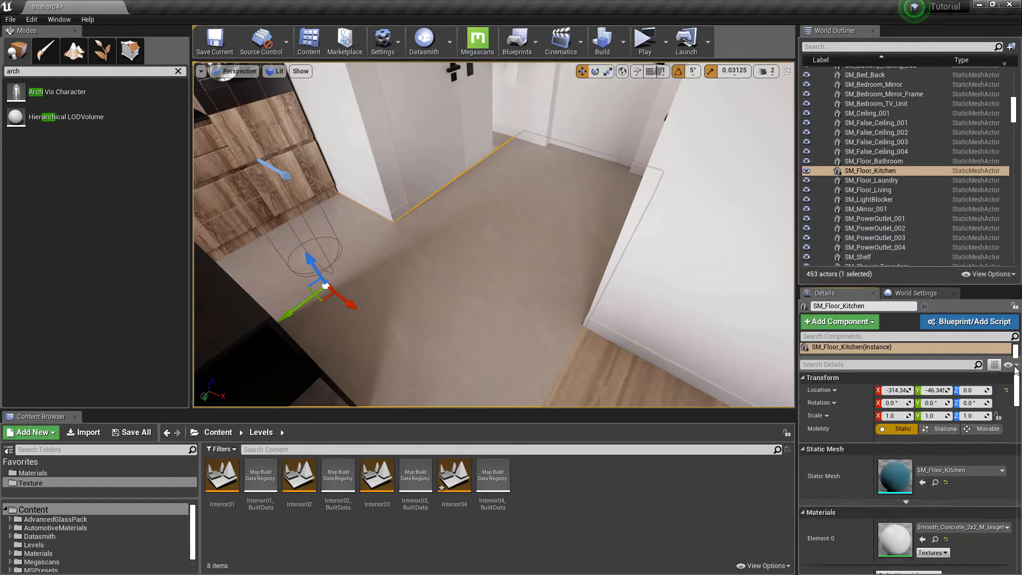
double_click(897, 470)
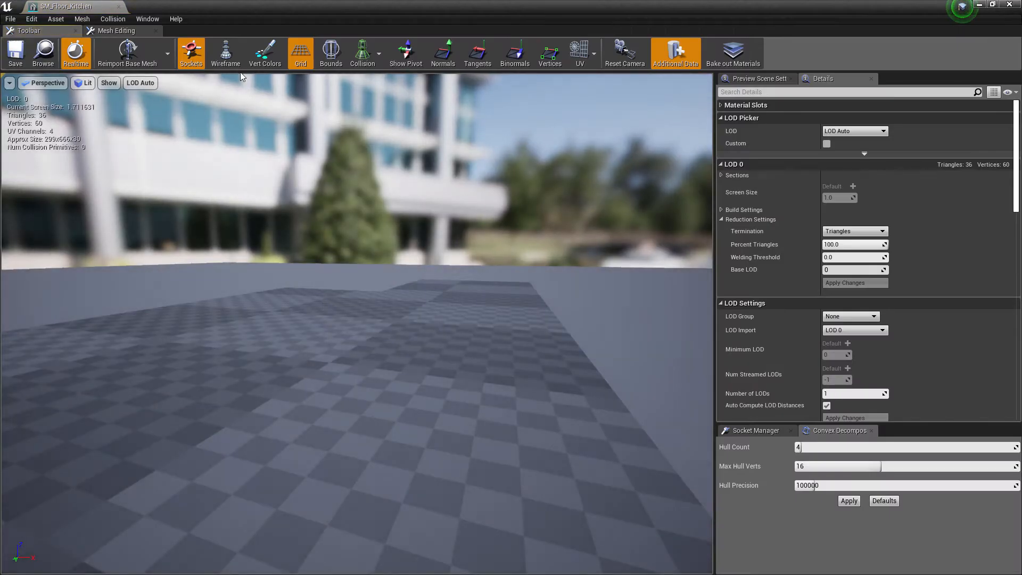
Display the floor mesh's simple collision, look over the mesh for a collision shape, and close the mesh editor.
left_click(378, 63)
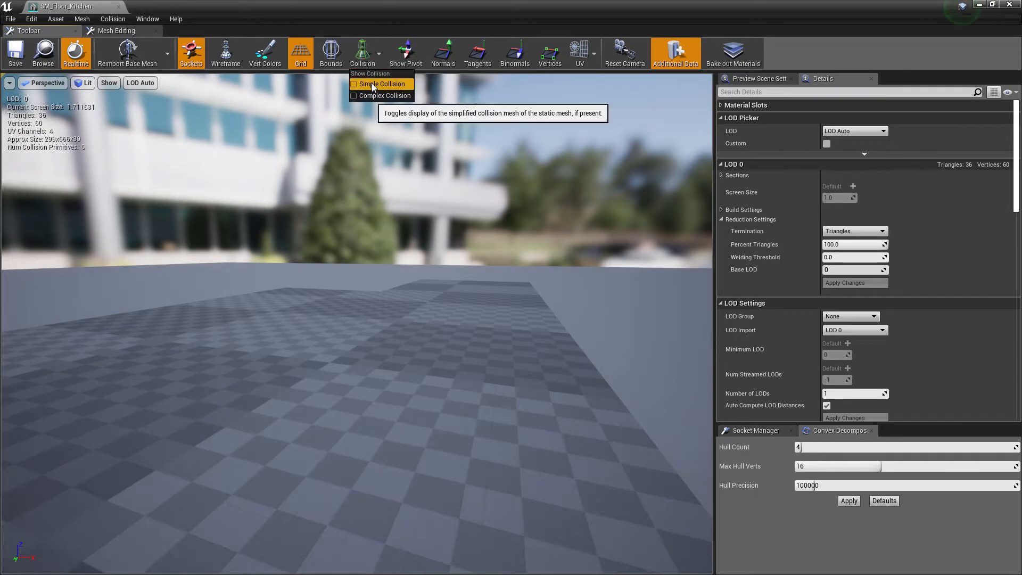
left_click(371, 84)
right_click_drag(340, 183, 255, 215)
mouse_move(462, 363)
left_mouse_down()
mouse_move(484, 364)
mouse_move(468, 287)
mouse_move(462, 363)
left_mouse_up()
left_click(116, 7)
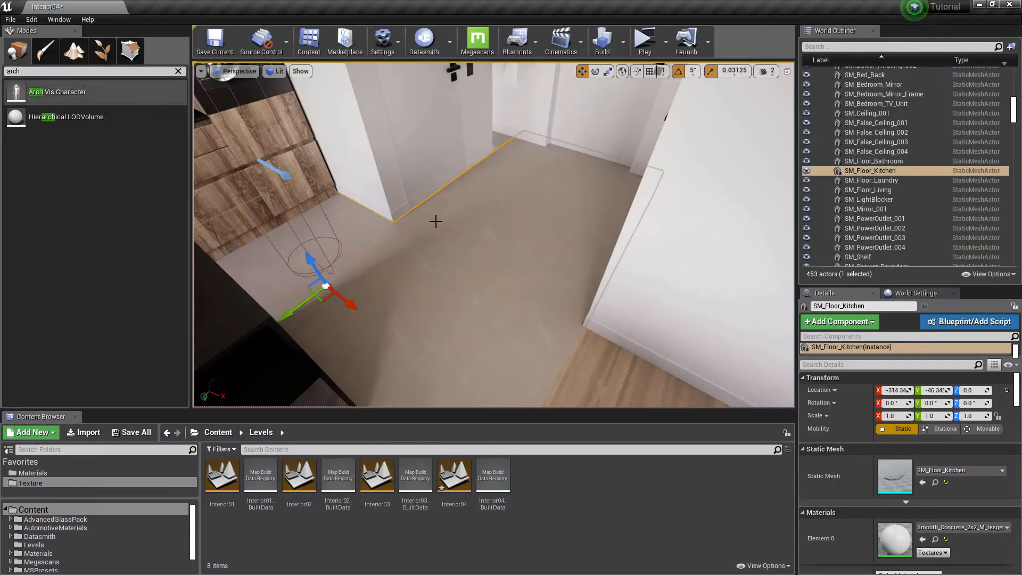
Play the level twice in a preview window to test whether the character stands on the floor, ending each preview.
left_click(645, 43)
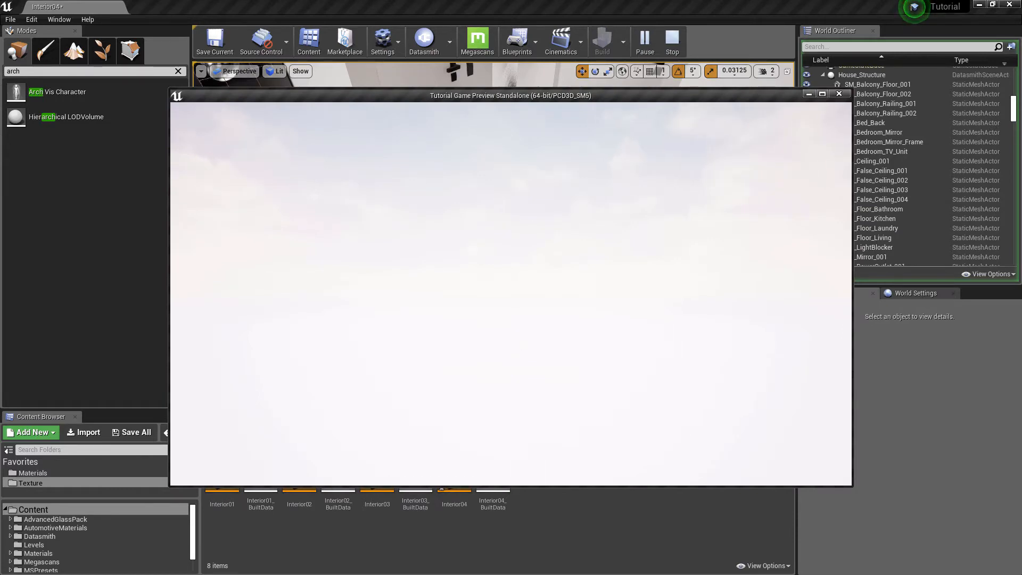
key("Escape")
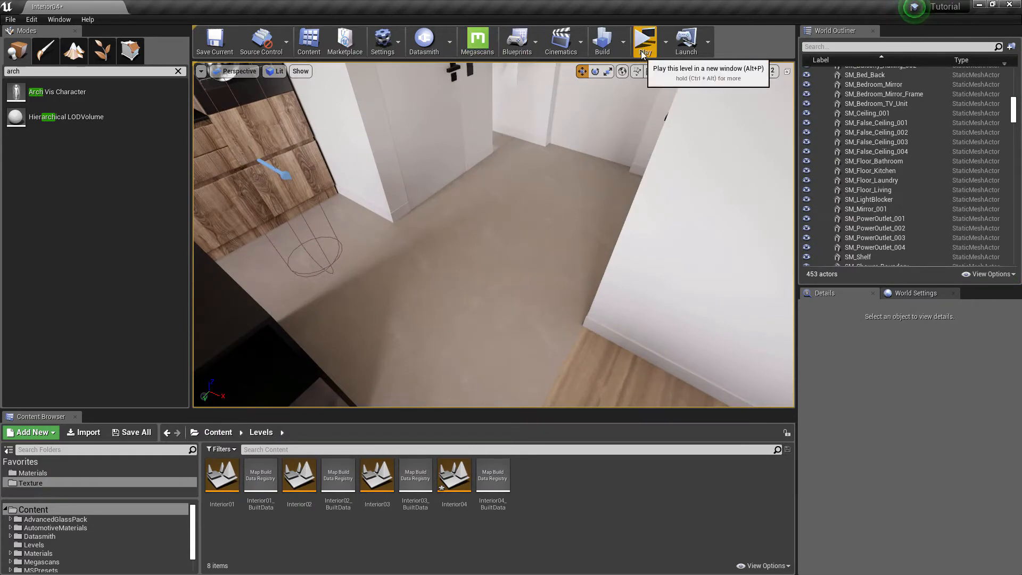
key("alt+p")
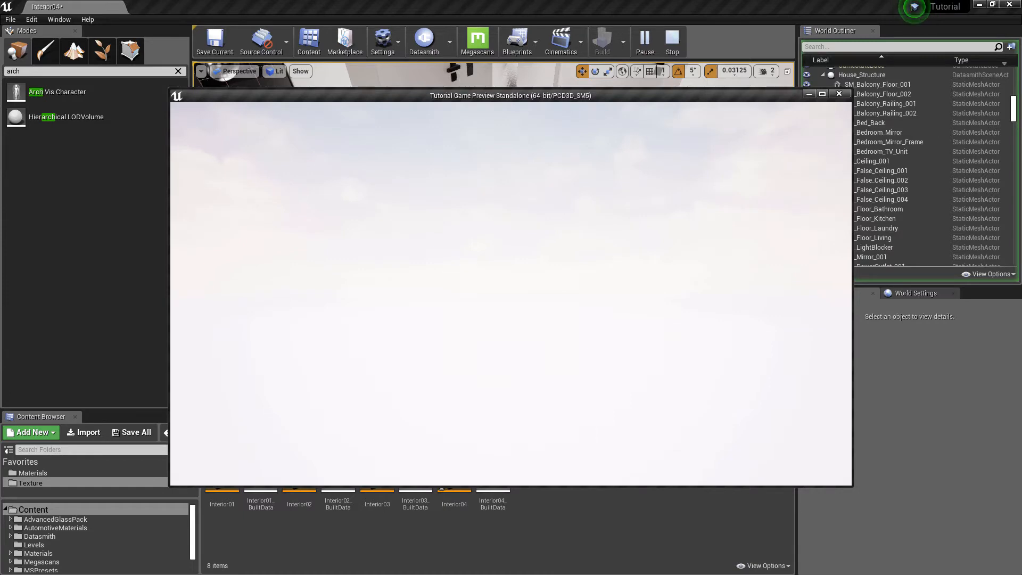
key("Escape")
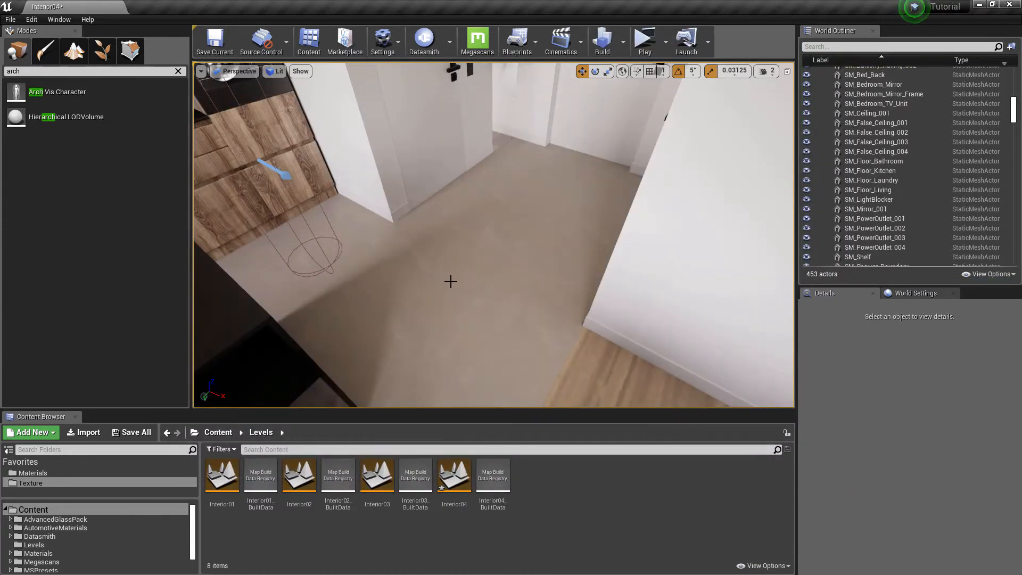
Reopen the SM_Floor_Kitchen static mesh, add a box simplified collision, and save and close the mesh.
left_click(706, 406)
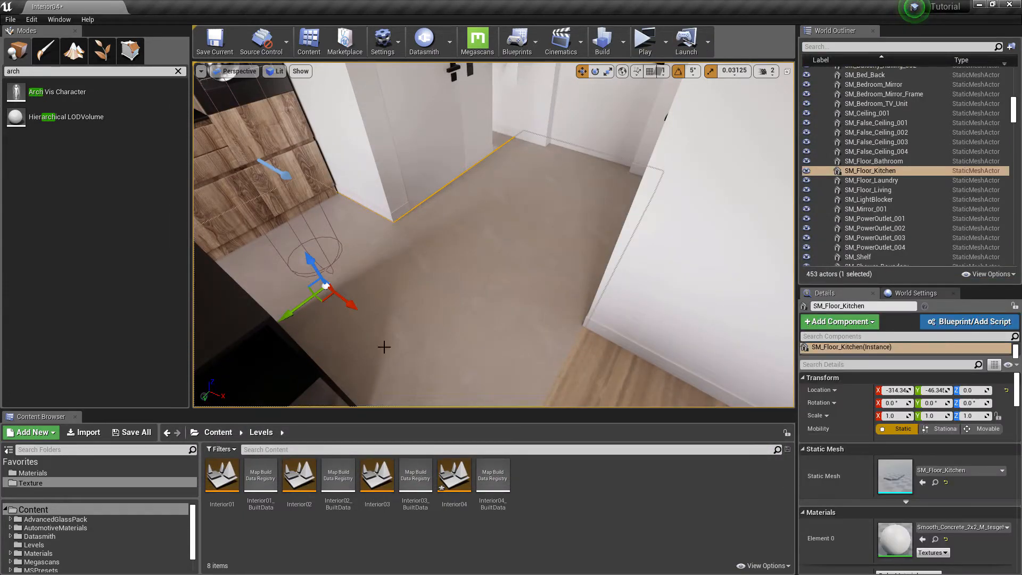
double_click(896, 479)
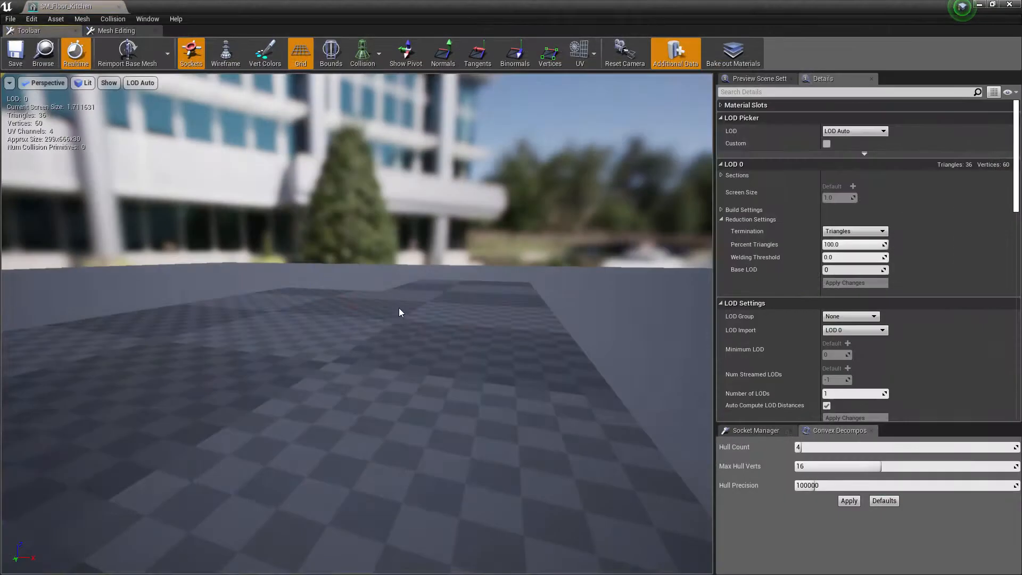
left_click(115, 20)
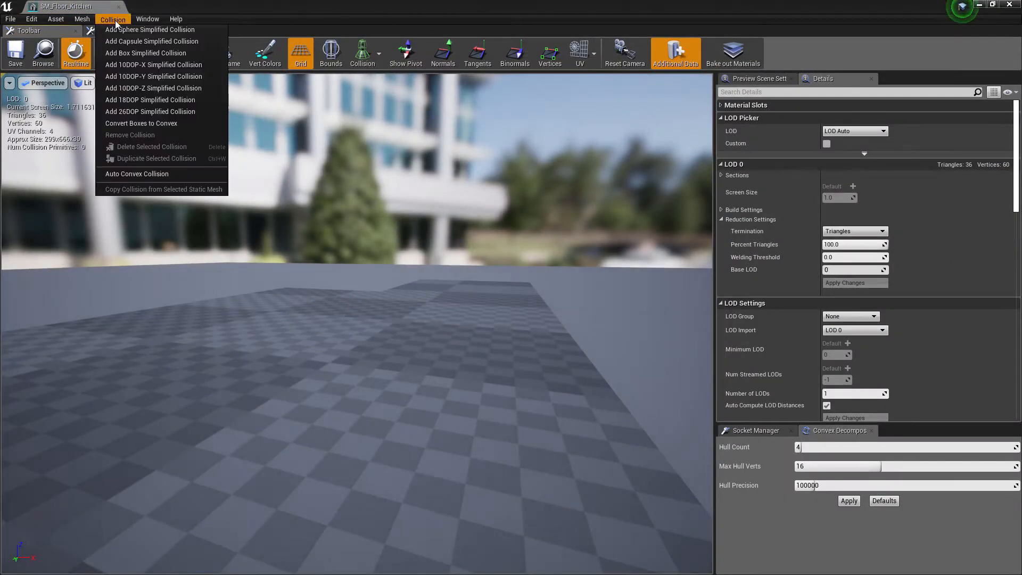
left_click(158, 52)
left_click_drag(461, 323, 341, 405)
left_click_drag(343, 287, 500, 367)
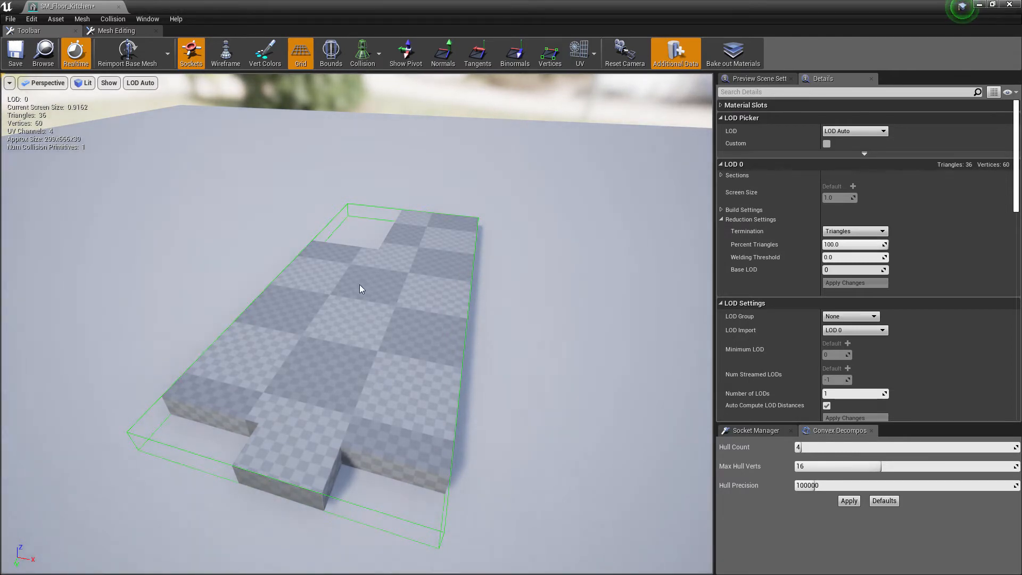
left_click(21, 62)
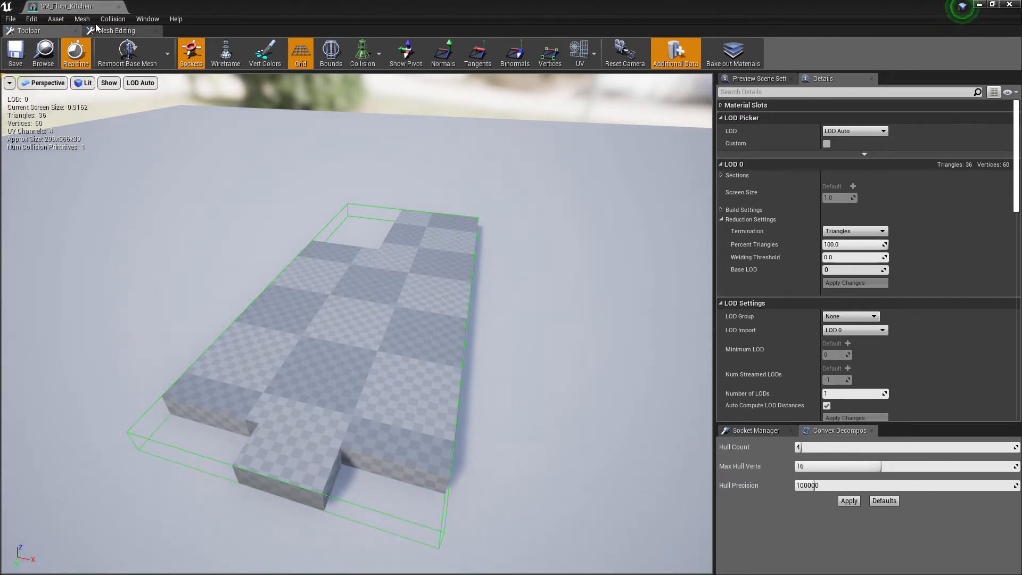
left_click(118, 5)
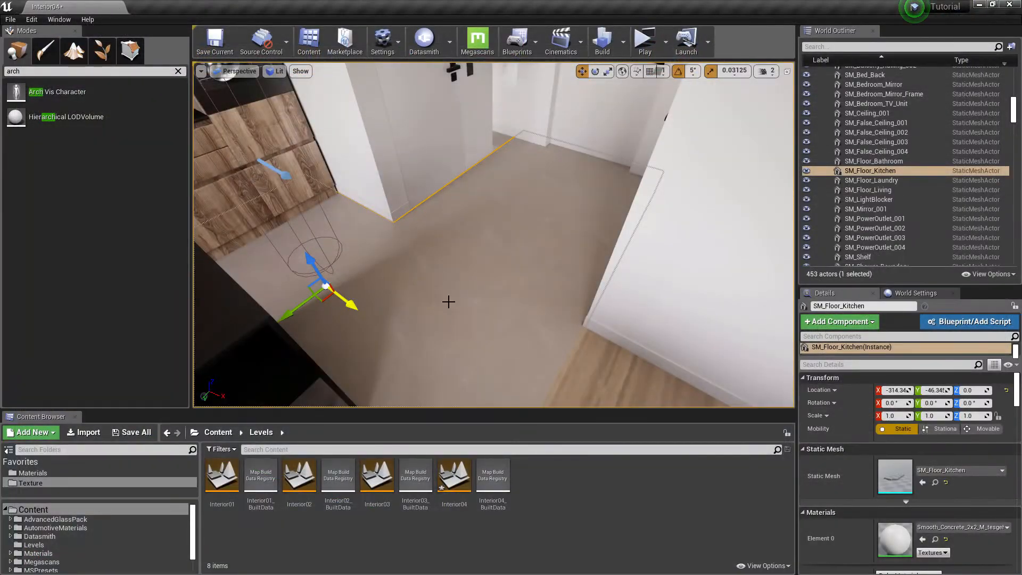
Play the level to test the character on the kitchen floor's box collision, and end the preview.
left_click(644, 40)
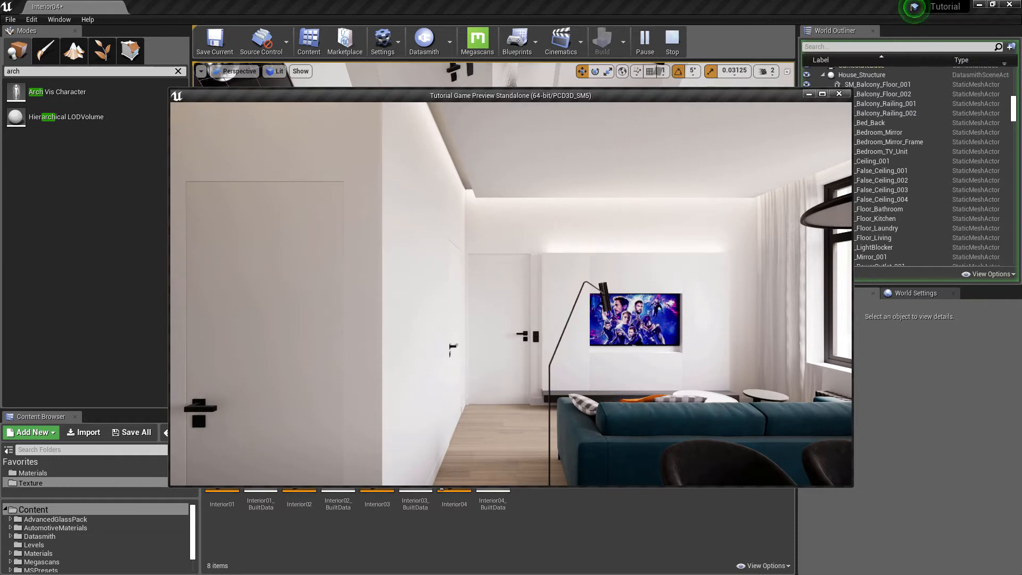
key("Escape")
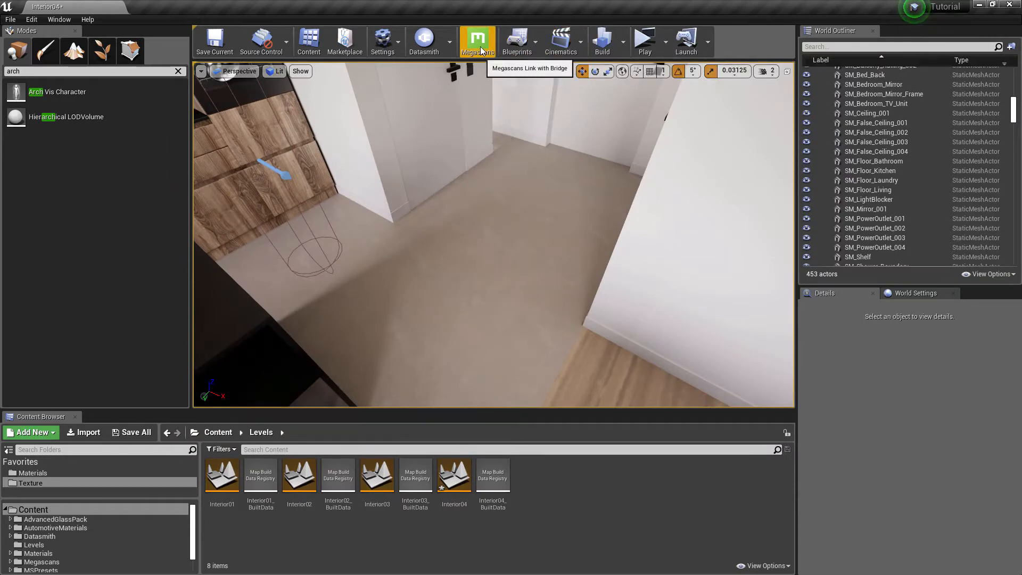
Bring up the Engine Input section of the Project Settings and maximize the settings window.
left_click(394, 44)
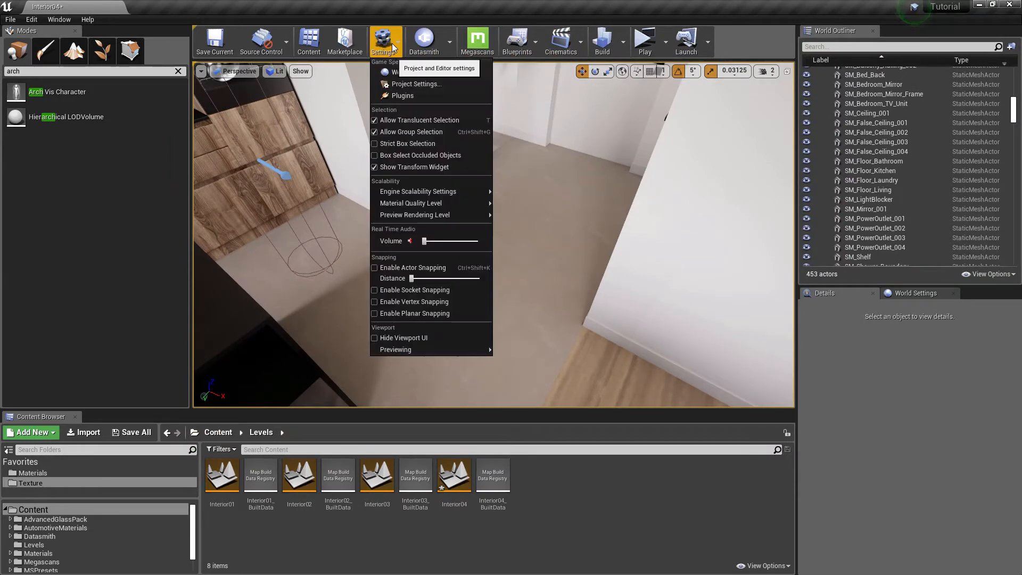
left_click(408, 84)
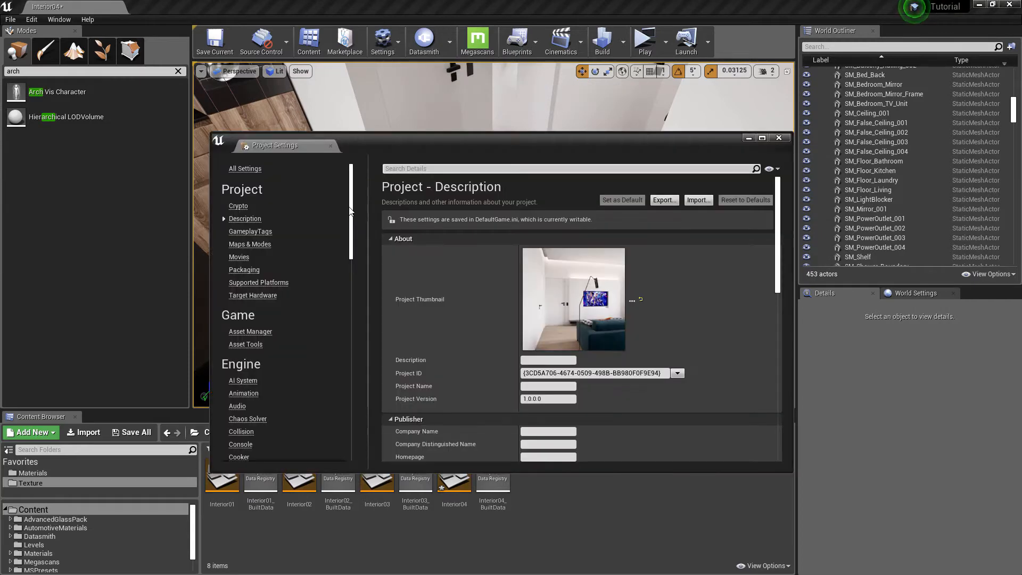
scroll(260, 276, "down", 2)
scroll(277, 304, "down", 5)
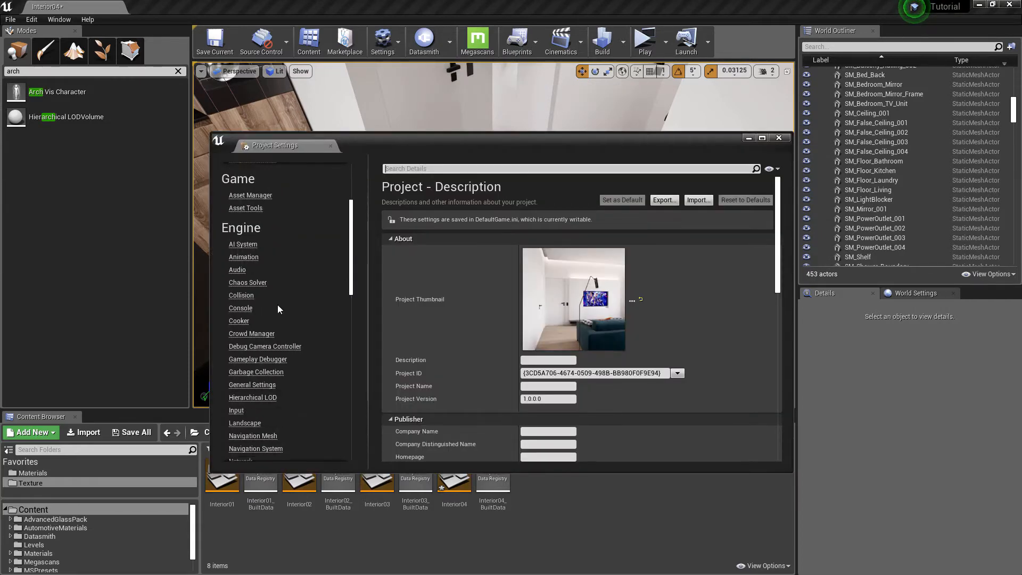
left_click(238, 345)
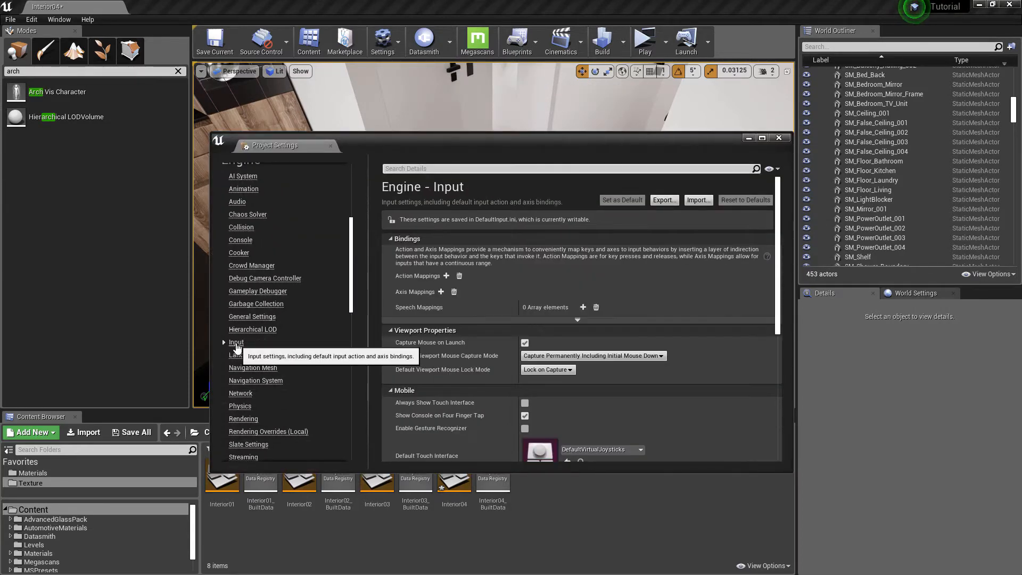
left_click(761, 138)
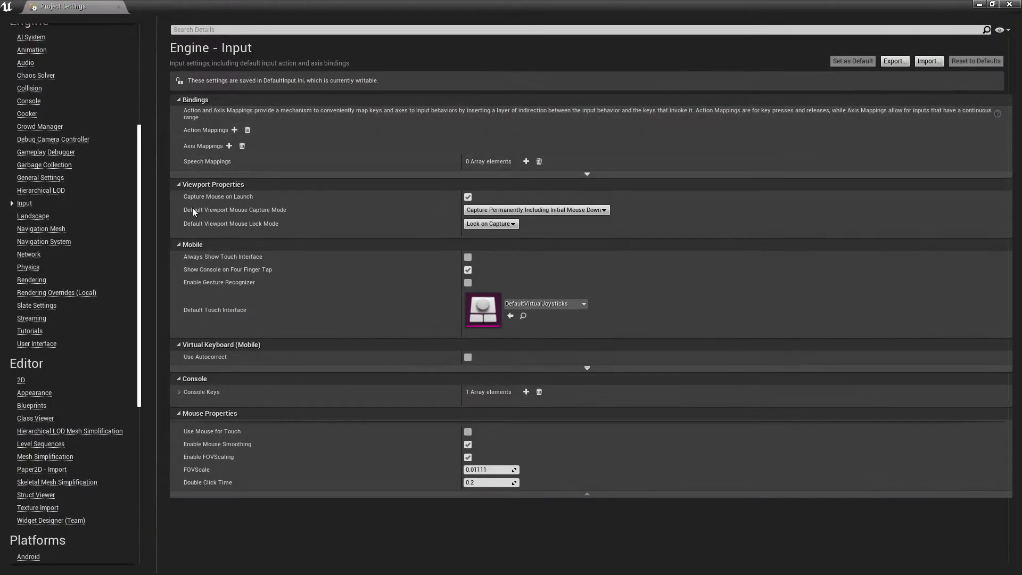
Add an axis mapping and name it MoveForward.
left_click(229, 146)
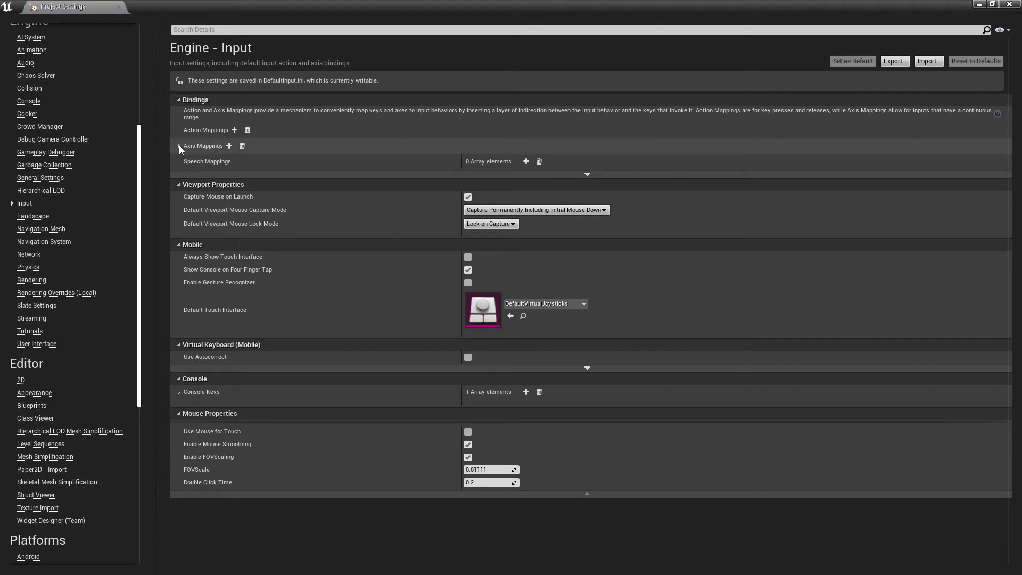
left_click(179, 145)
left_click(184, 161)
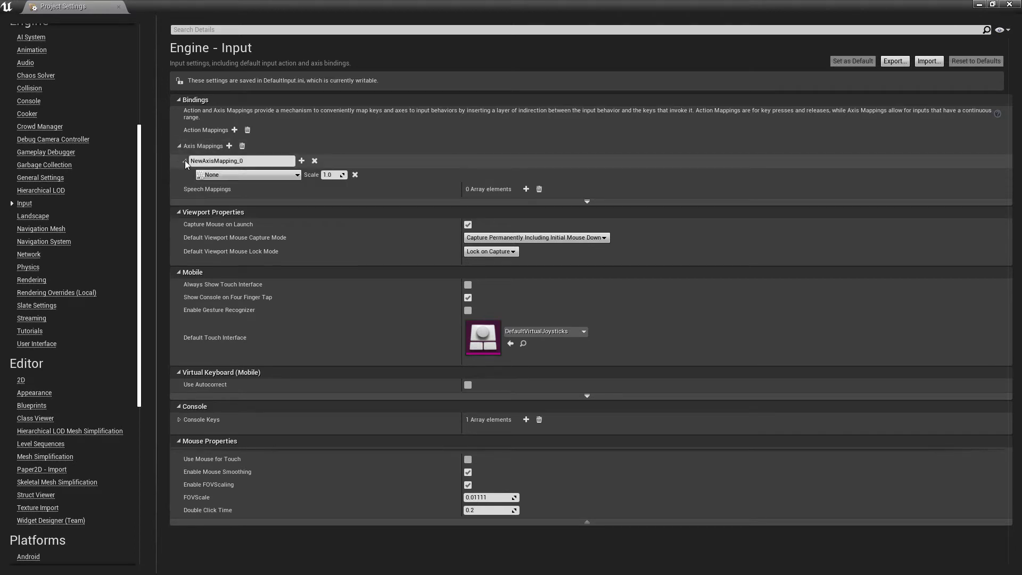
left_click(254, 160)
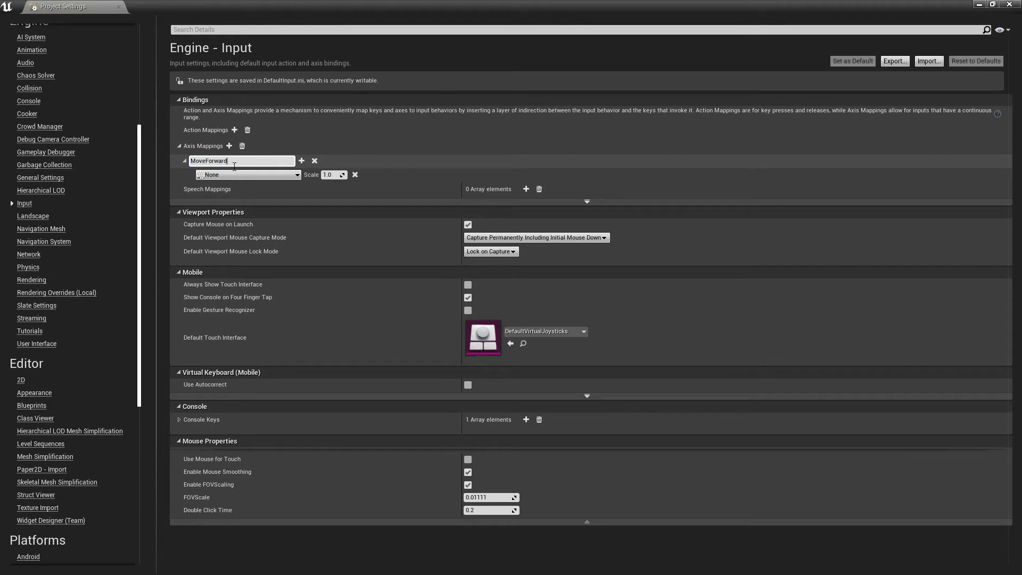
key("Return")
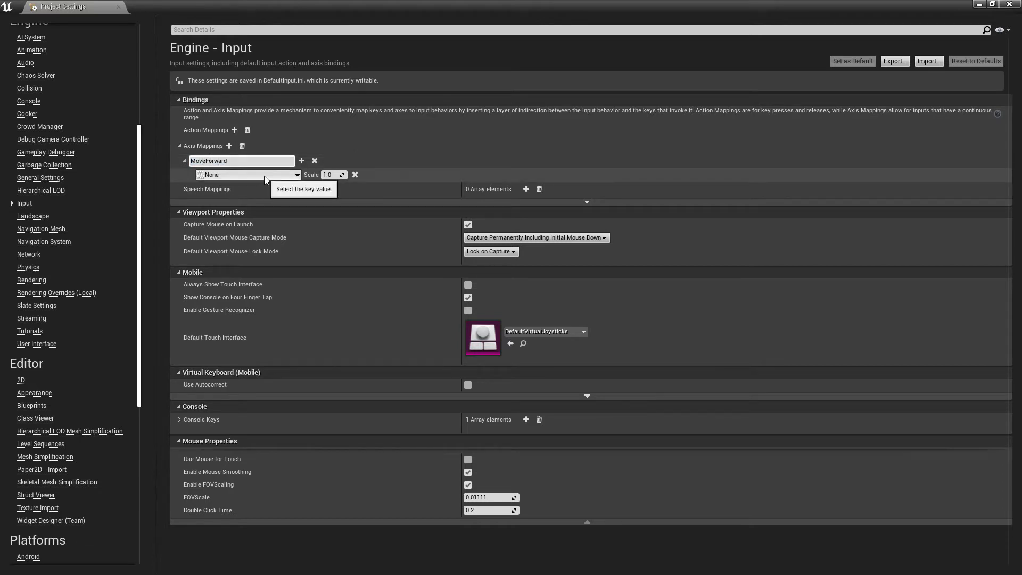
Assign the keyboard's W key to the MoveForward axis mapping.
left_click(217, 176)
left_click(216, 209)
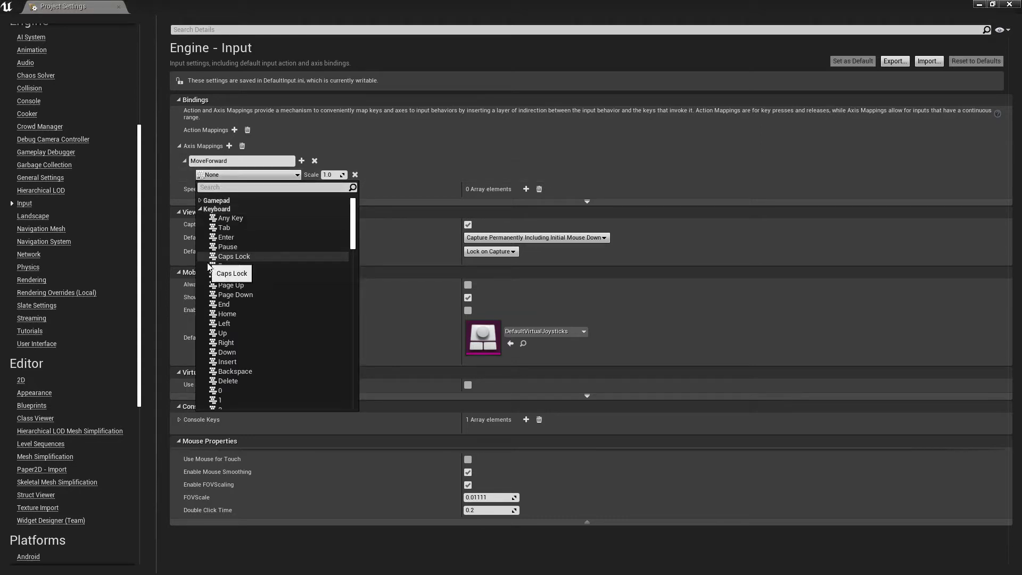
scroll(241, 284, "down", 10)
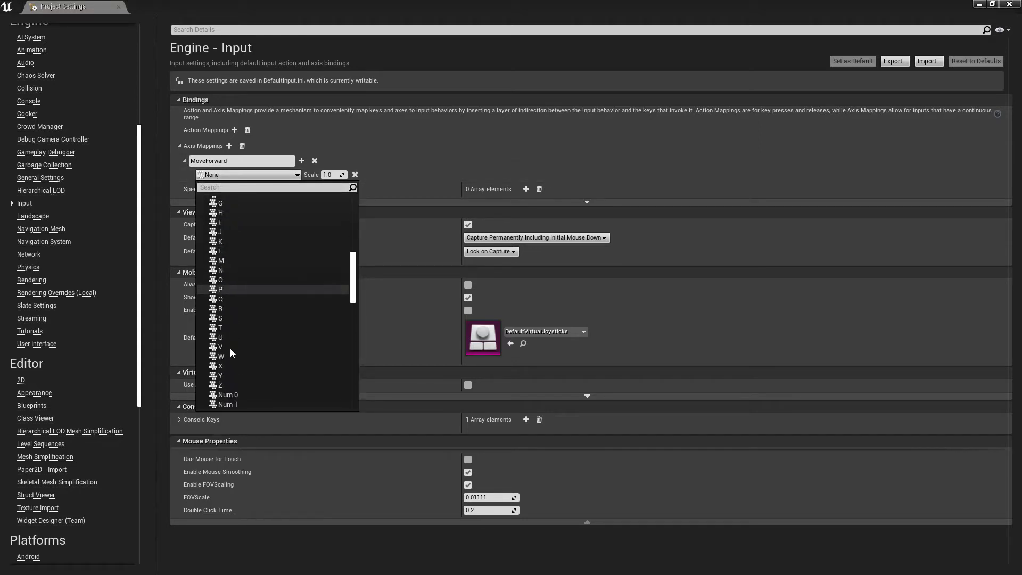
left_click(228, 355)
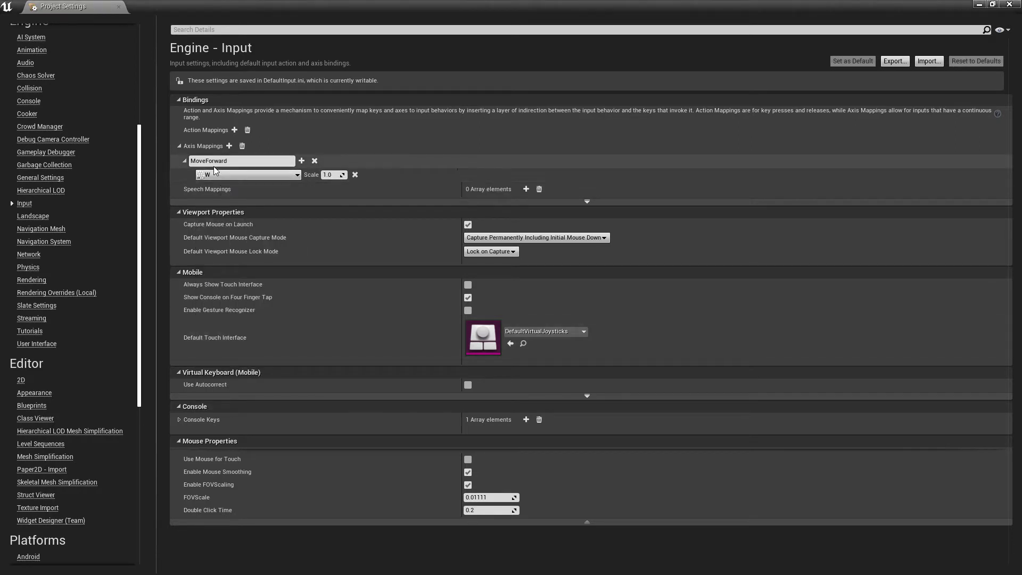
Add a second key to MoveForward, assigning the keyboard's S key with a scale of -1.0.
left_click(300, 161)
left_click(226, 189)
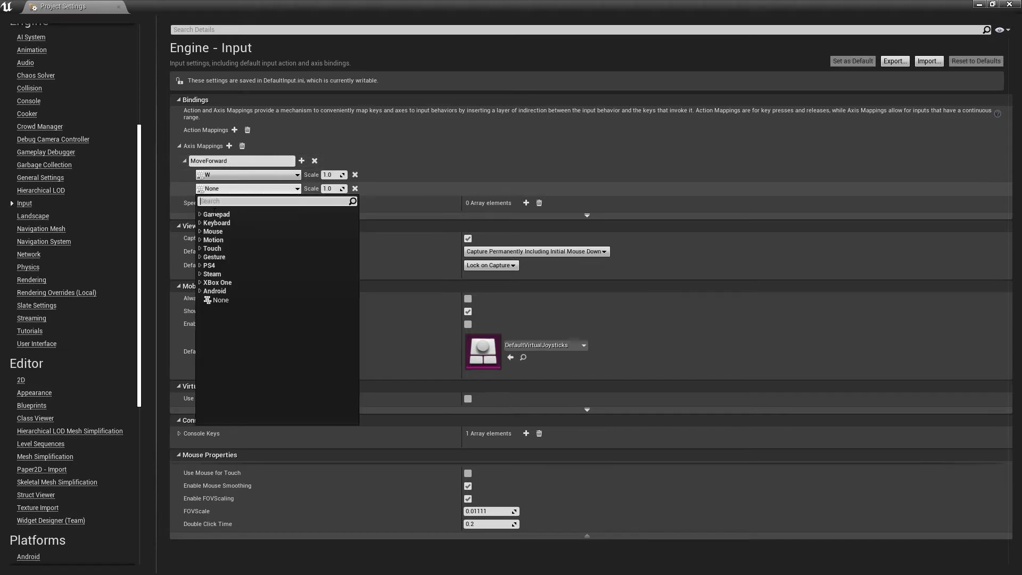
left_click(217, 223)
scroll(222, 288, "down", 5)
scroll(221, 288, "down", 6)
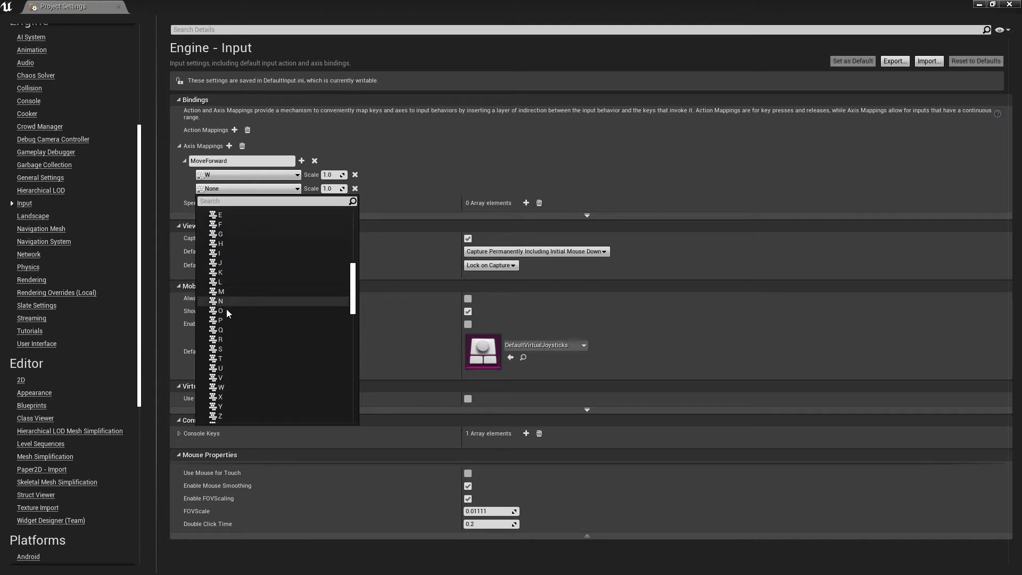
left_click(220, 350)
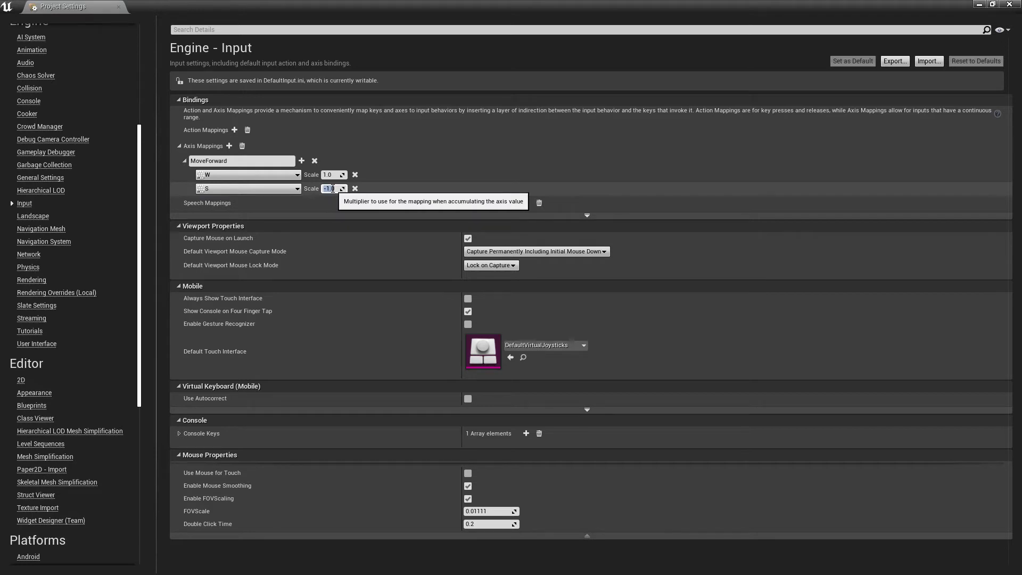
Add an axis mapping named MoveRight and assign the keyboard's D key to it.
left_click(229, 146)
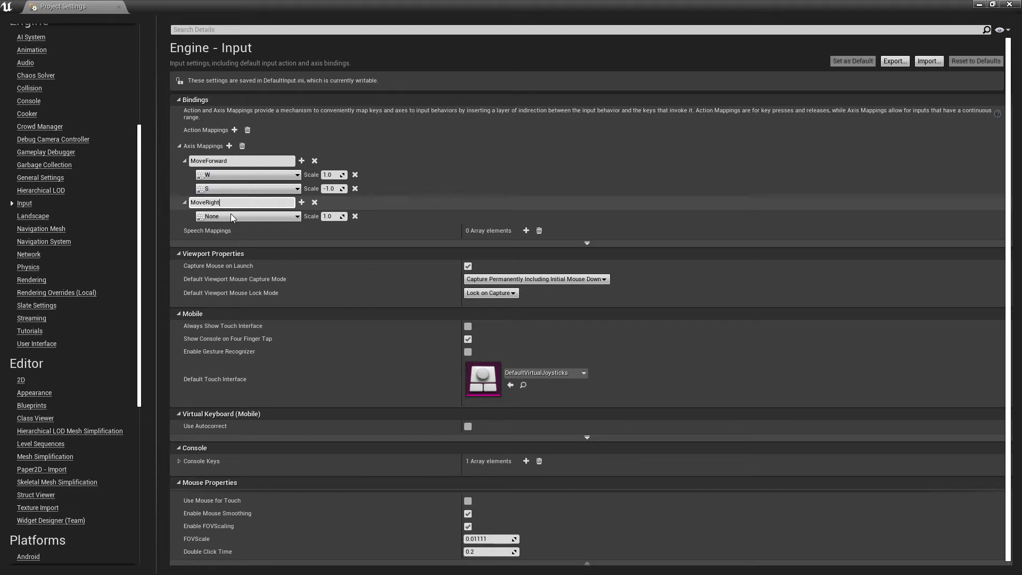
left_click(231, 218)
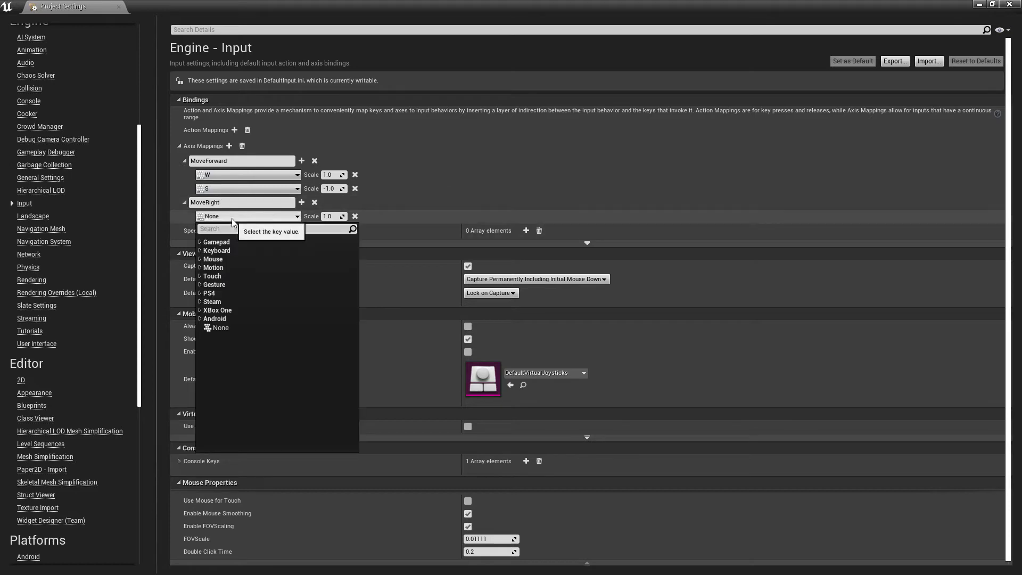
left_click(200, 251)
scroll(237, 331, "down", 4)
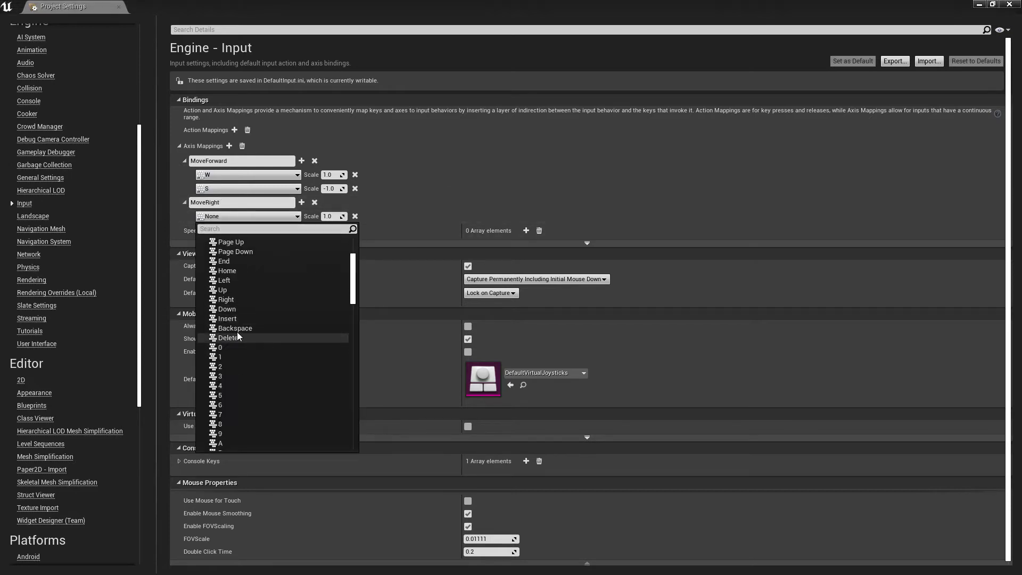
scroll(237, 331, "down", 3)
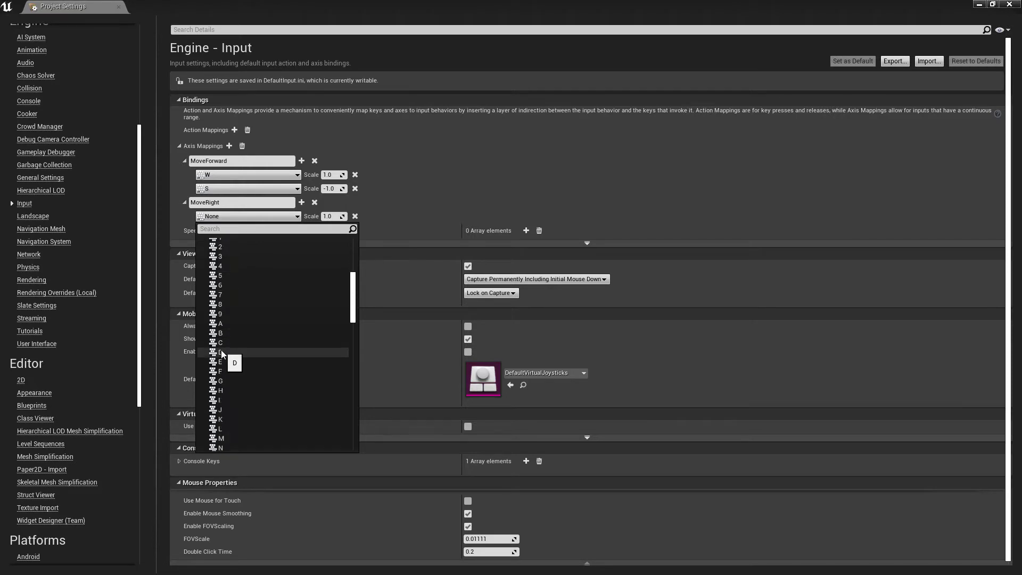
left_click(221, 352)
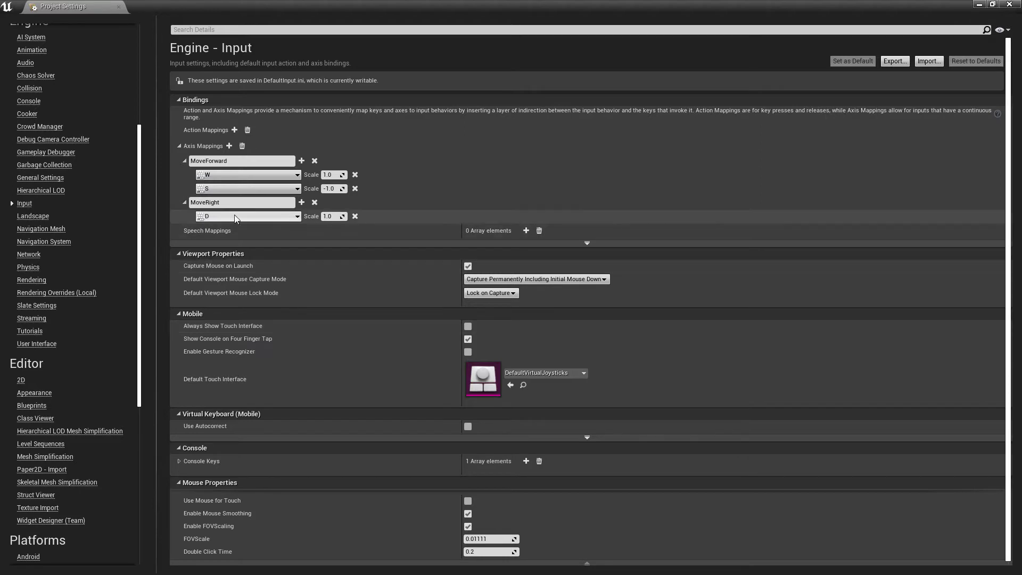
Add a second key to MoveRight, assigning the keyboard's A key with a scale of -1.0, and close the Project Settings.
left_click(301, 202)
left_click(239, 229)
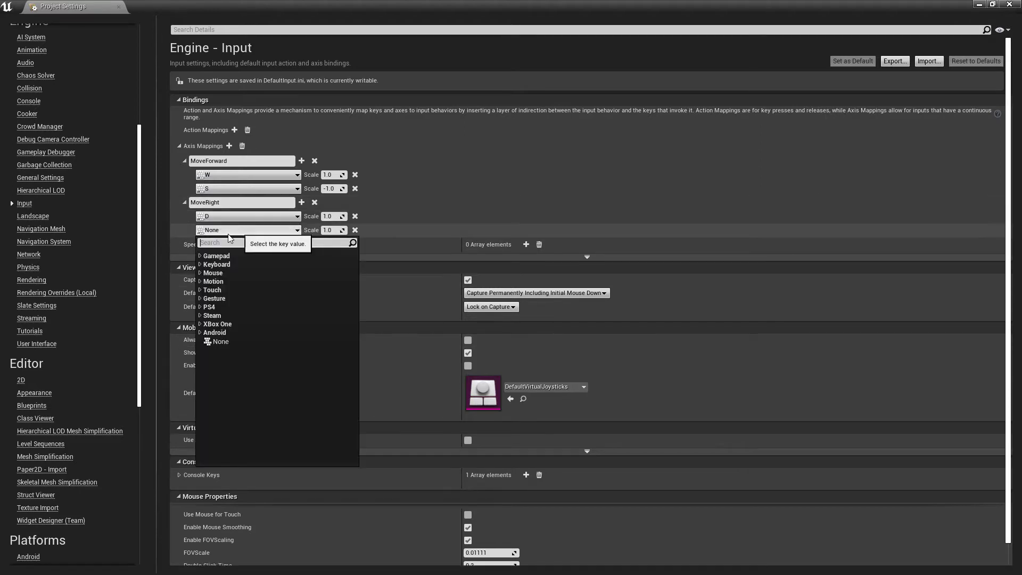
left_click(201, 265)
scroll(218, 309, "down", 7)
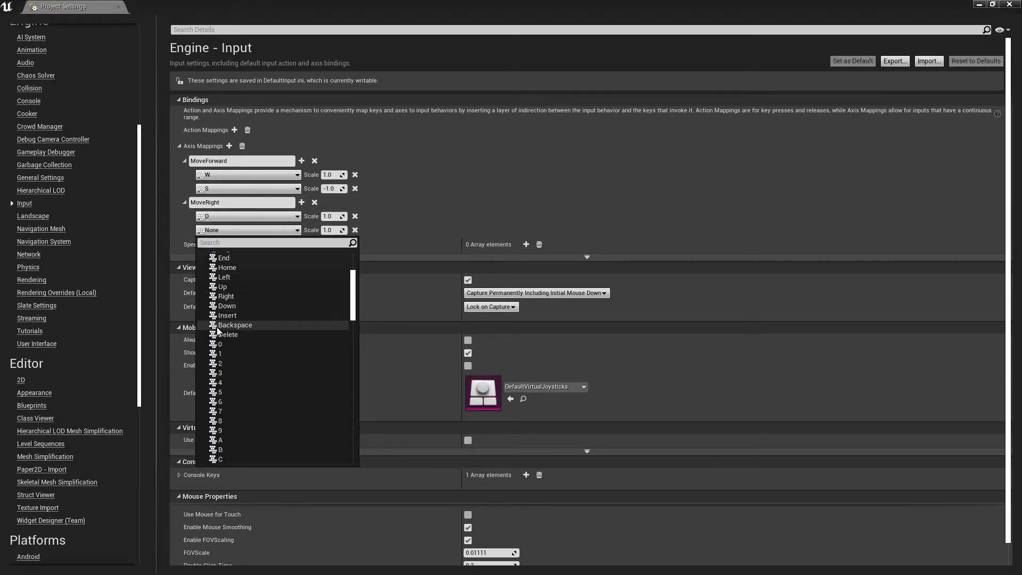
left_click(226, 353)
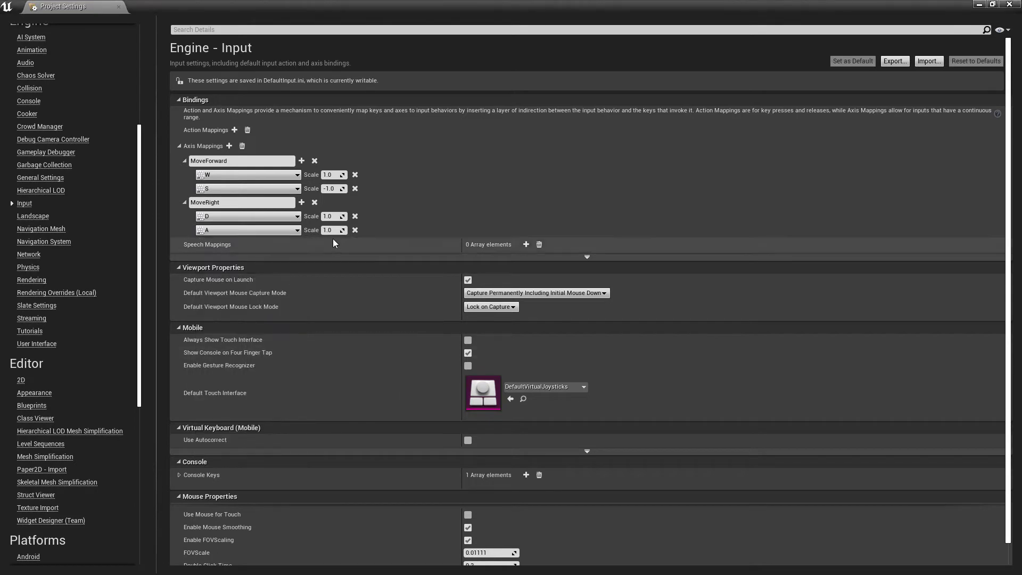
left_click(334, 231)
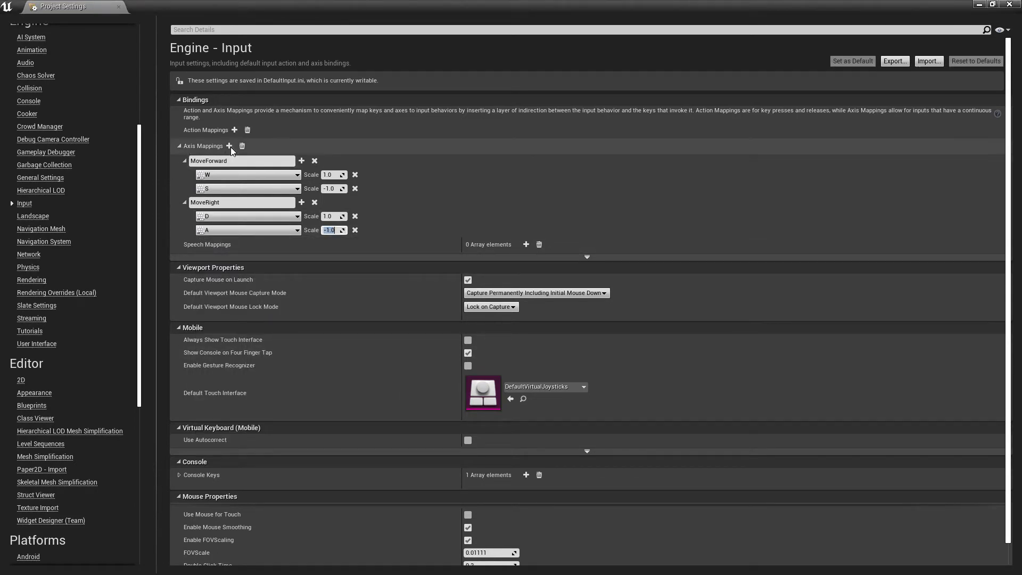
left_click(1012, 5)
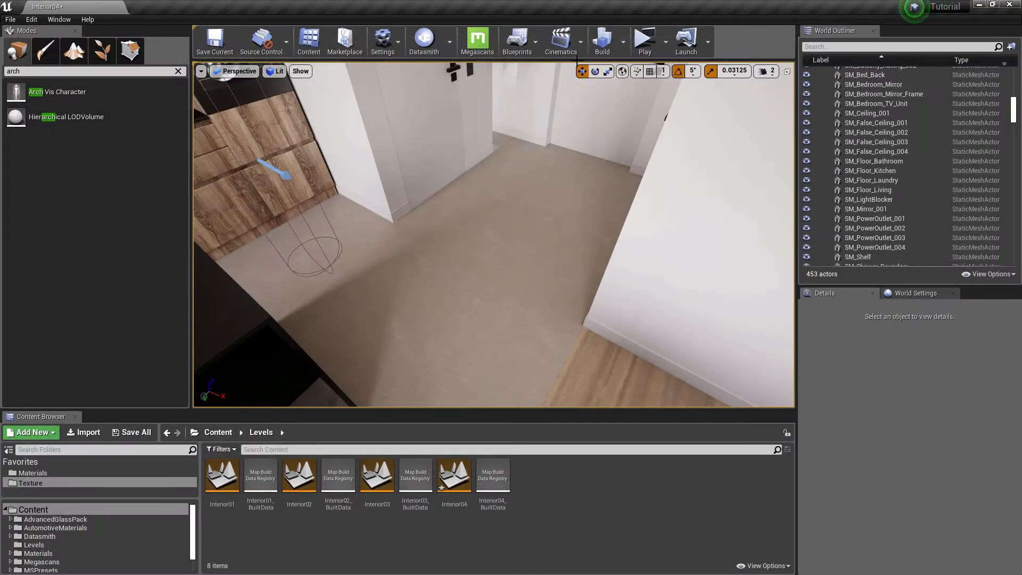
Play the level and test walking the character forward, backward, left and right, then stop the preview.
key("alt+p")
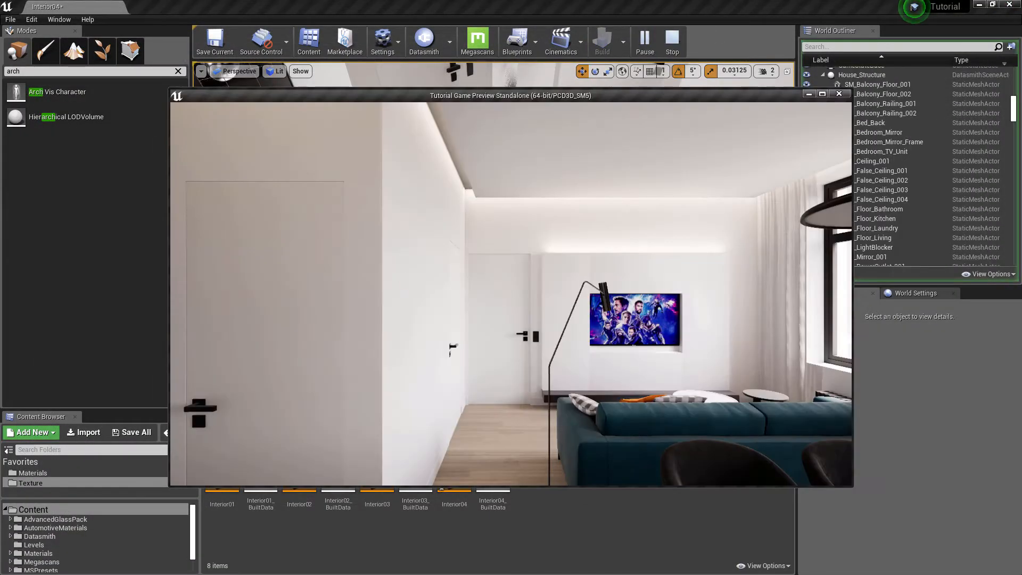
key("w")
key("s")
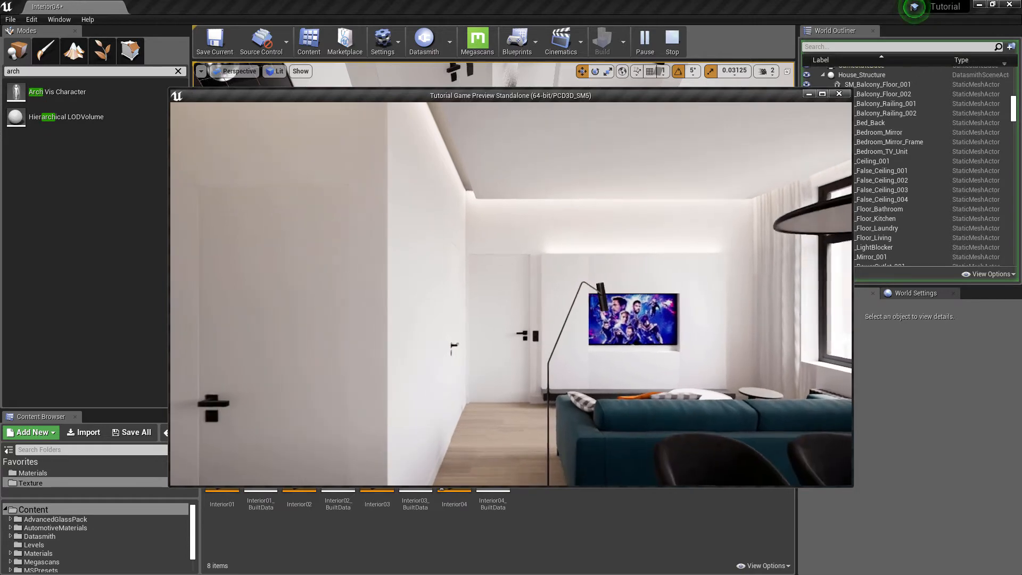
key("w")
key("d")
key("a")
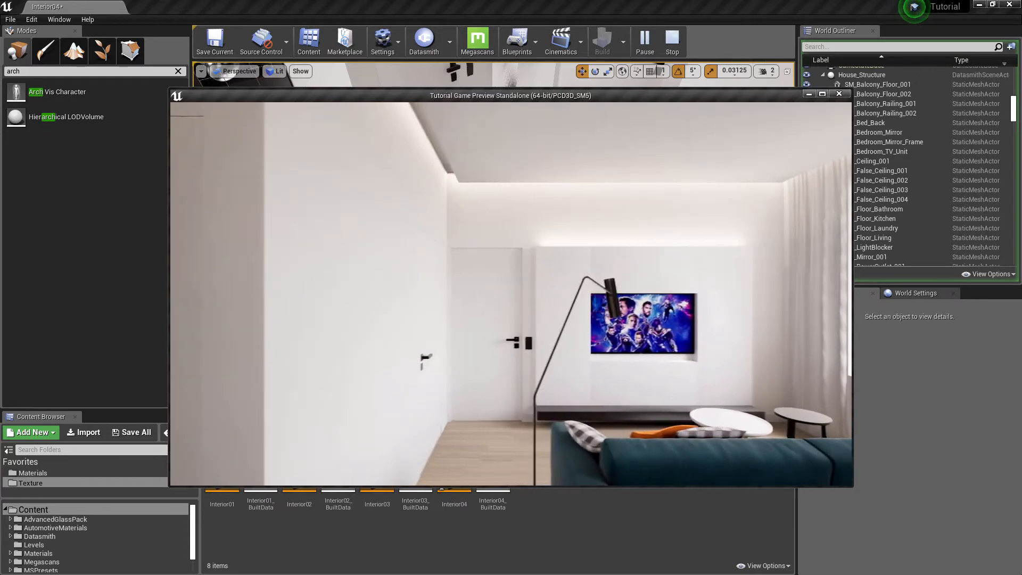
key("s")
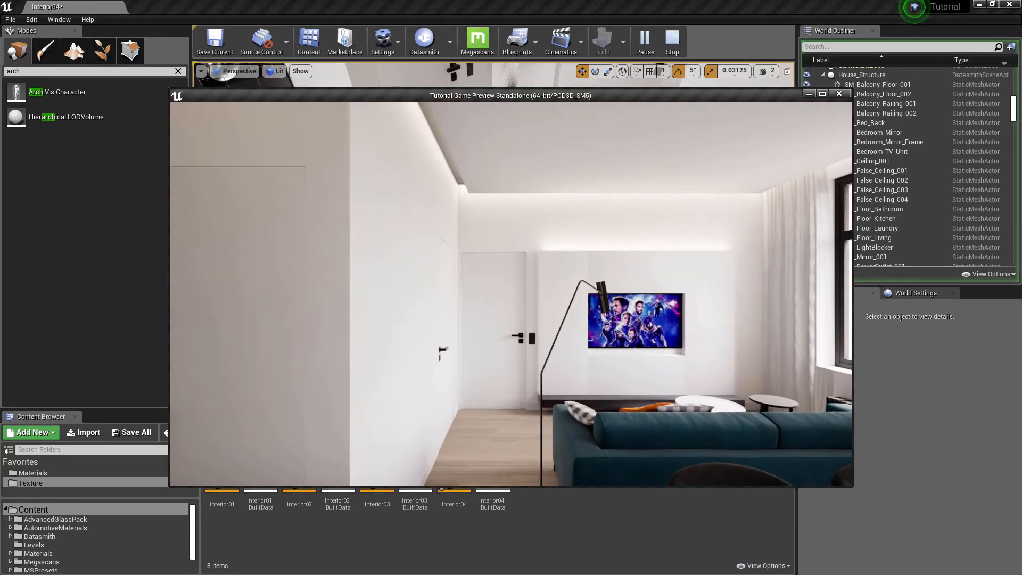
key("w")
key("s")
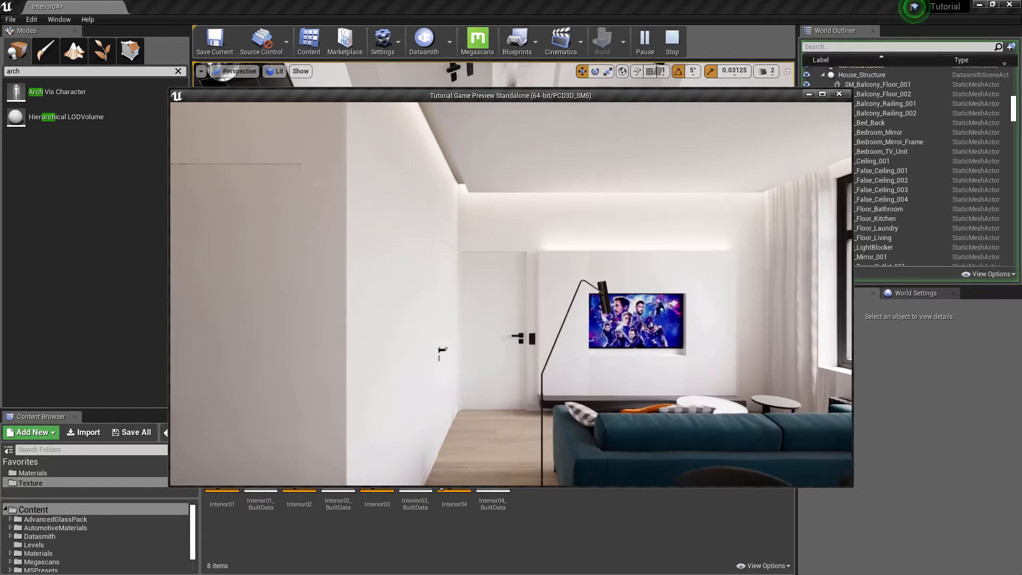
key("w")
key("d")
key("s")
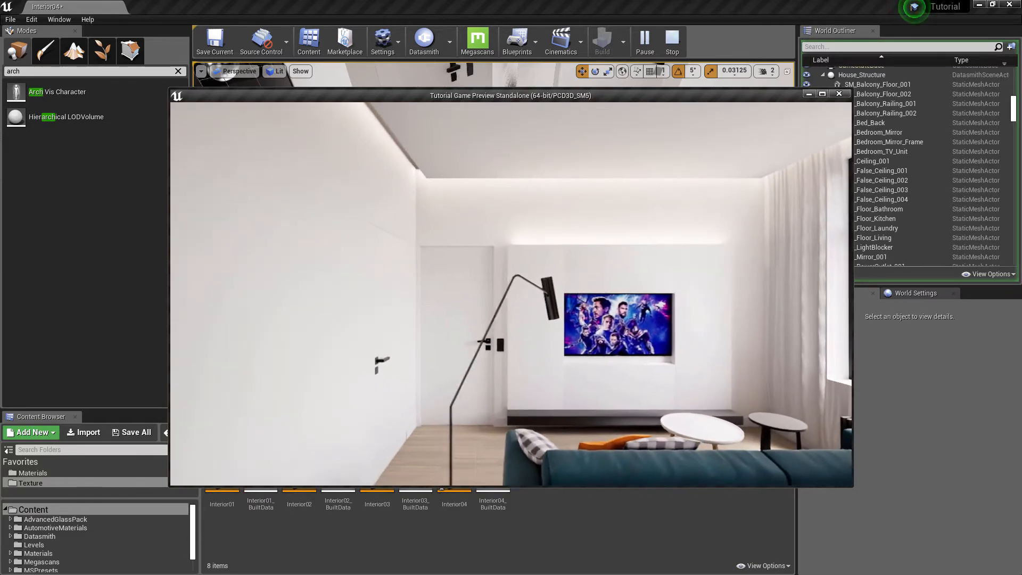
key("a")
key("Escape")
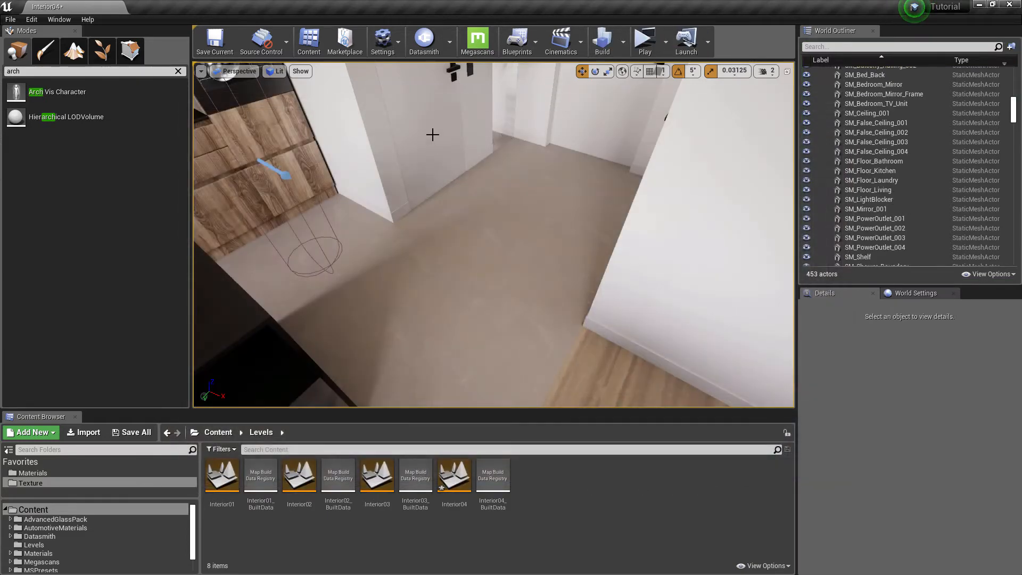
Reopen the Project Settings at the Engine Input section.
left_click(388, 43)
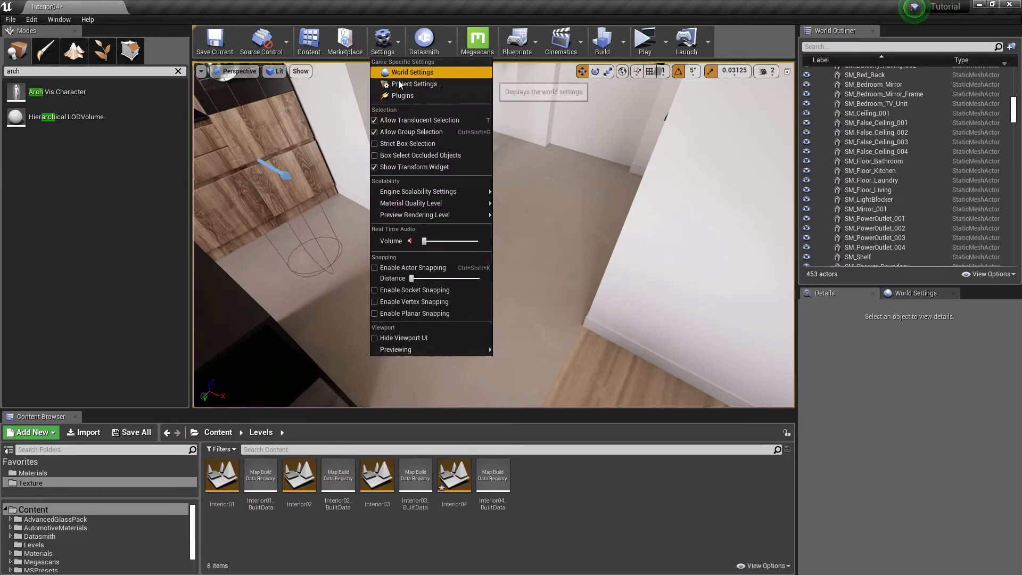
left_click(398, 71)
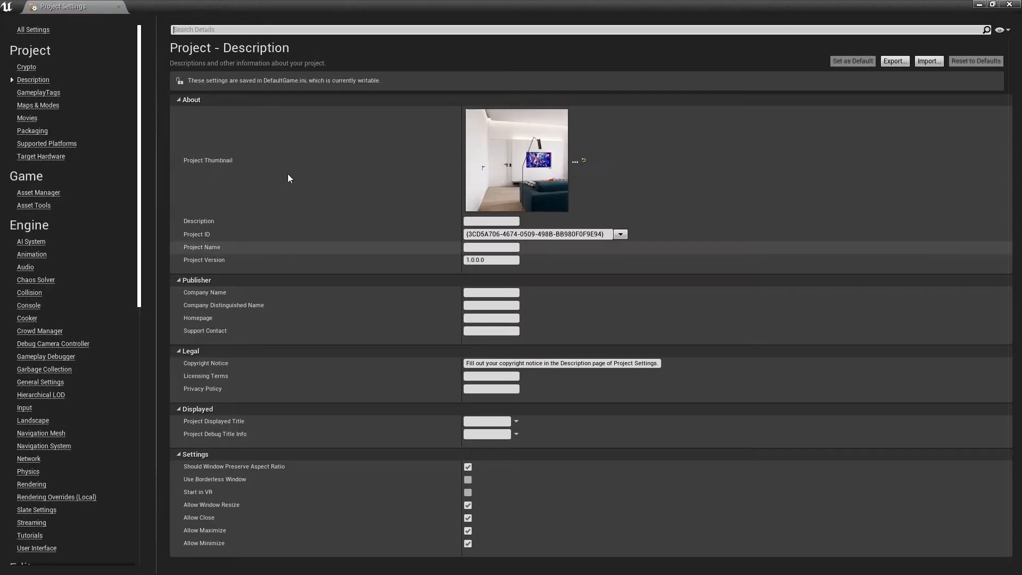
scroll(50, 237, "down", 2)
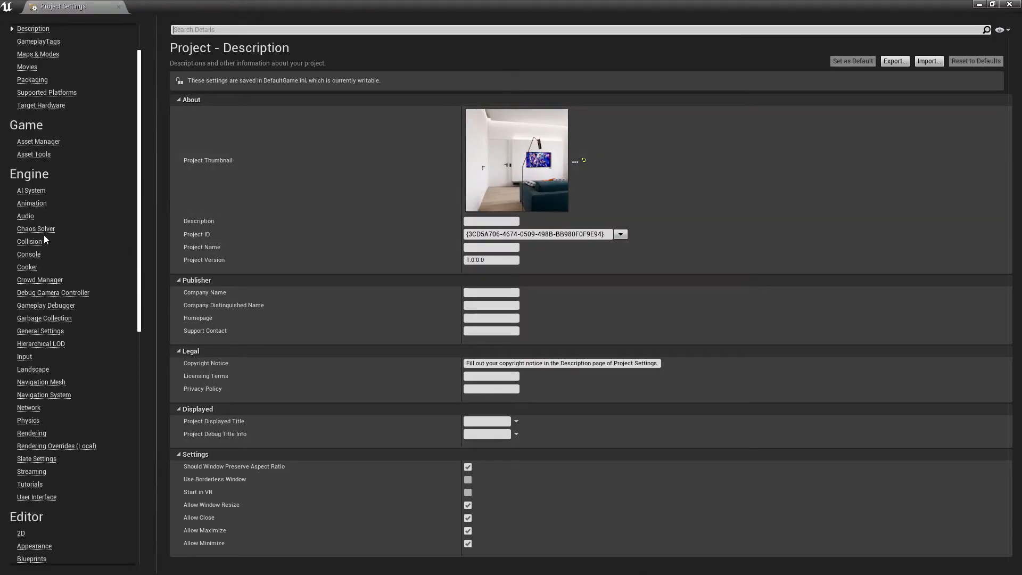
left_click(25, 357)
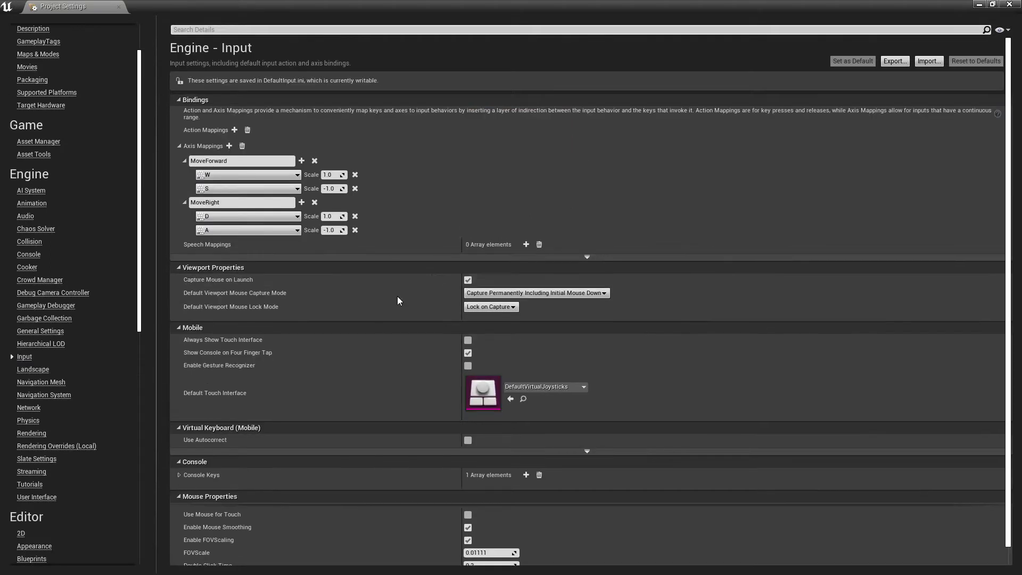
Add an axis mapping named LookUp and assign Mouse Y to it with a scale of -1.0.
left_click(229, 146)
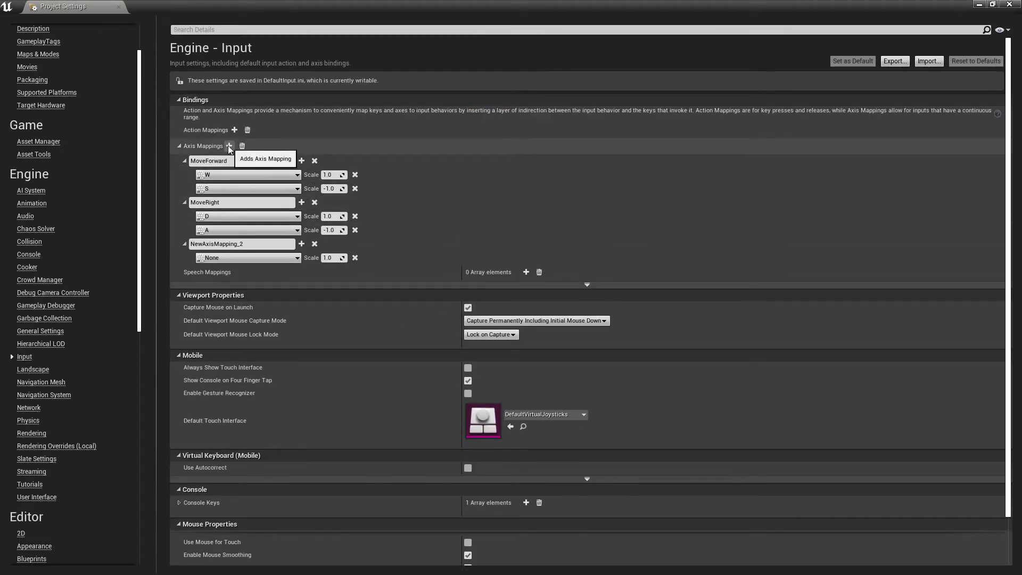
left_click(263, 245)
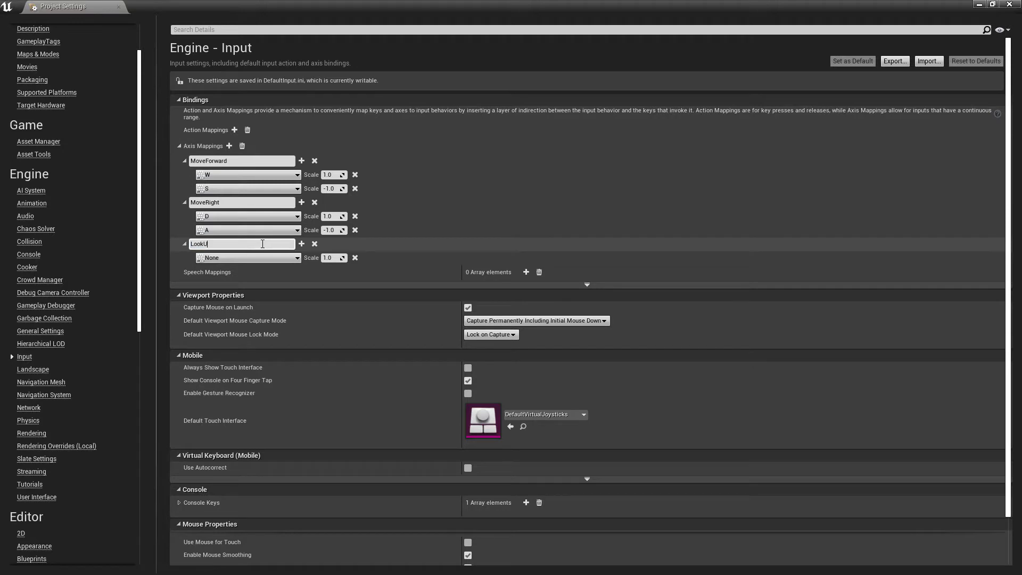
type("LookUp")
key("Return")
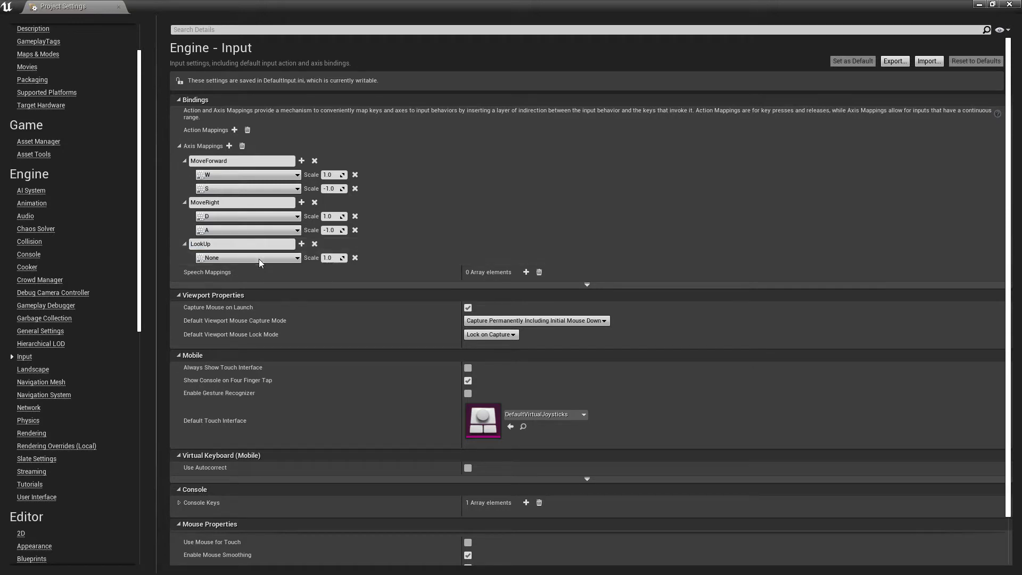
left_click(248, 259)
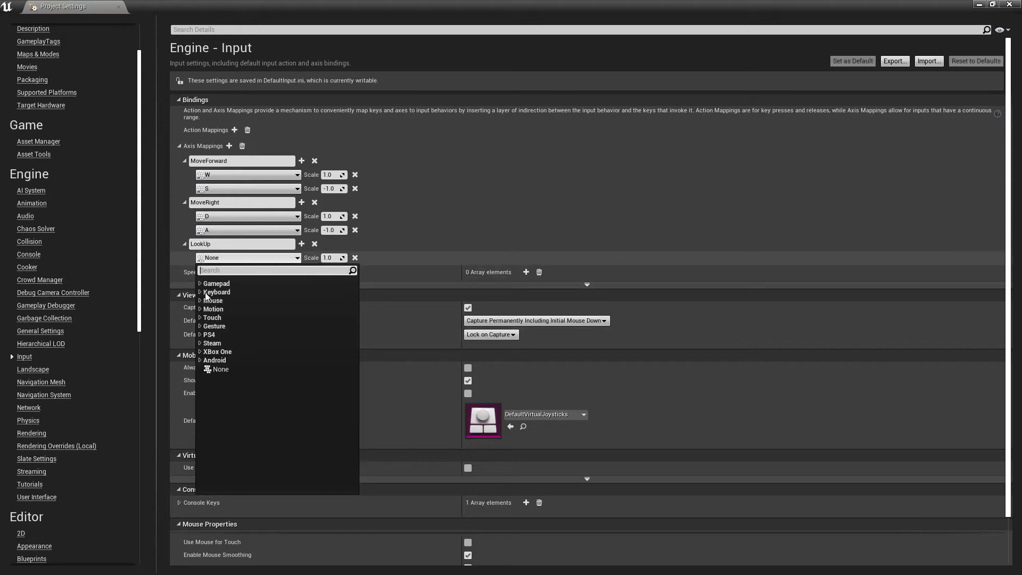
left_click(203, 301)
left_click(230, 319)
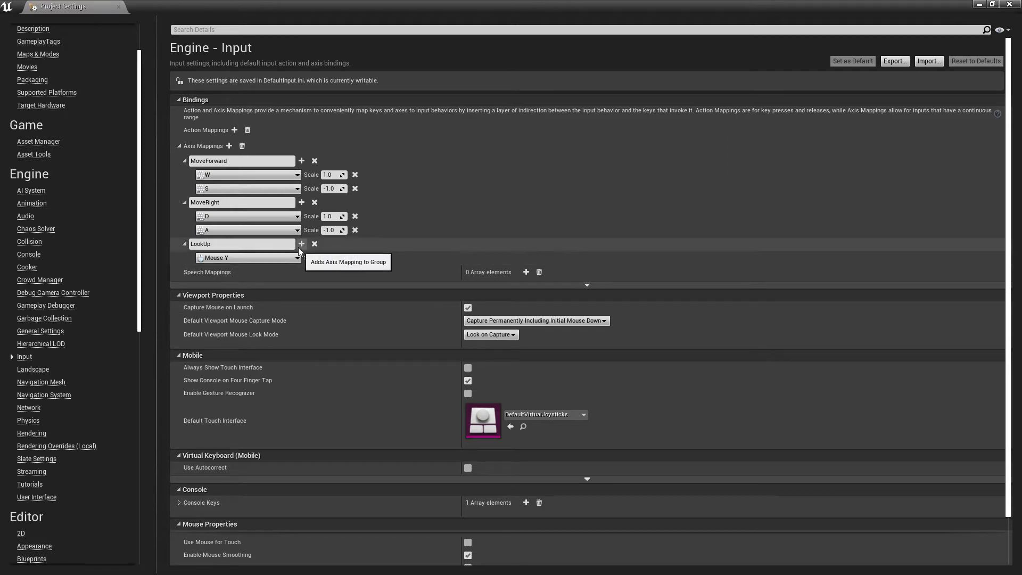
Add an axis mapping named Turn, assign Mouse X to it, and close the Project Settings.
left_click(228, 146)
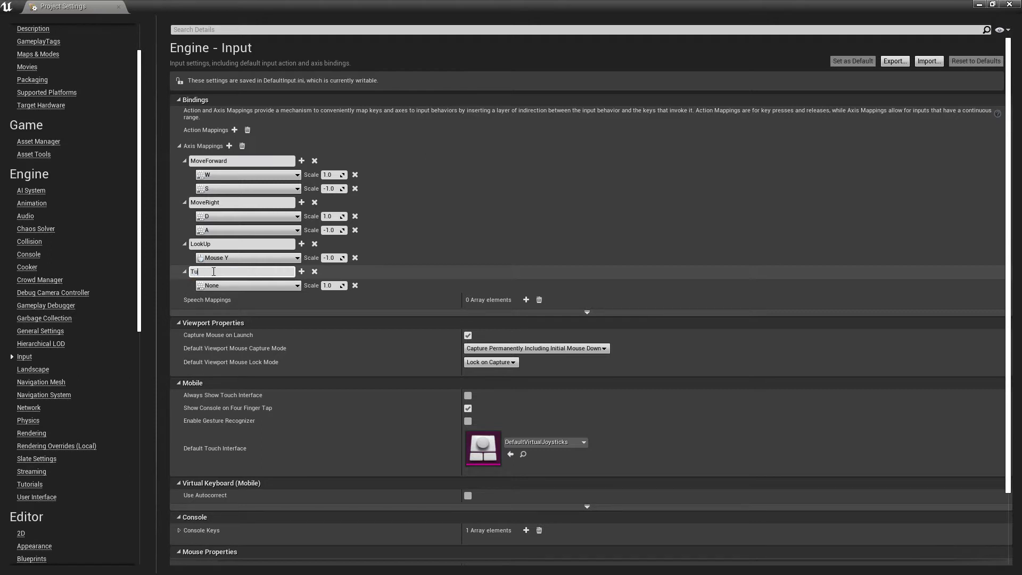
type("Turn")
key("Return")
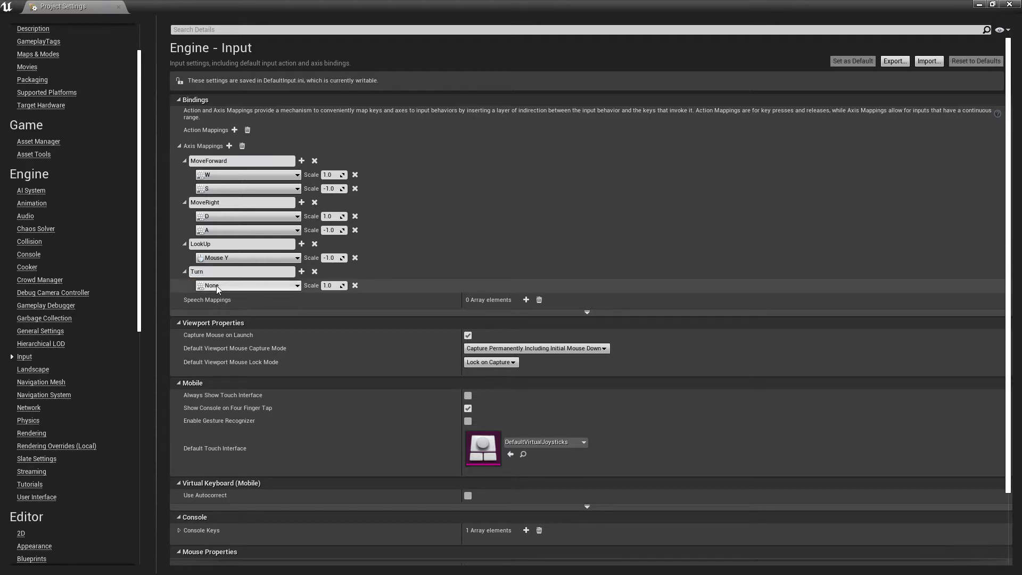
left_click(217, 287)
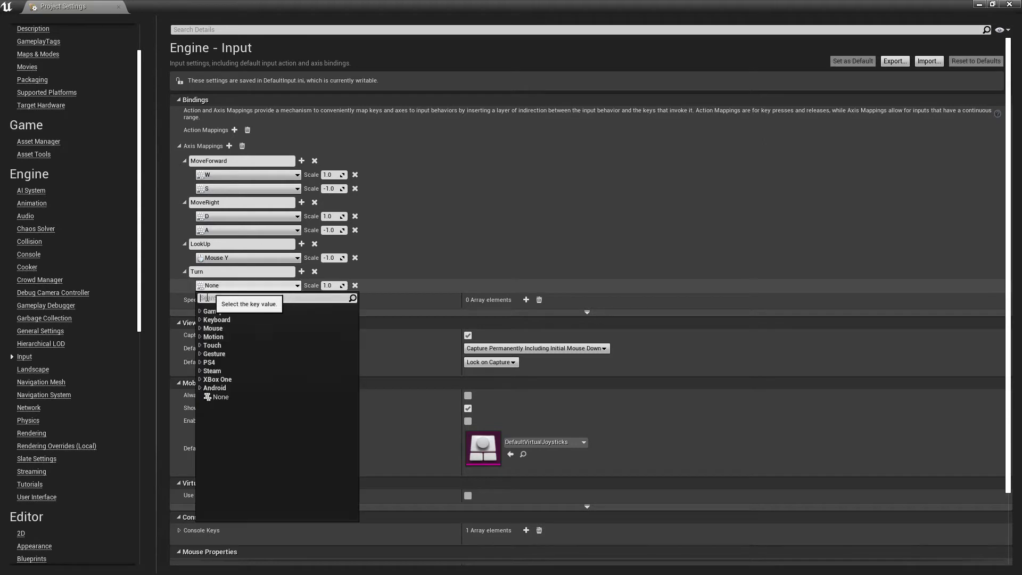
left_click(212, 329)
left_click(232, 337)
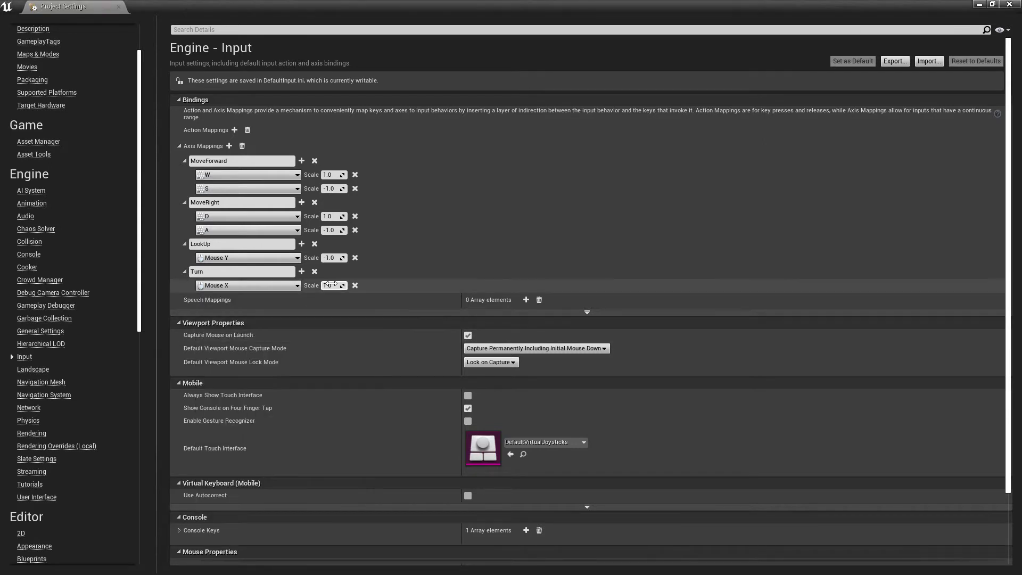
left_click(1013, 5)
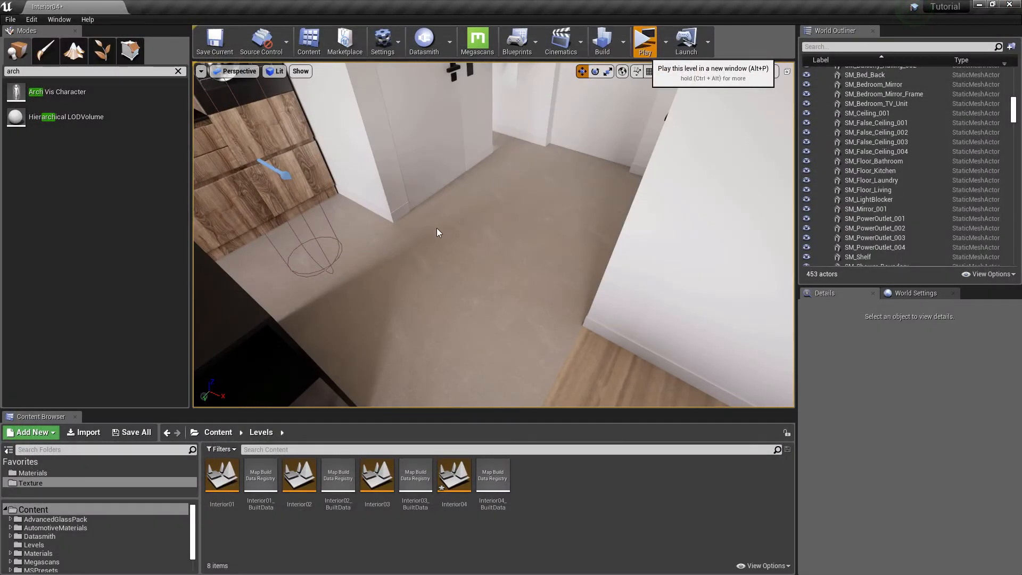
Play the level and test walking toward the living room while looking around with the mouse, then stop the preview.
key("w")
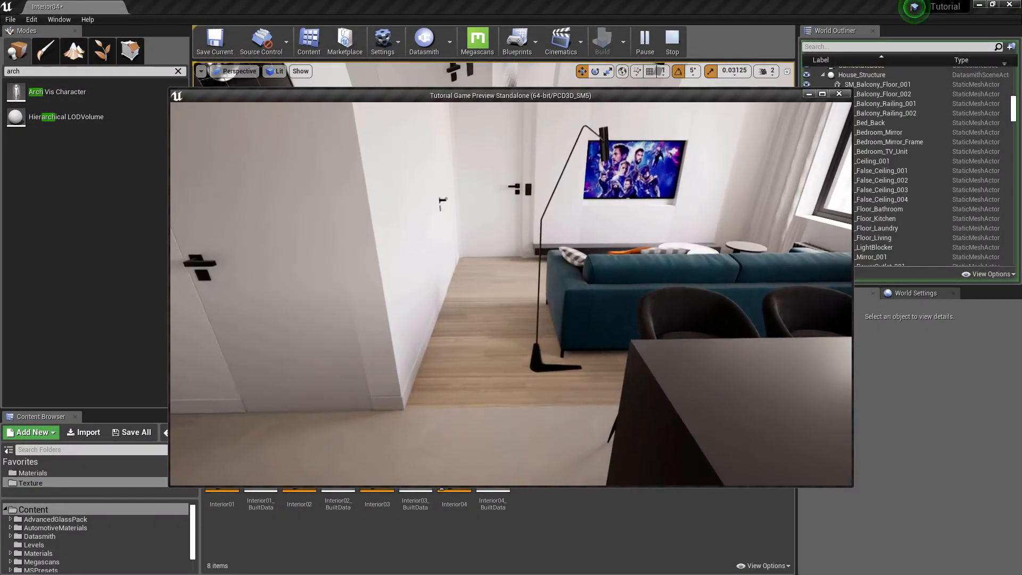
key("w")
key("s")
key("w")
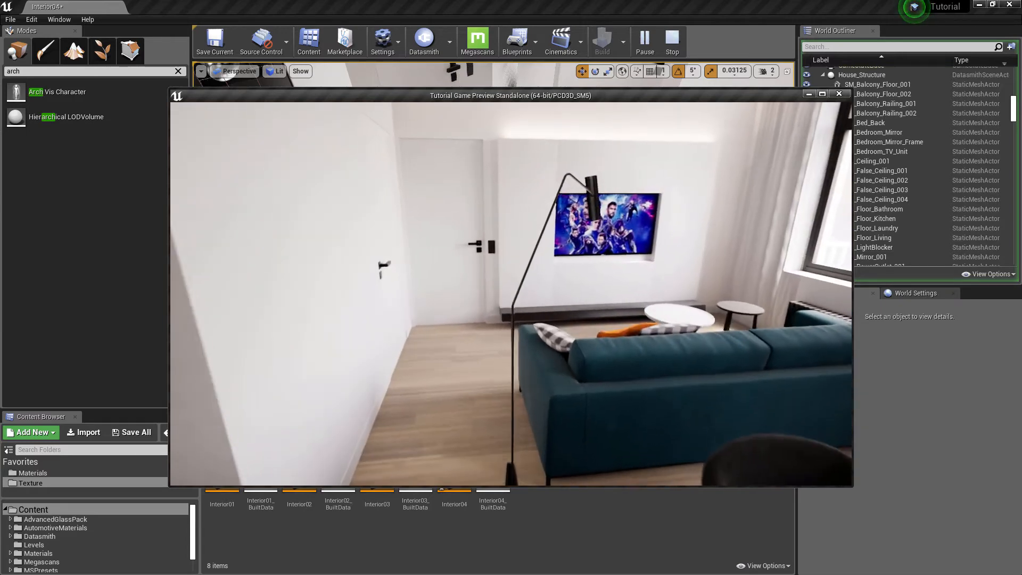
key("w")
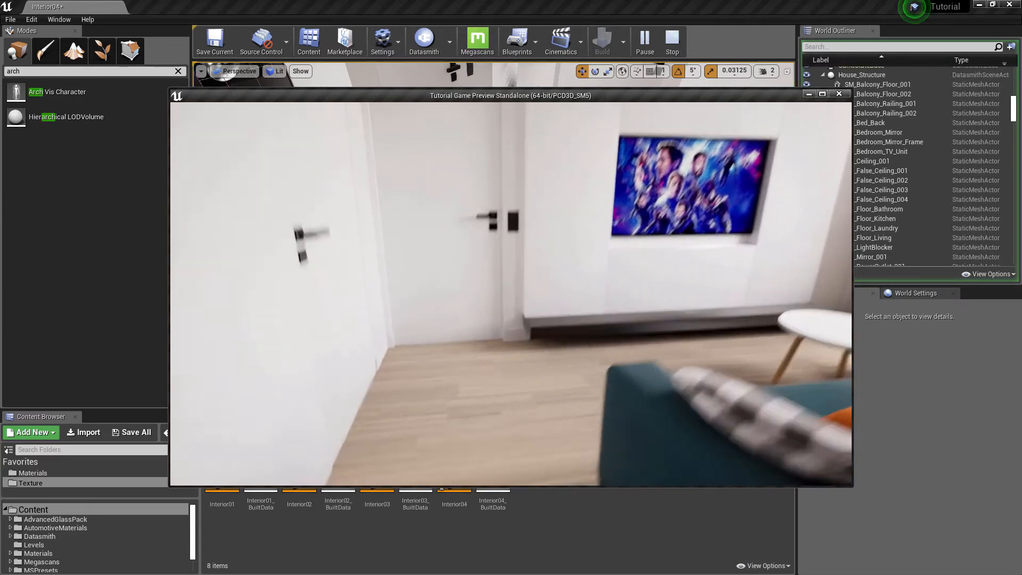
key("w")
key("Escape")
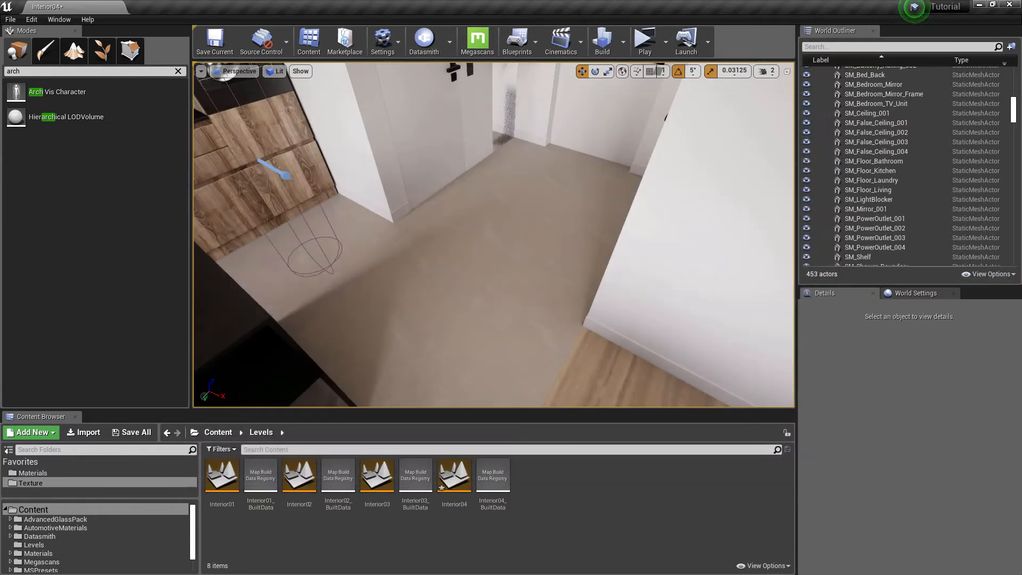
Add a box simplified collision to the SM_Floor_Living static mesh, save it, and close the mesh editor.
right_click_drag(423, 310, 498, 352)
left_click(498, 351)
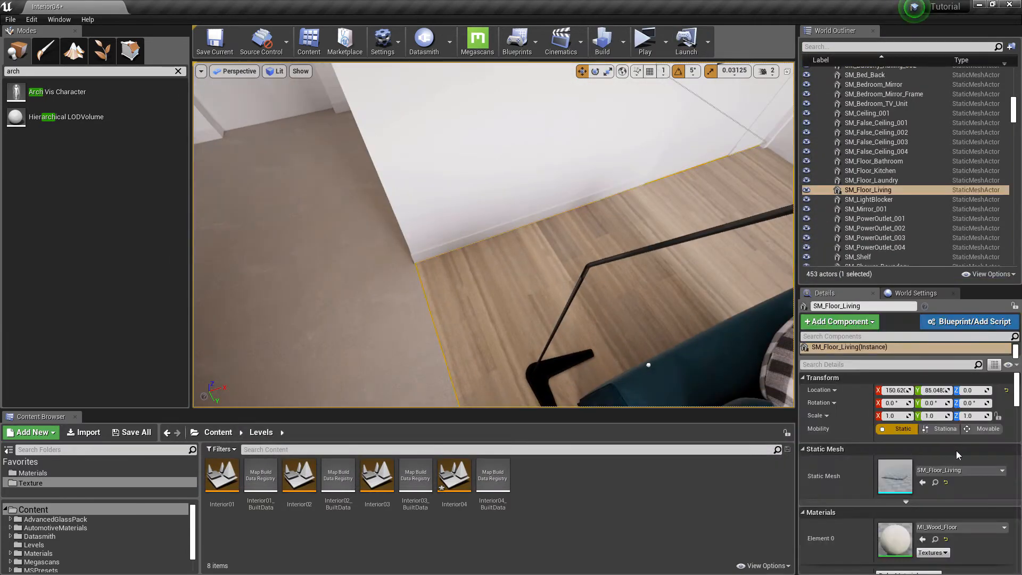
double_click(891, 474)
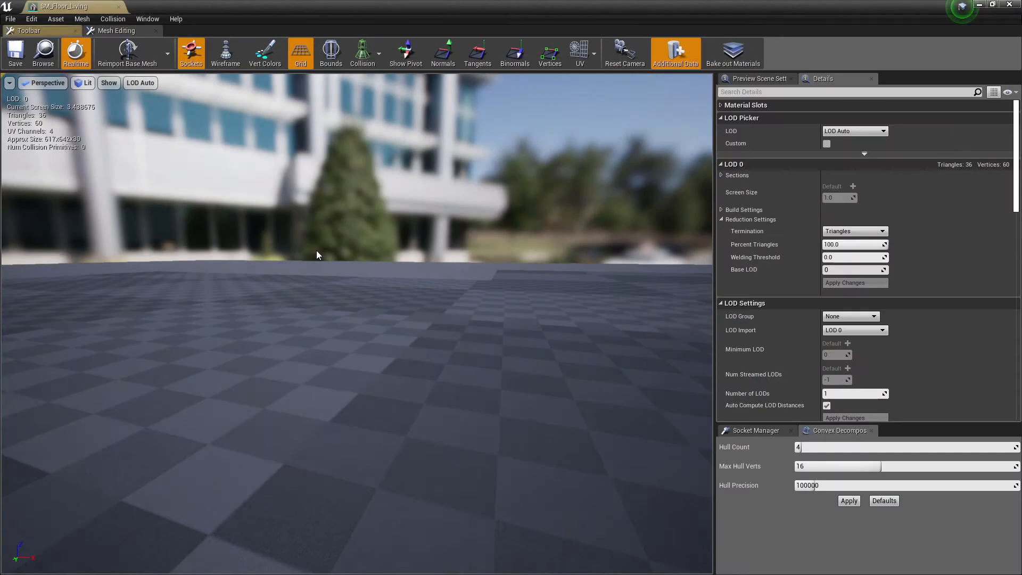
left_click(110, 19)
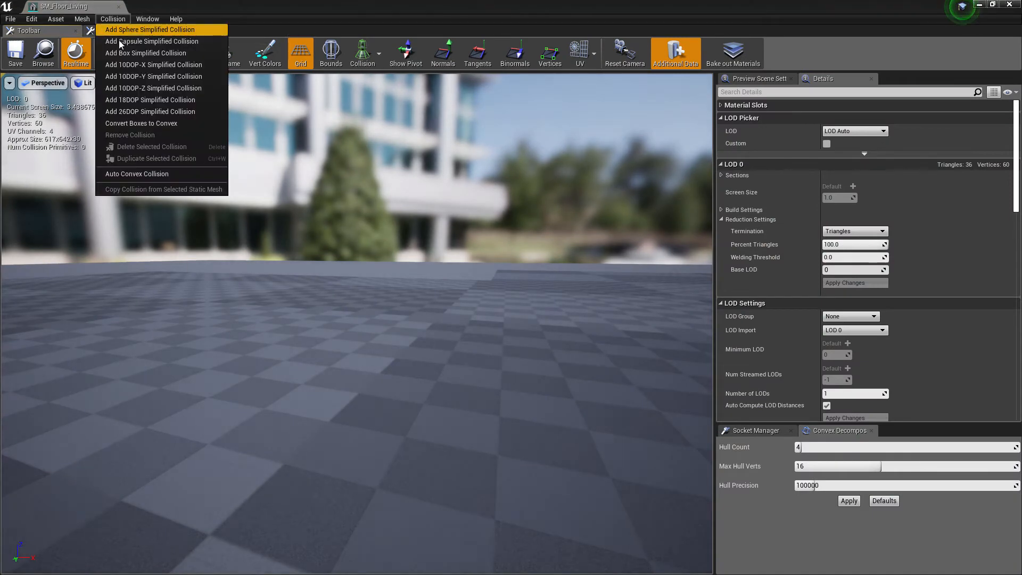
left_click(119, 55)
right_click_drag(237, 255, 238, 256)
key("s")
key("e")
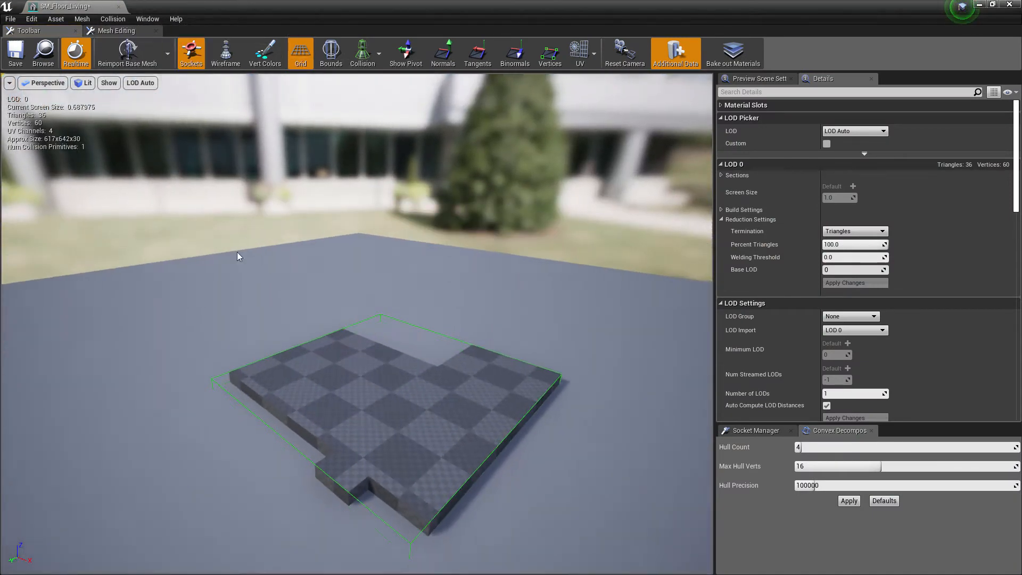
left_click(17, 61)
left_click(119, 7)
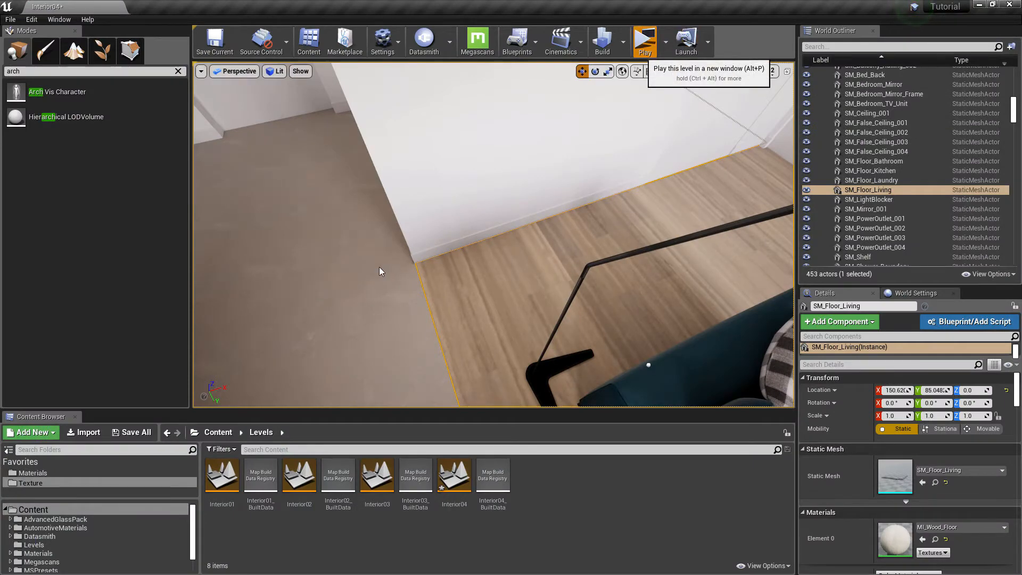
Play the level and test walking across the living room floor in several directions, then stop the preview.
key("alt+p")
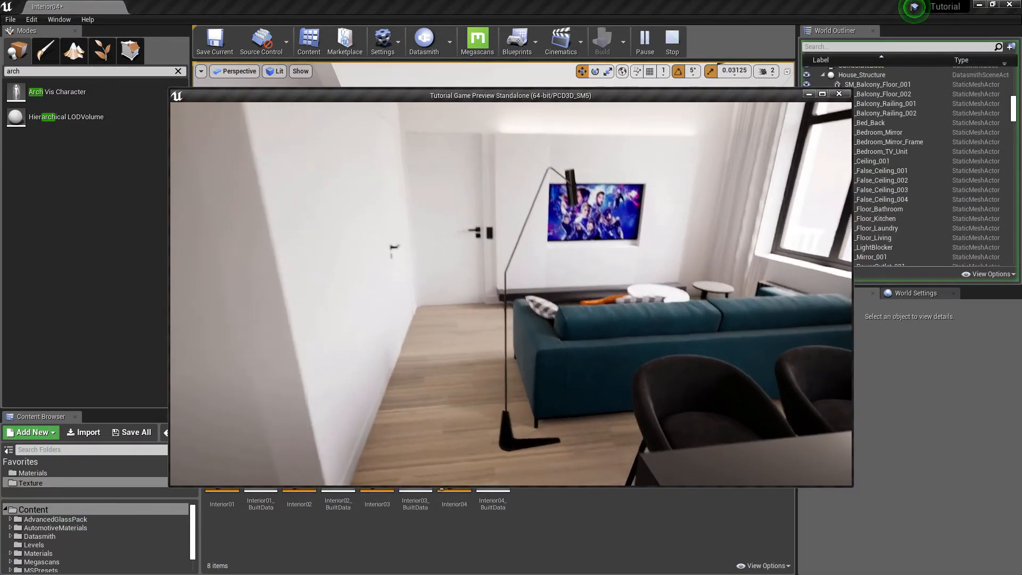
key("w")
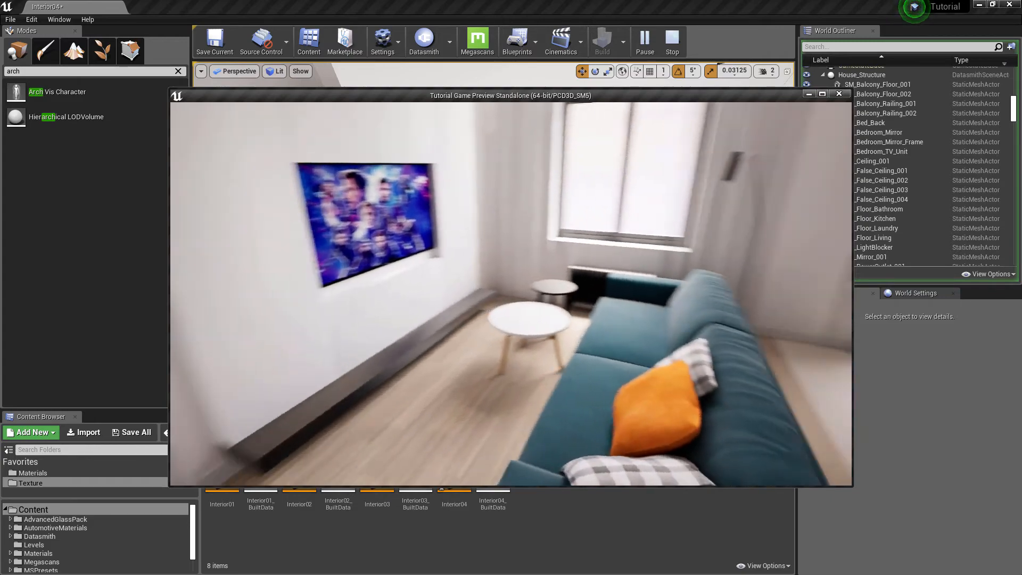
key("a")
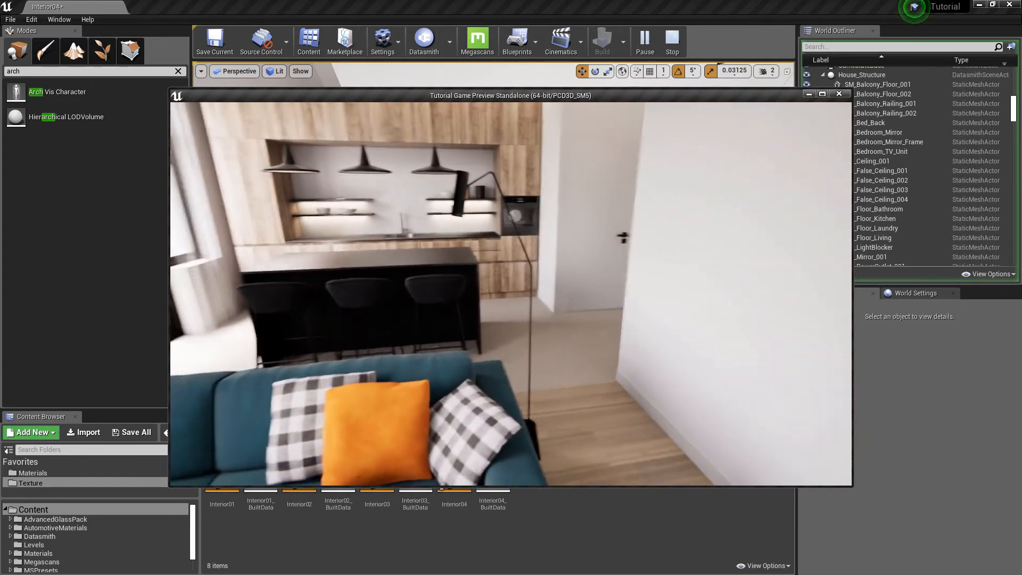
key("d")
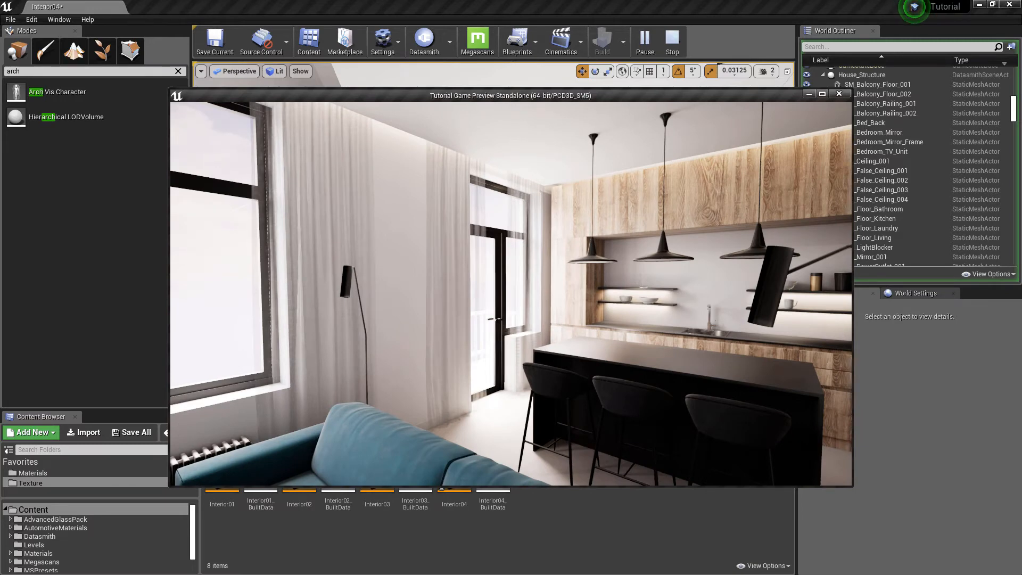
key("Escape")
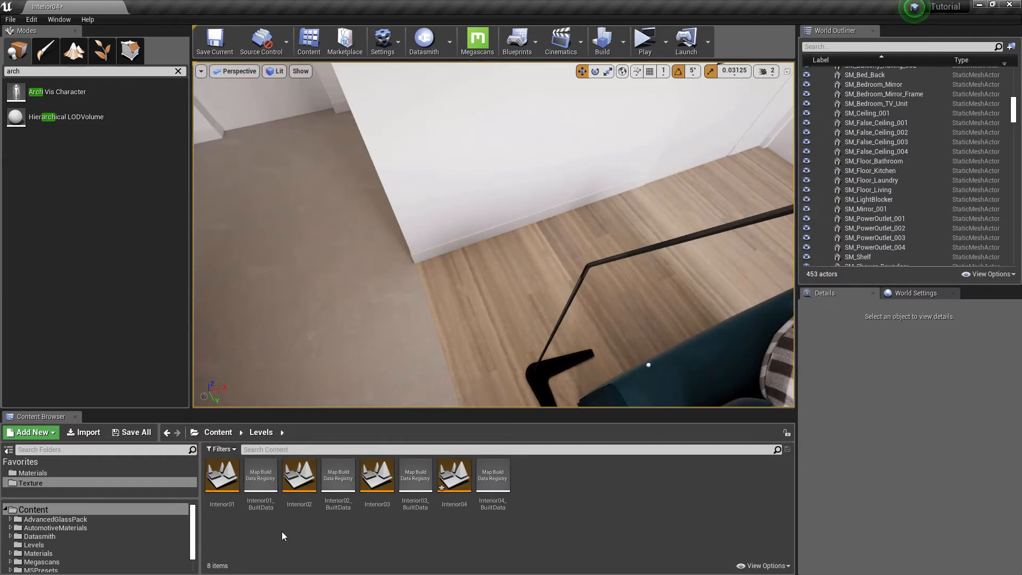
Create a folder named Blueprints in the root Content folder and open it.
left_click(219, 432)
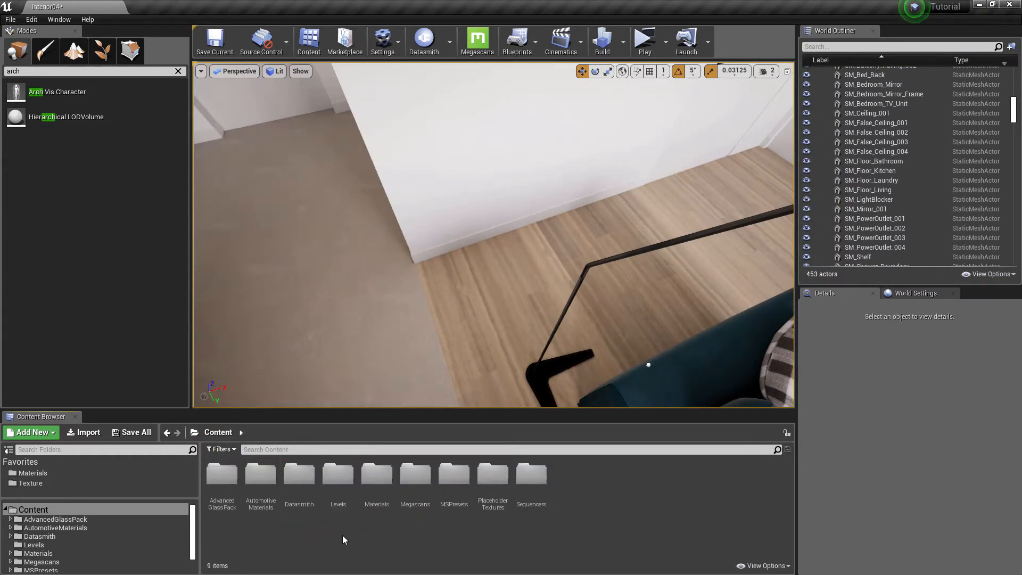
right_click(342, 535)
left_click(385, 187)
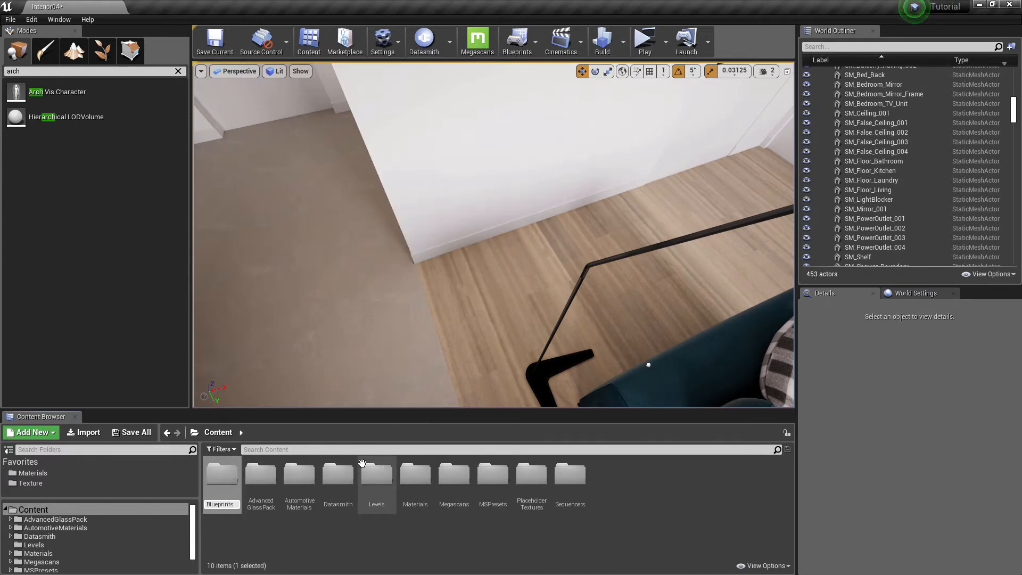
key("Return")
key("Return")
Create a Blueprint class with ArchVisCharacter as its parent in the Blueprints folder and name it BP_ArchvisCharacter.
right_click(325, 526)
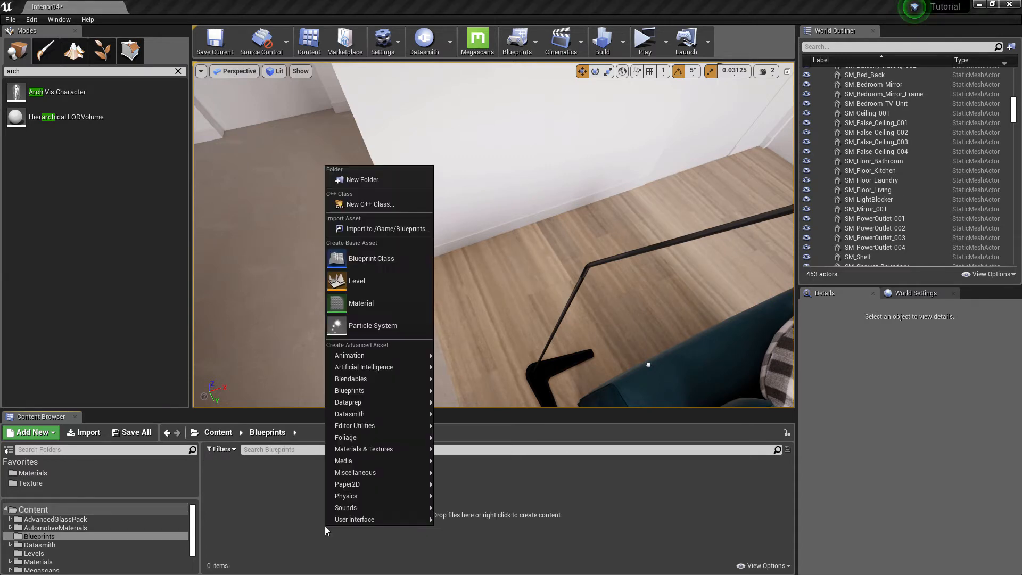
mouse_move(372, 519)
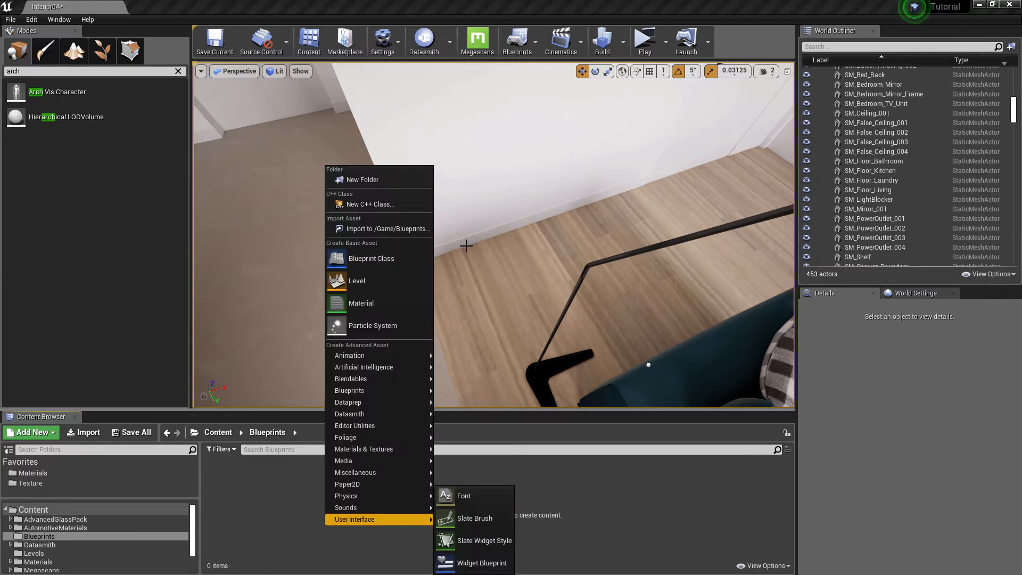
left_click(388, 264)
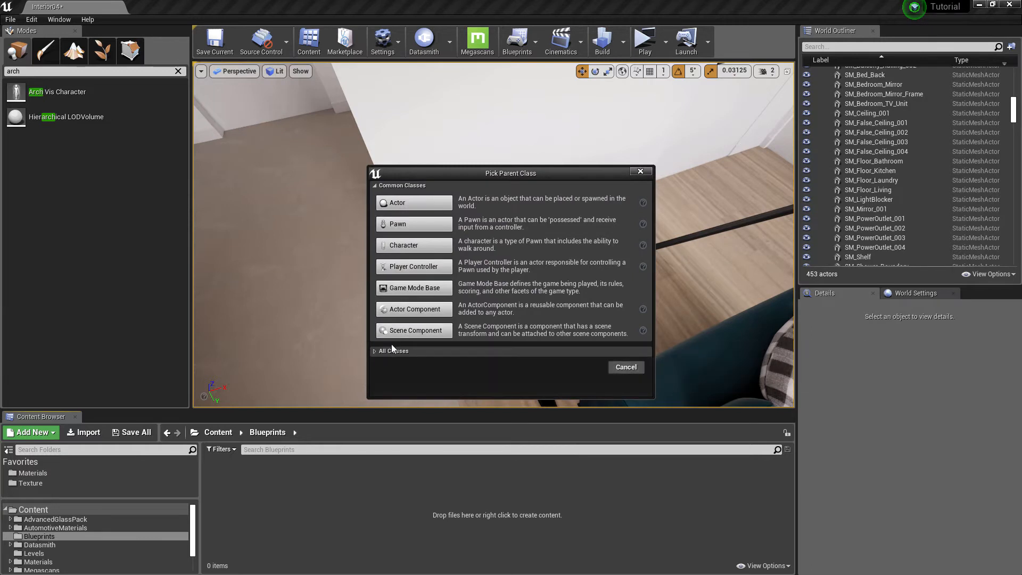
left_click(374, 351)
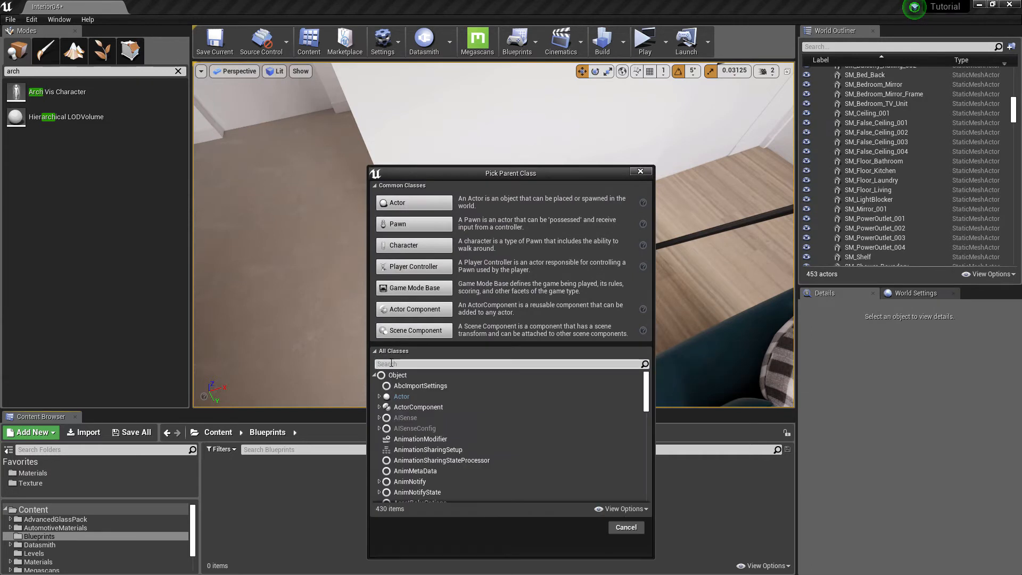
type("arch")
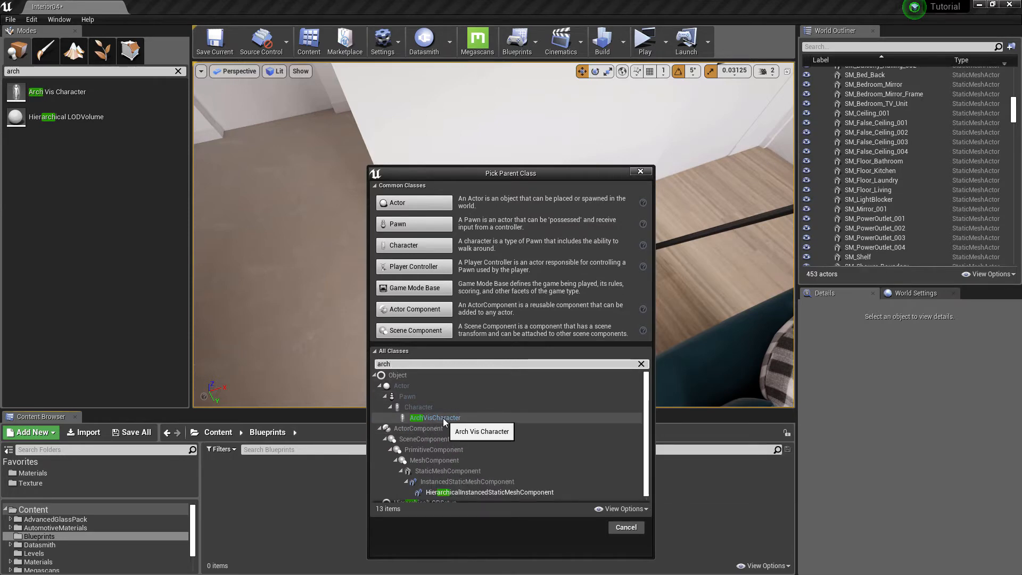
left_click(443, 417)
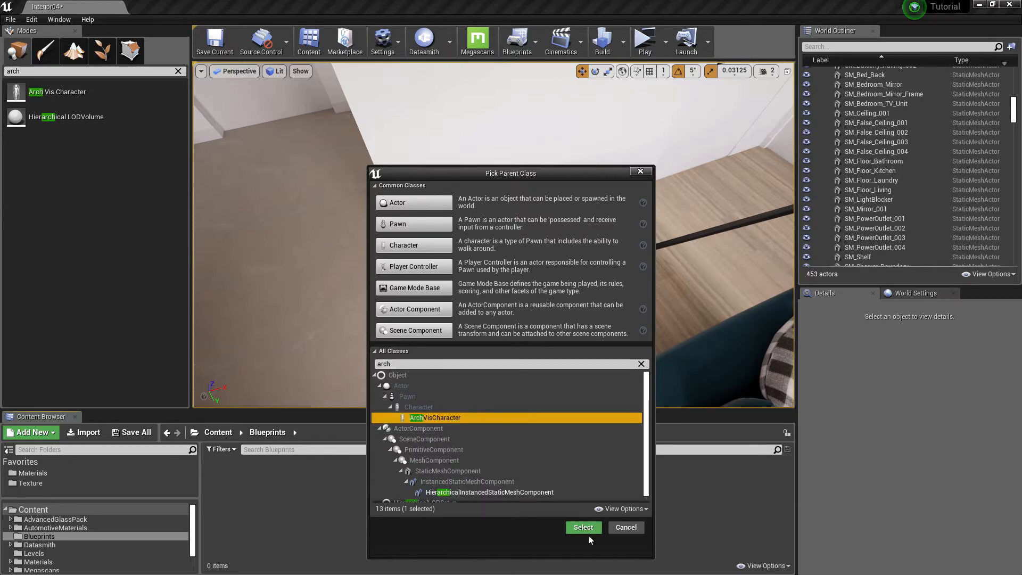
left_click(583, 529)
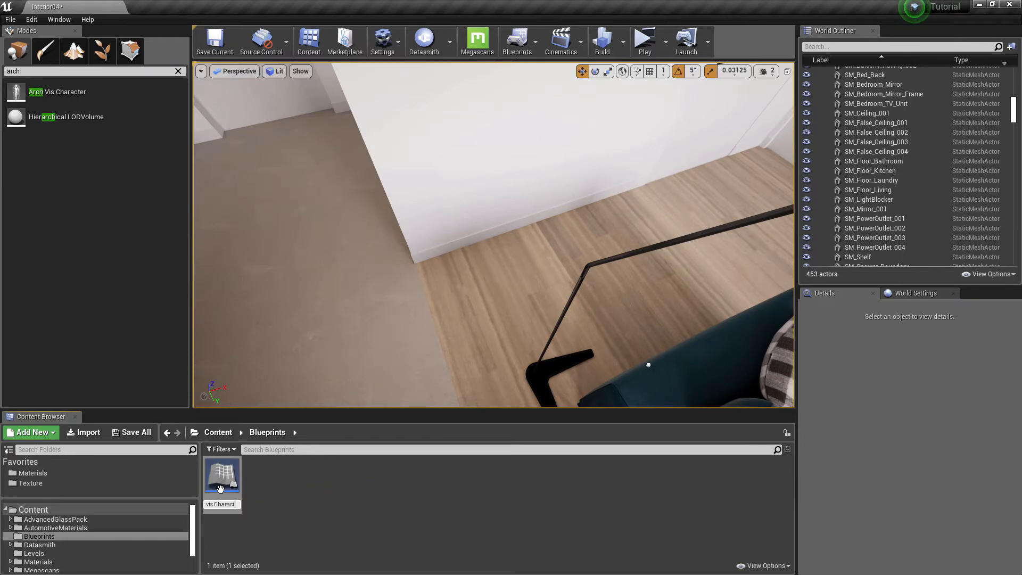
key("Return")
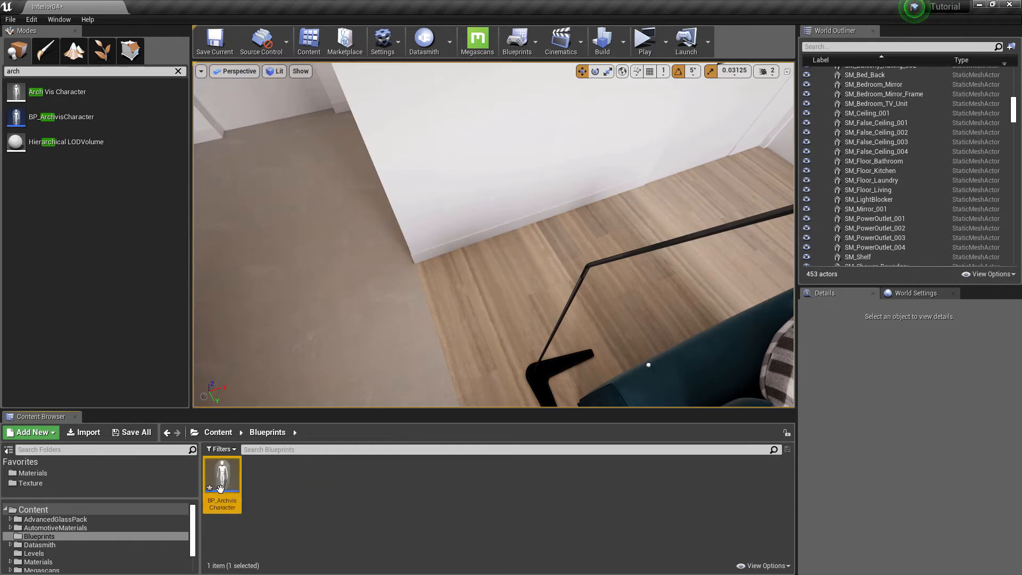
Delete the existing ArchVisCharacter1 beside the kitchen and place BP_ArchvisCharacter on the floor near the kitchen island.
right_click_drag(448, 349, 408, 307)
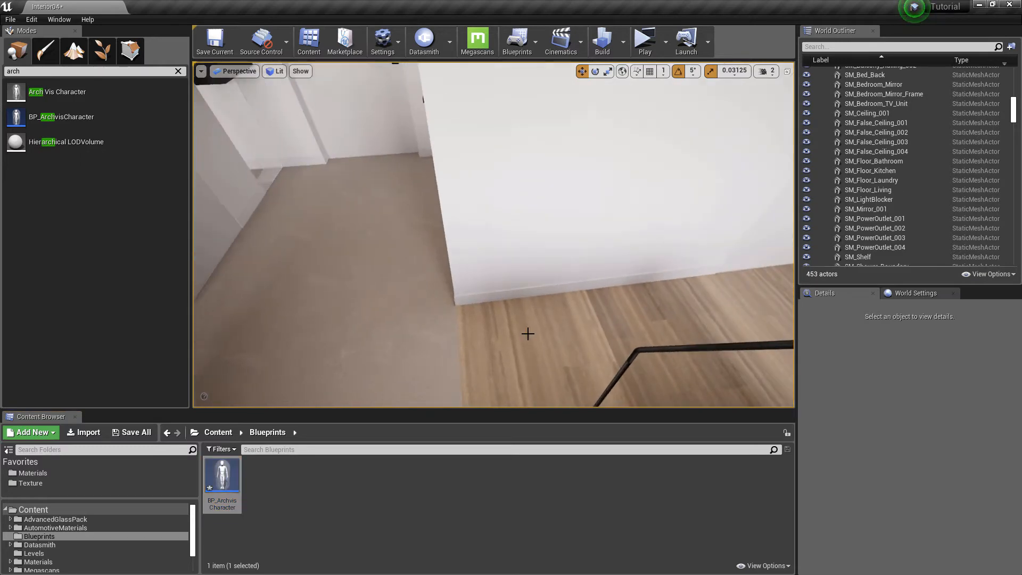
right_click_drag(527, 333, 383, 282)
key("g")
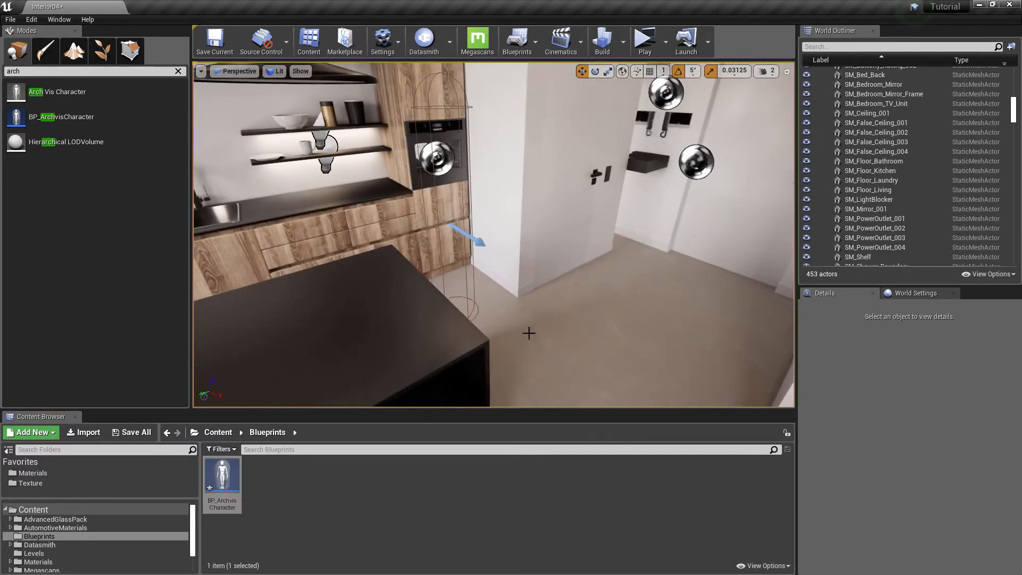
left_click(475, 239)
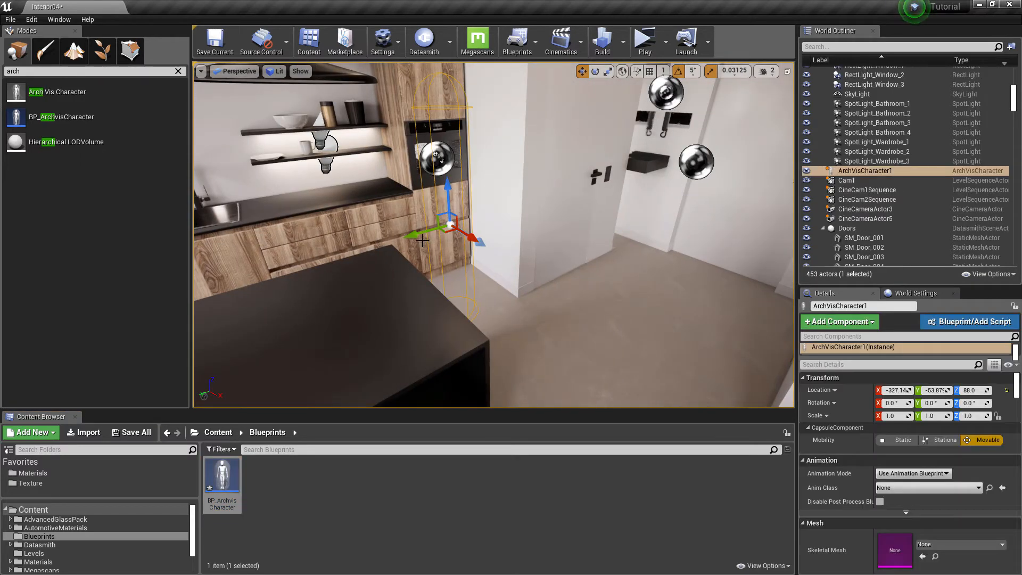
key("Delete")
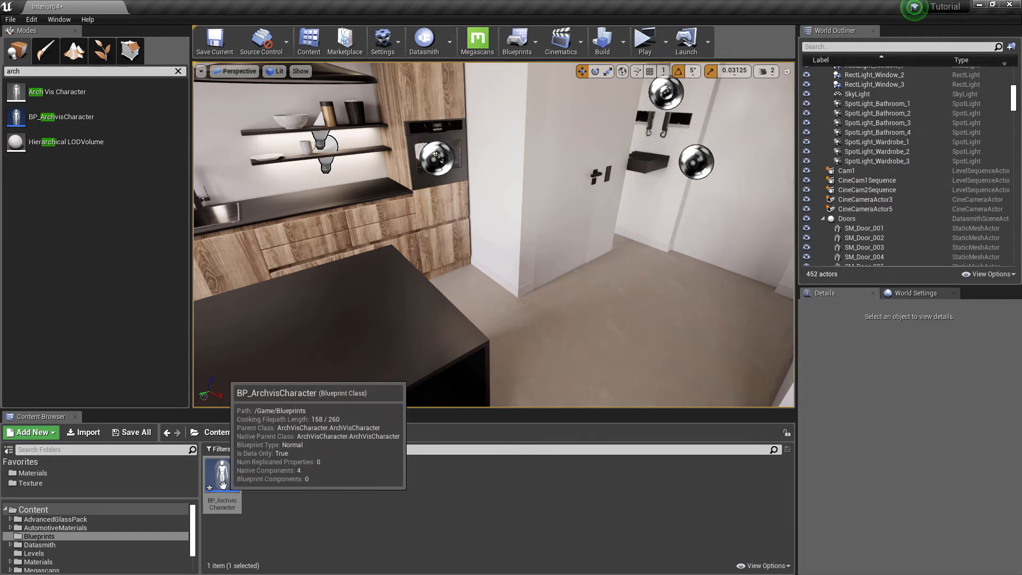
left_click_drag(222, 485, 524, 322)
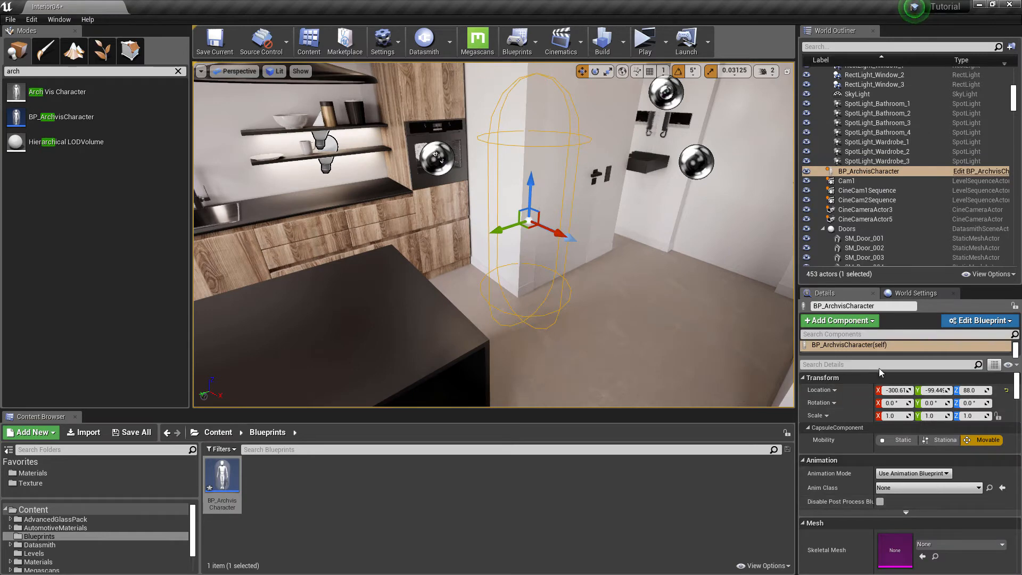
Set the placed BP_ArchvisCharacter's Capsule Radius to 17 and its Auto Possess Player to Player 0.
type("capsu")
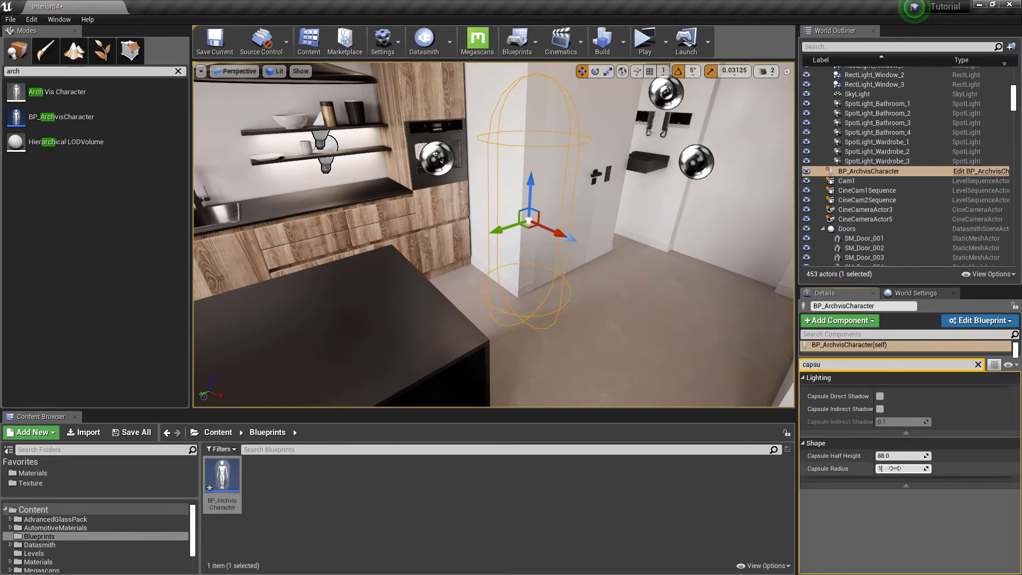
key("Return")
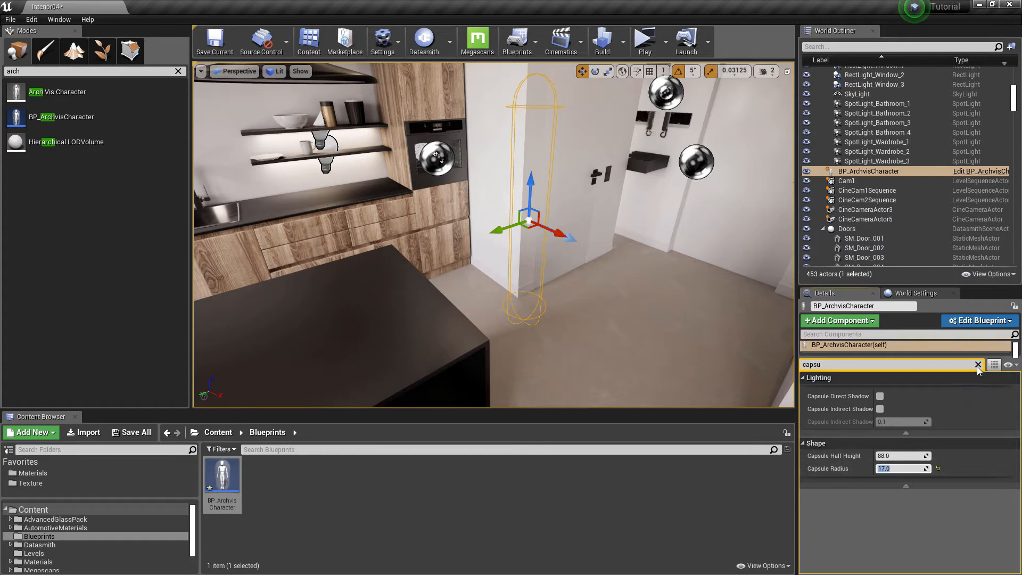
type("poss")
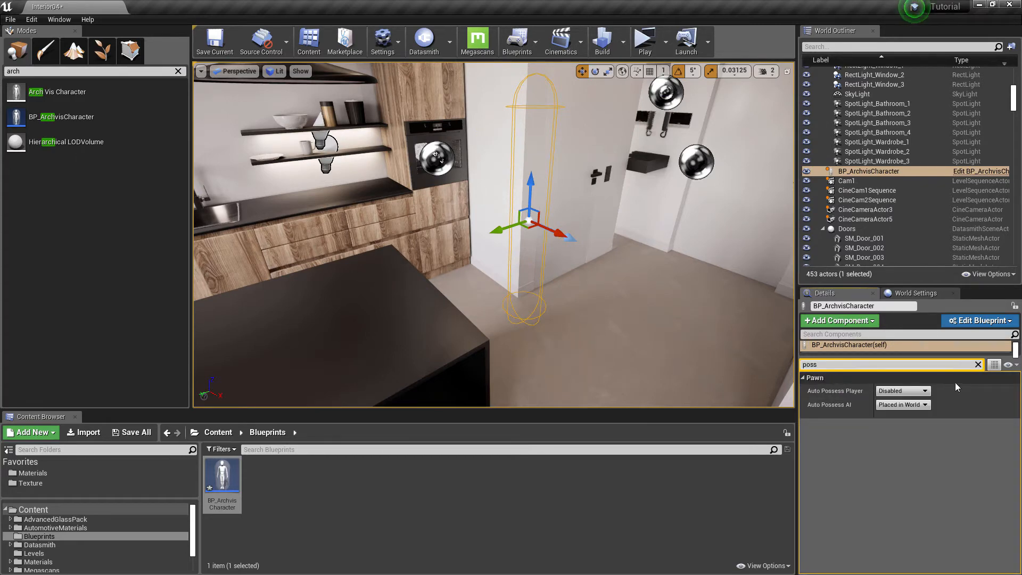
left_click(903, 390)
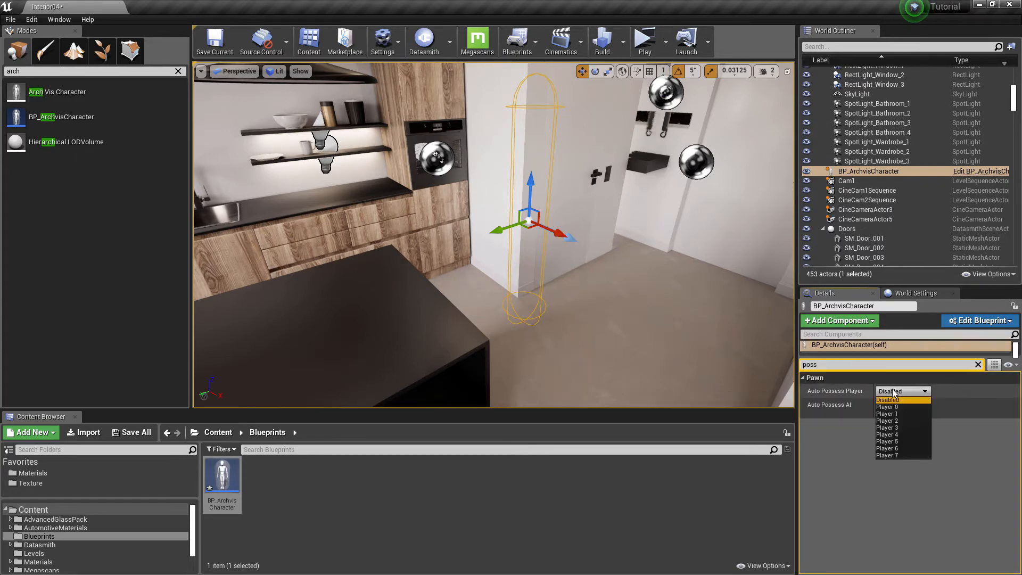
left_click(892, 410)
left_click(969, 366)
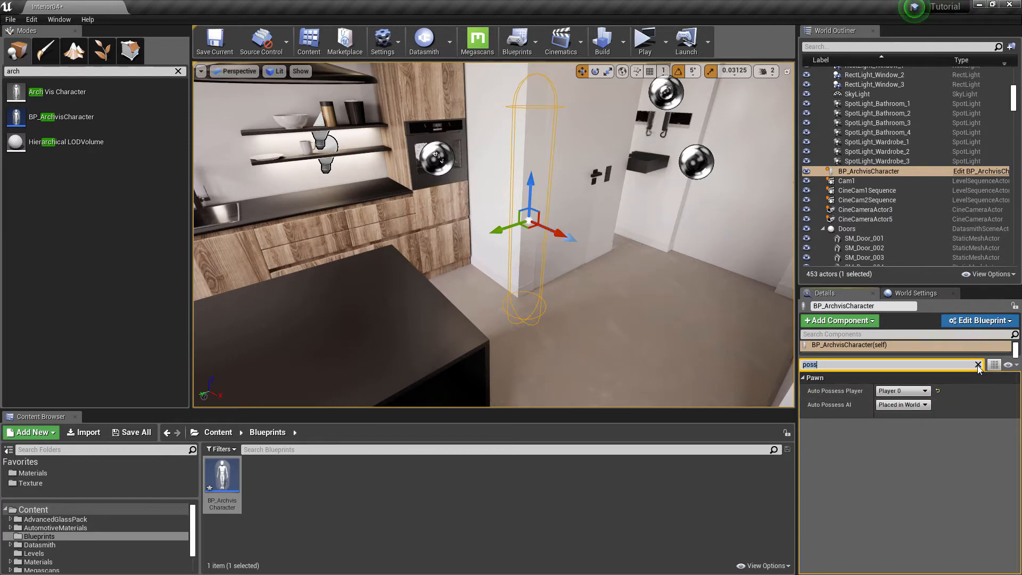
left_click(978, 365)
Play the level and test walking toward the living room with the placed BP_ArchvisCharacter, then stop the preview.
right_click_drag(471, 337, 532, 330)
key("w")
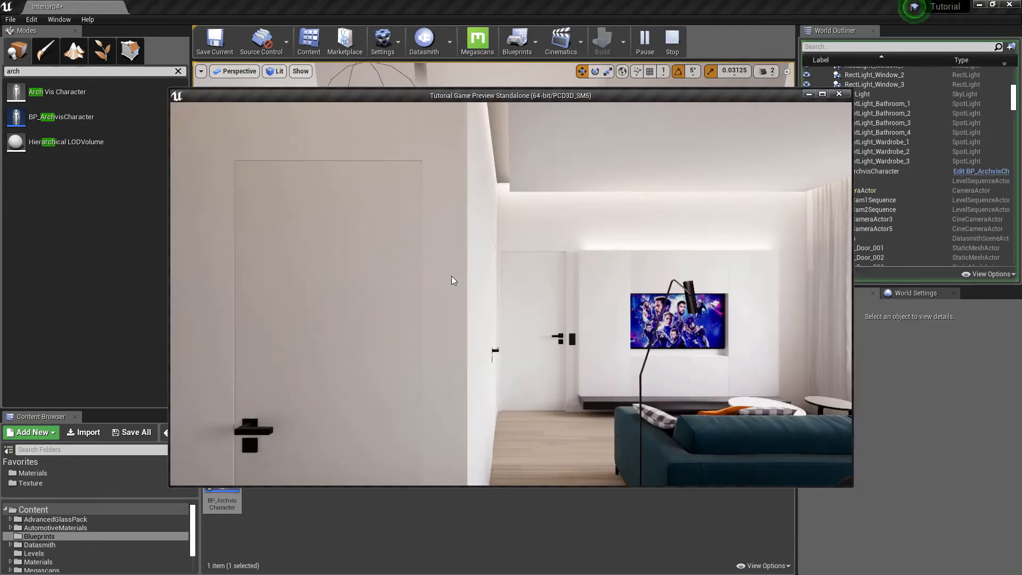
left_click(451, 275)
key("w")
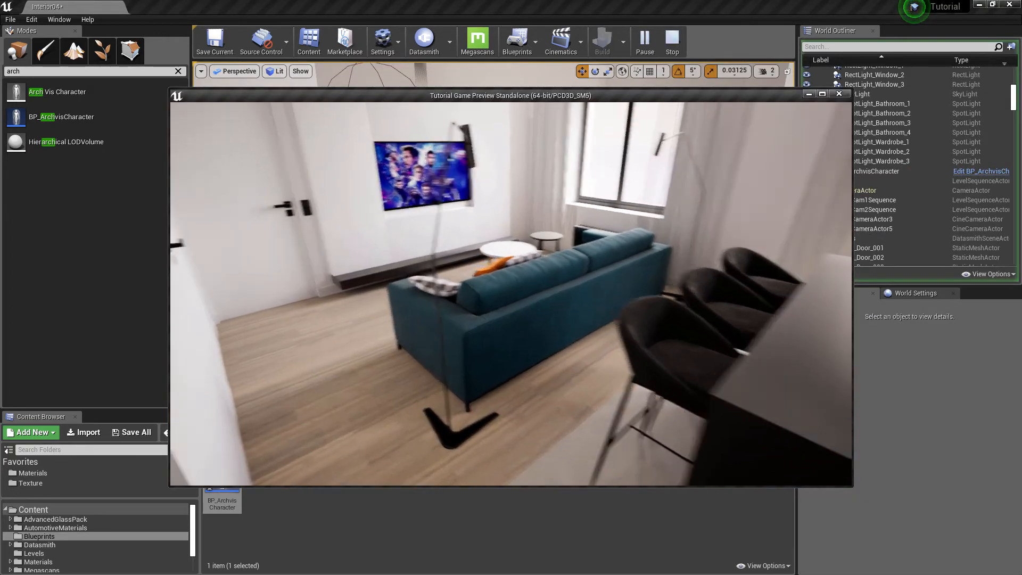
key("a")
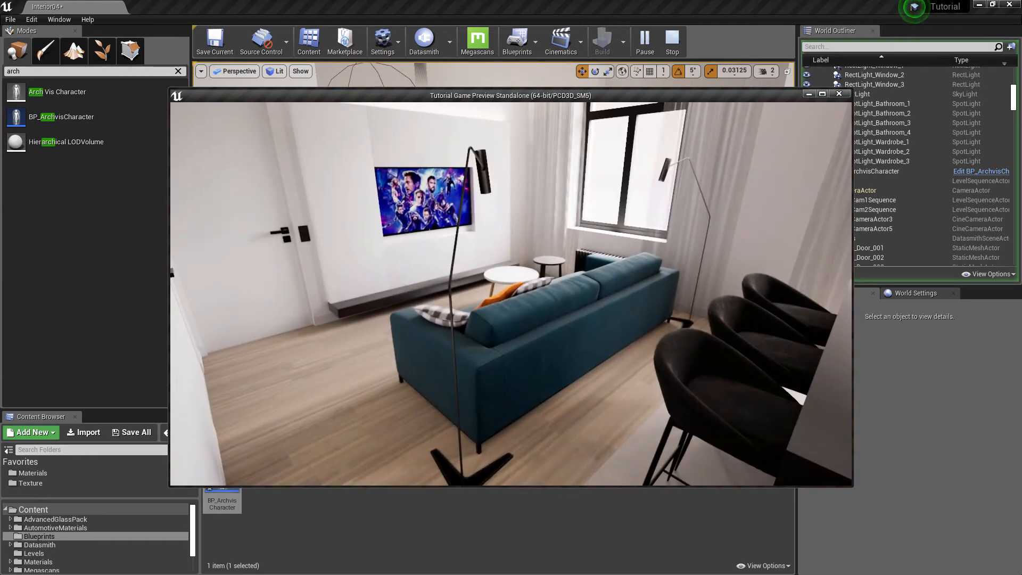
key("Escape")
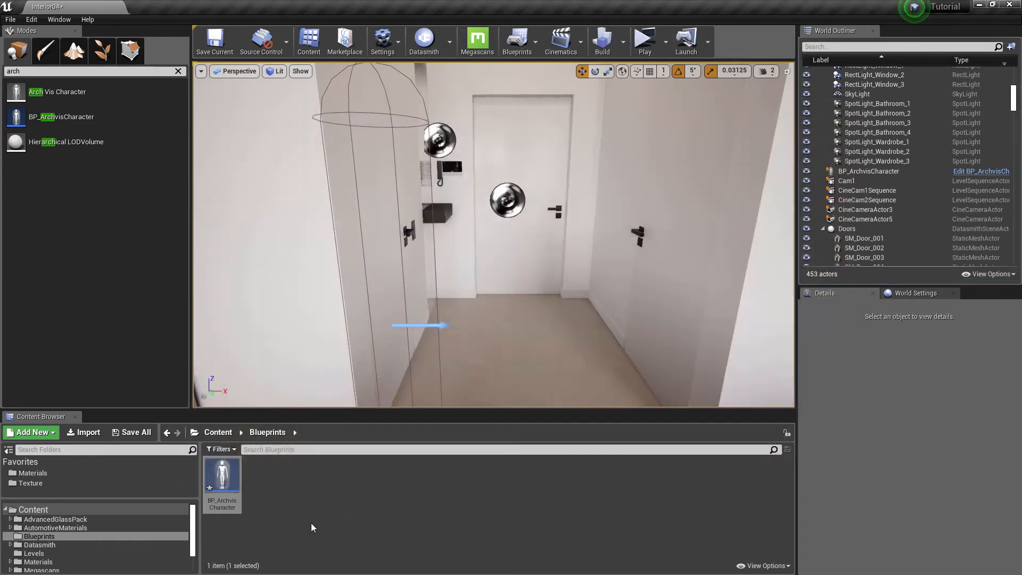
Set BP_ArchvisCharacter's CharacterMovement Rotational Acceleration and Rotational Deceleration to 1500 on all axes, then compile, save and close the blueprint.
double_click(227, 482)
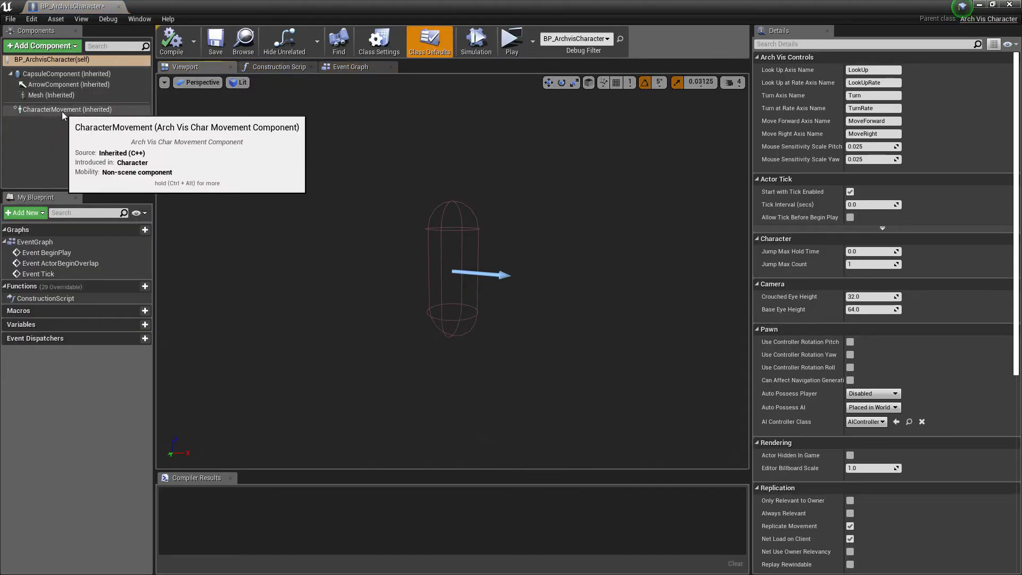
left_click(61, 111)
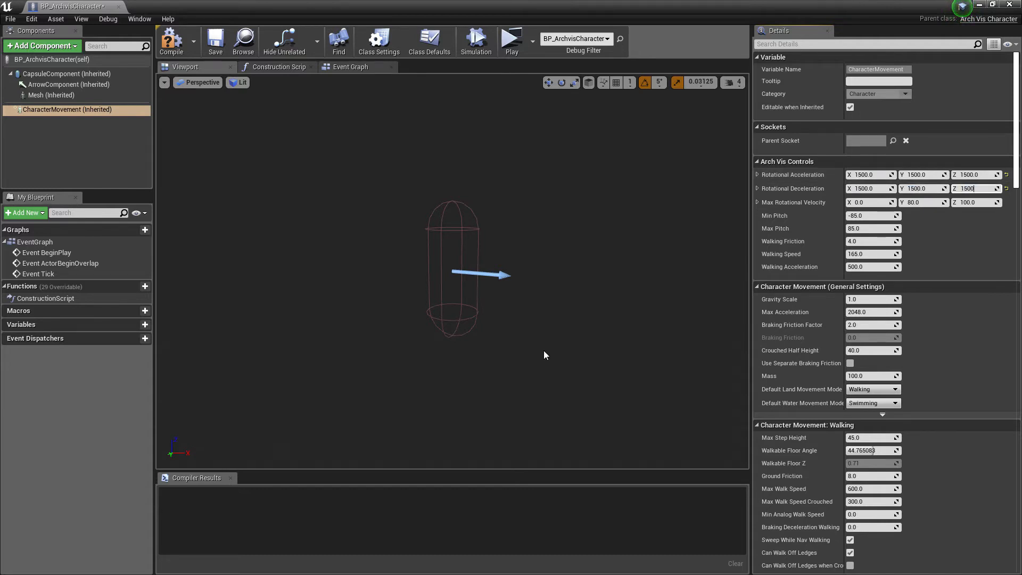
left_click(172, 41)
left_click(216, 41)
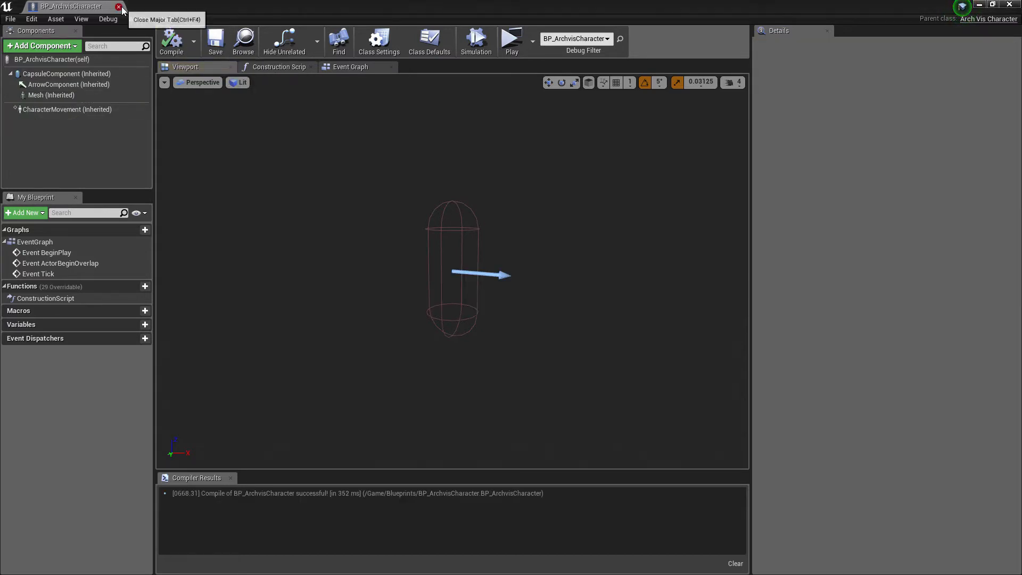
left_click(118, 6)
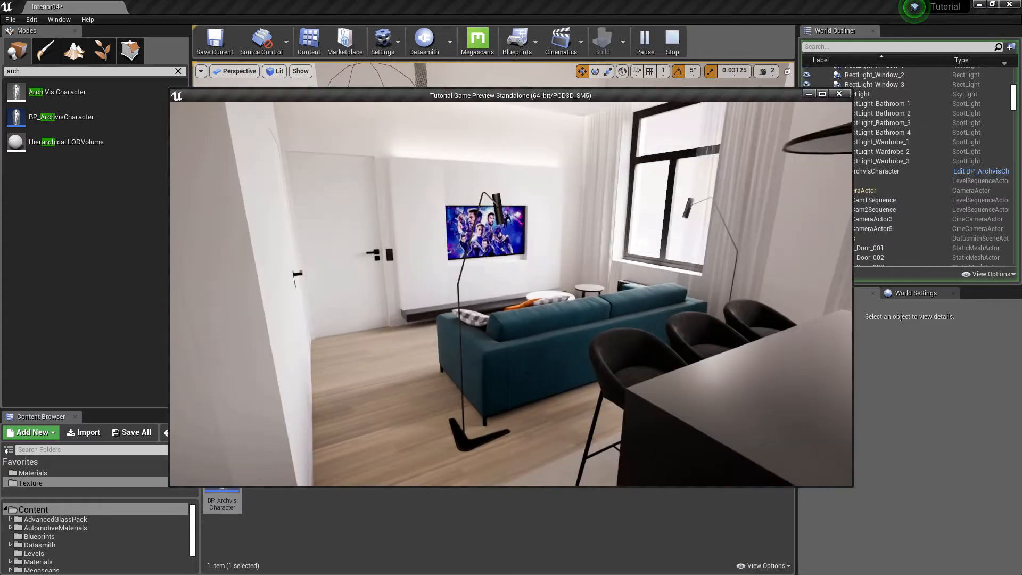
Play the level and test walking and turning through the living room, kitchen and bedroom, then stop the preview.
key("w")
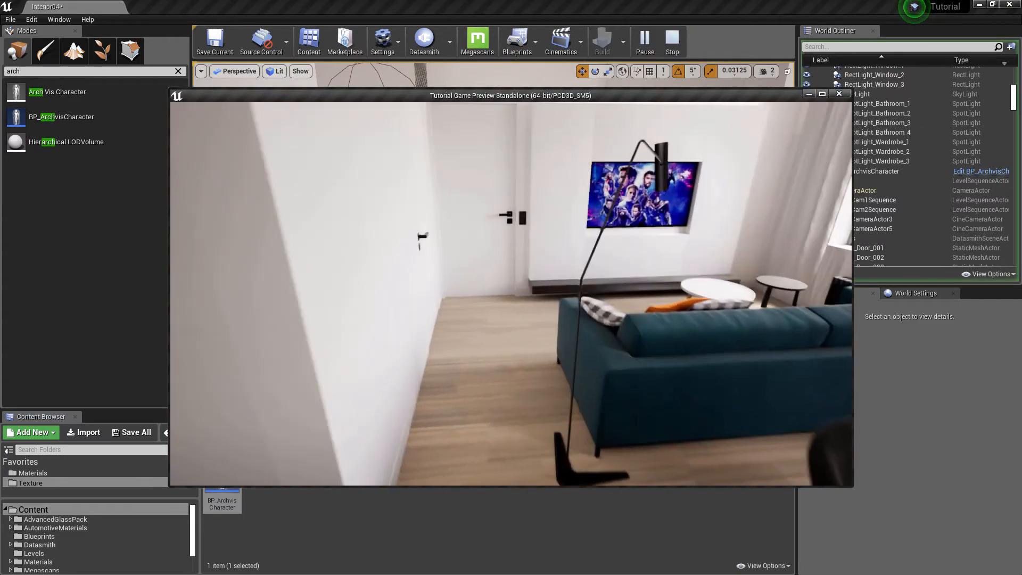
key("w")
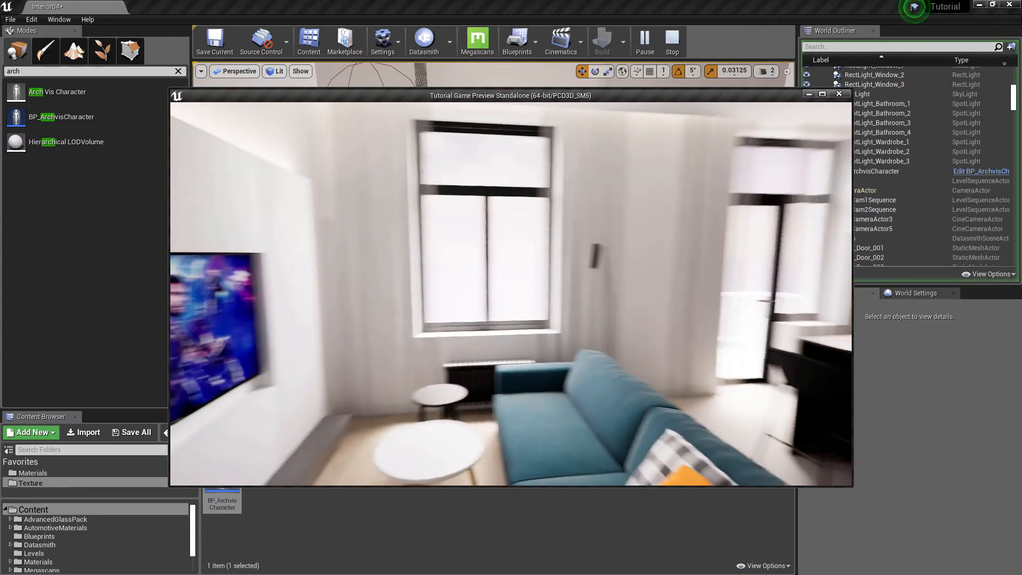
key("a")
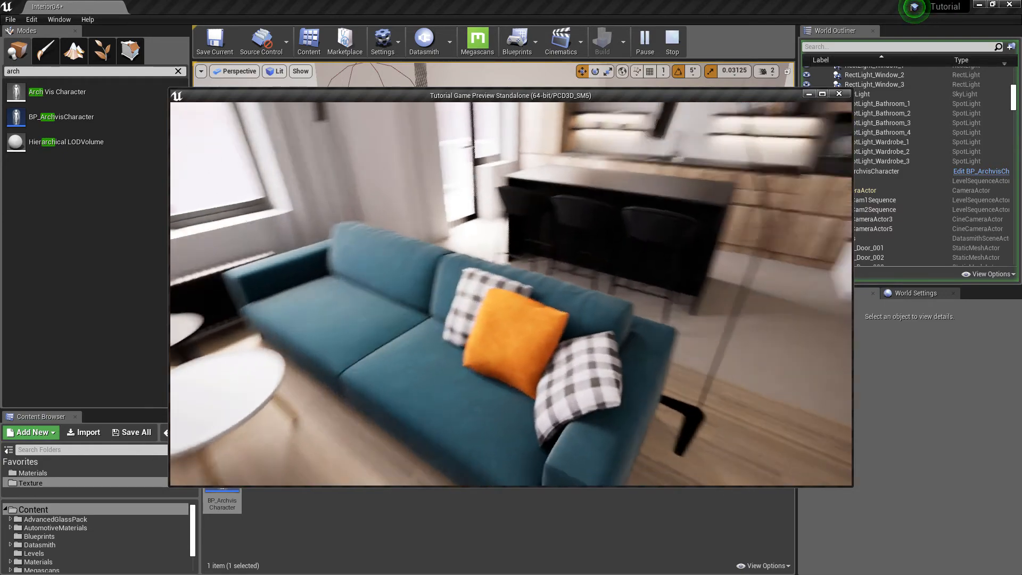
key("a")
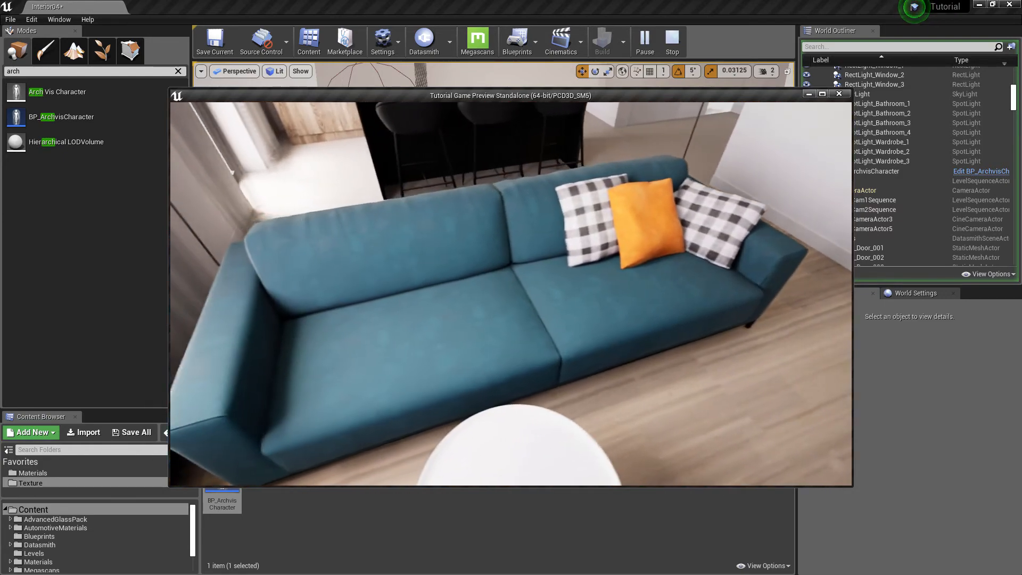
key("w")
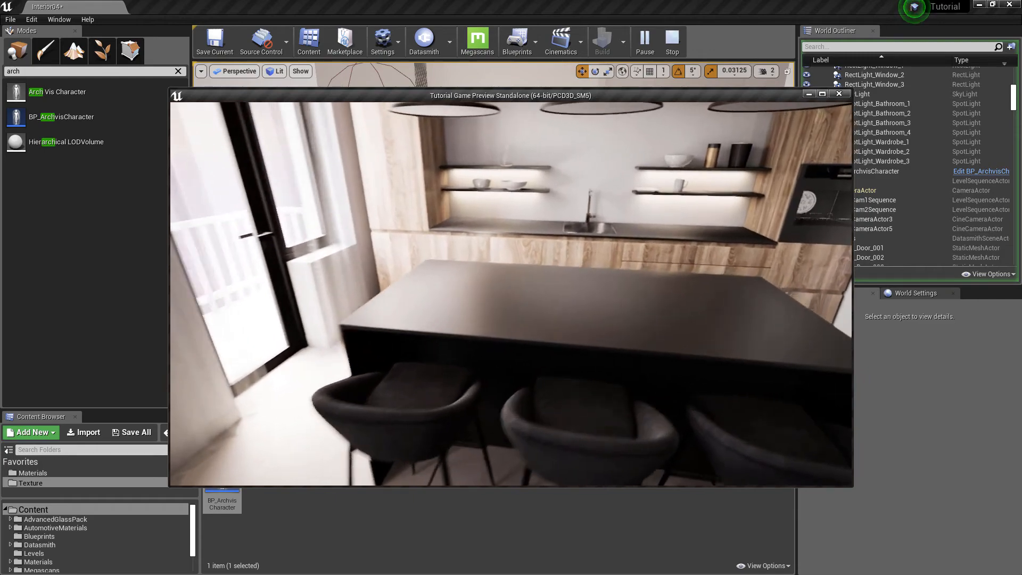
key("d")
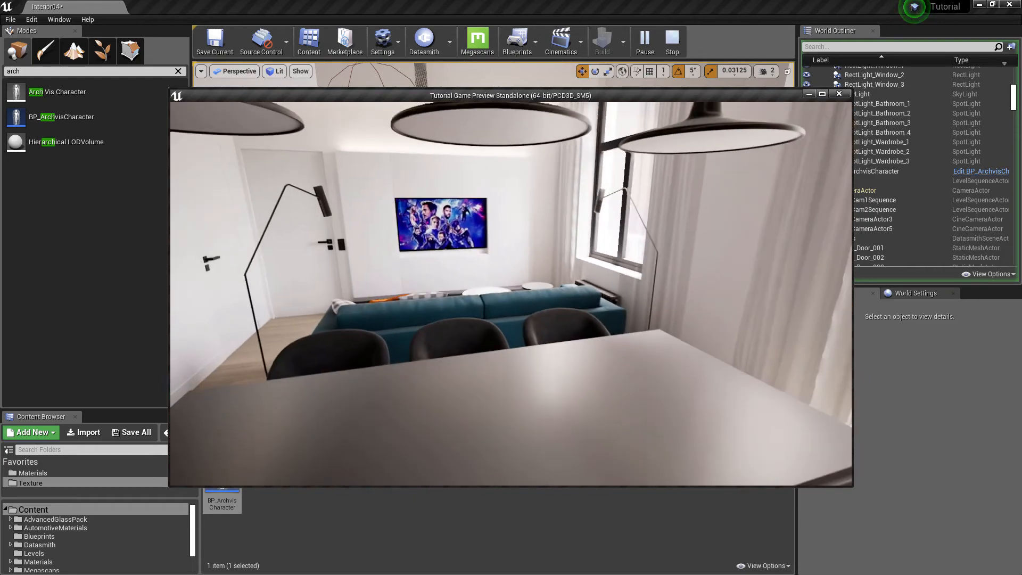
key("w")
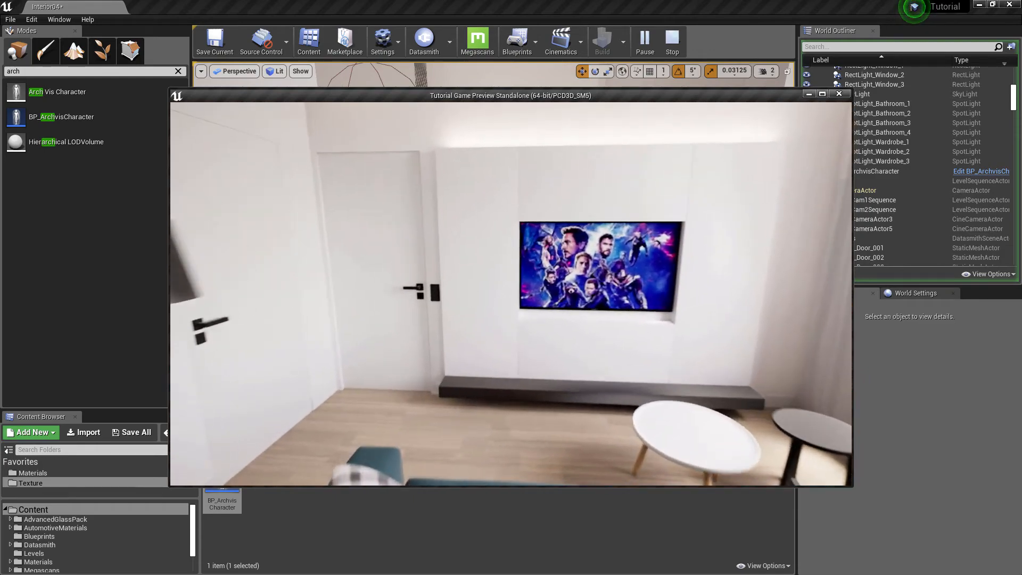
key("w")
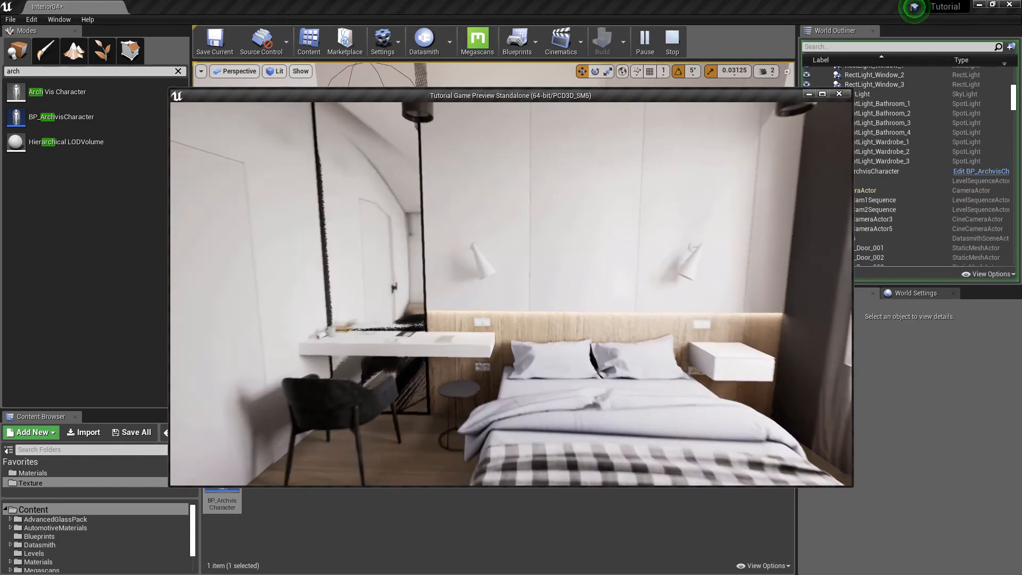
key("w")
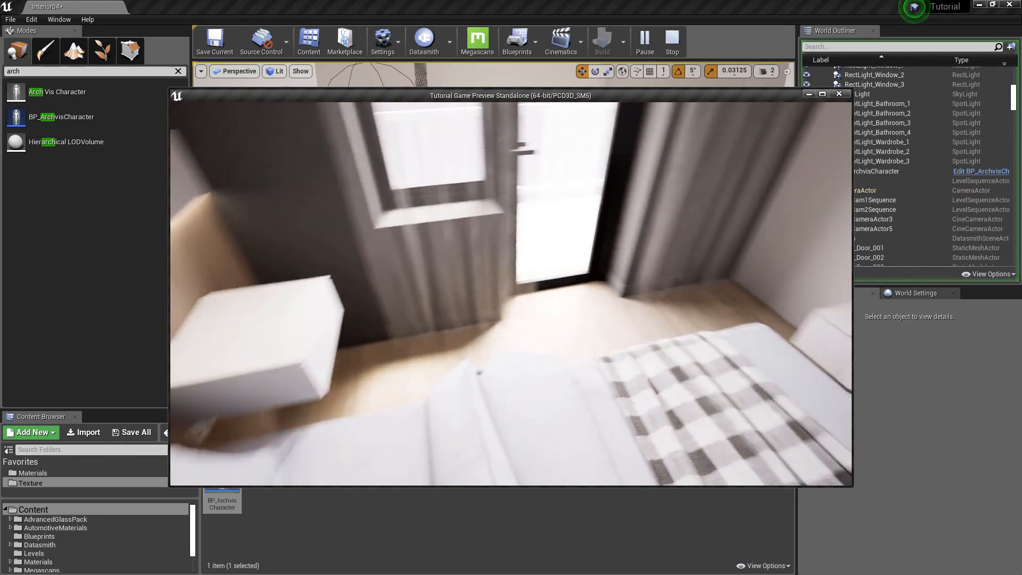
key("w")
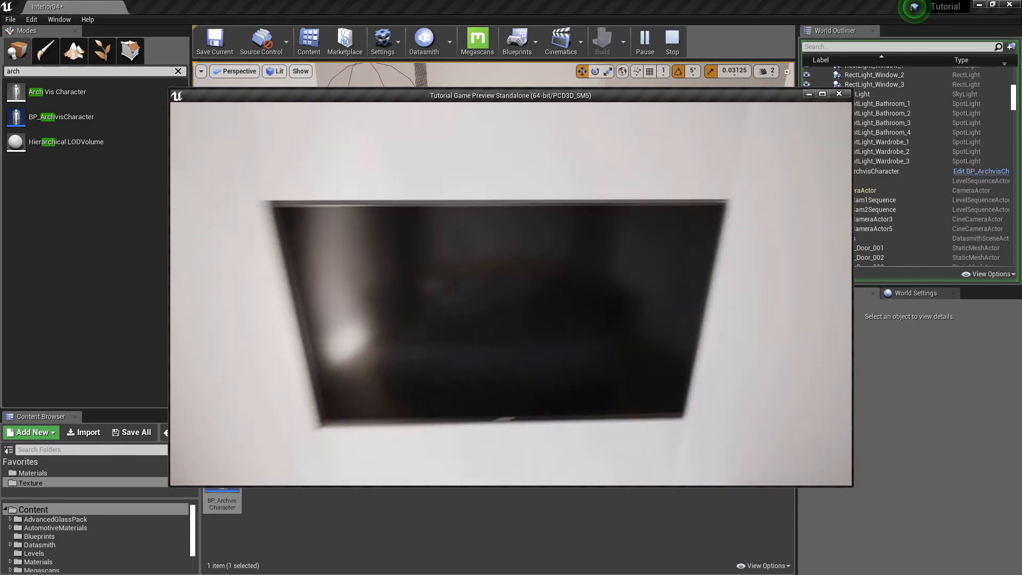
key("w")
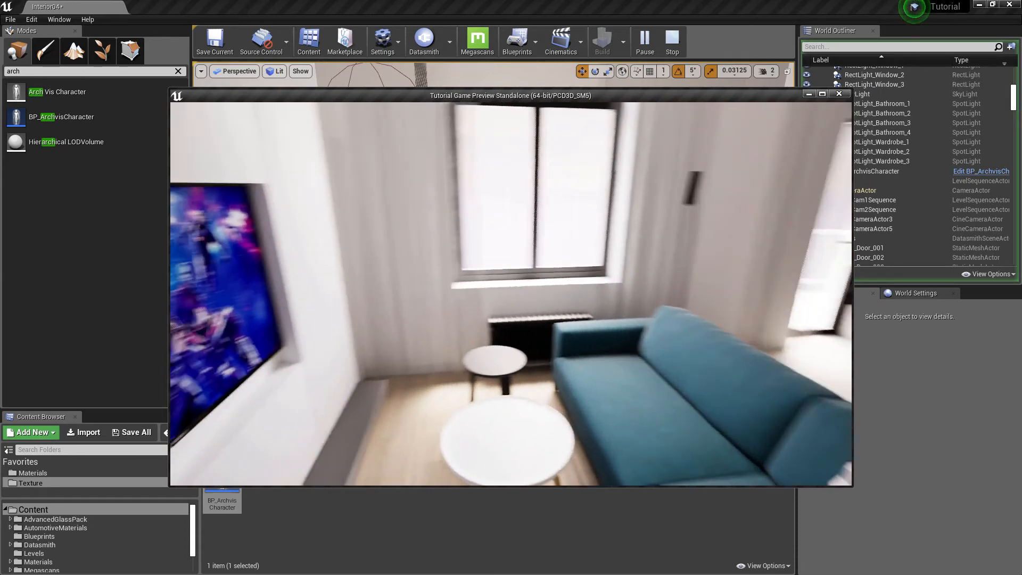
key("s")
key("Escape")
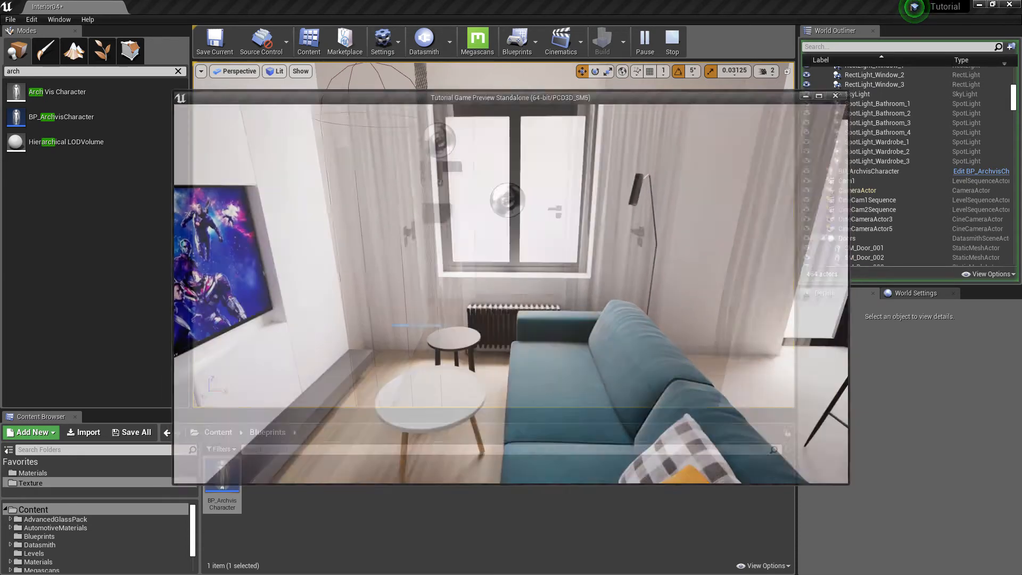
Add a box simplified collision to the static mesh of the kitchen island top, SM_Kitchen_Island_Top.
right_click_drag(481, 289, 529, 244)
left_click(547, 256)
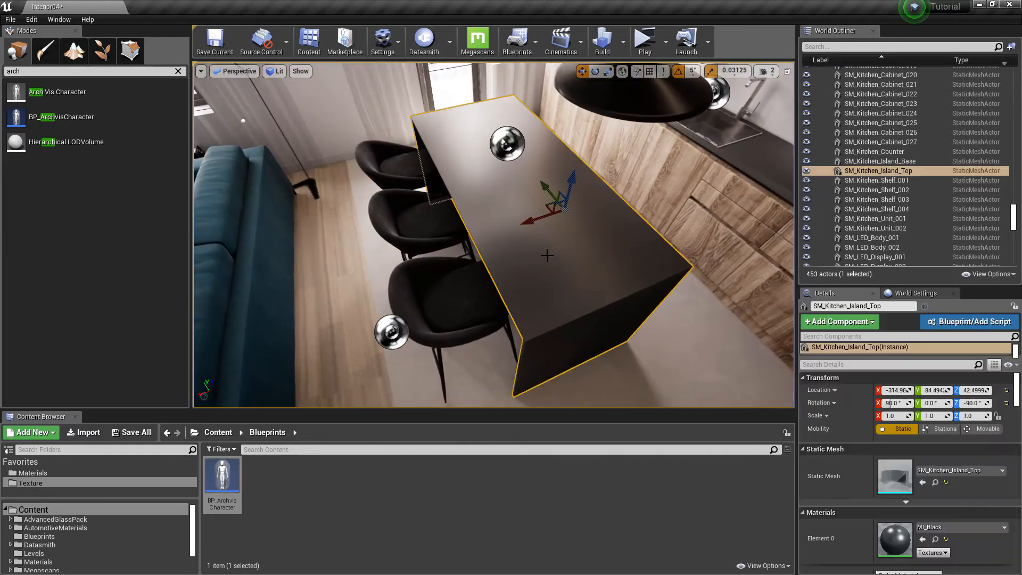
double_click(899, 486)
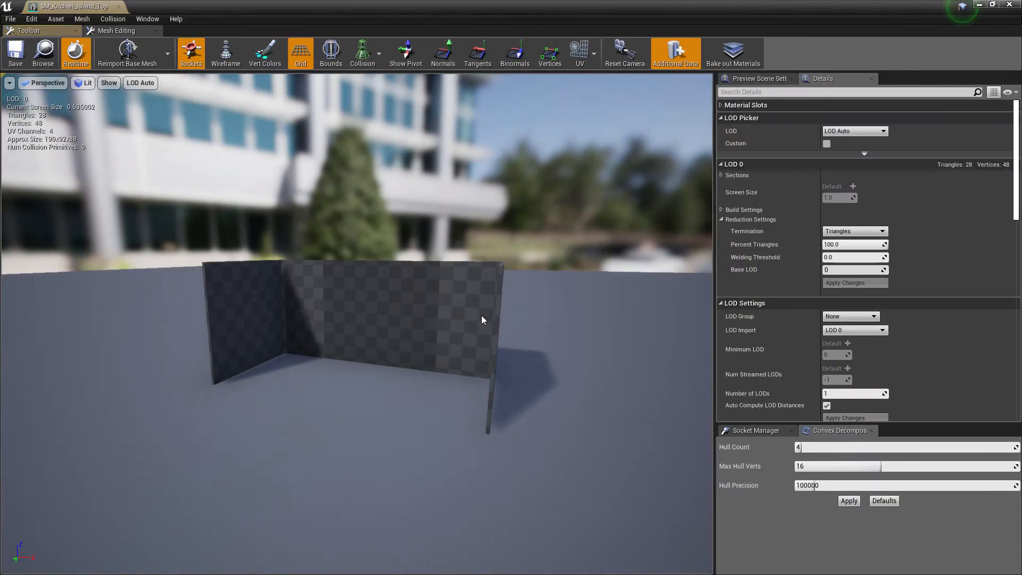
left_click(113, 19)
left_click(129, 53)
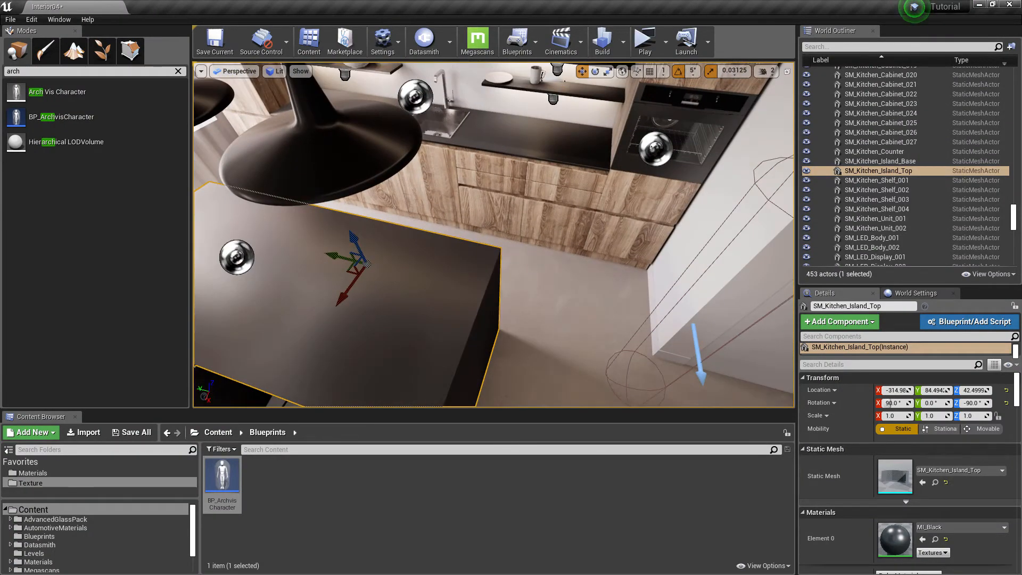
Add a box simplified collision to the SM_Kitchen_Unit_001 mesh, then save and close it.
left_click(875, 219)
double_click(895, 476)
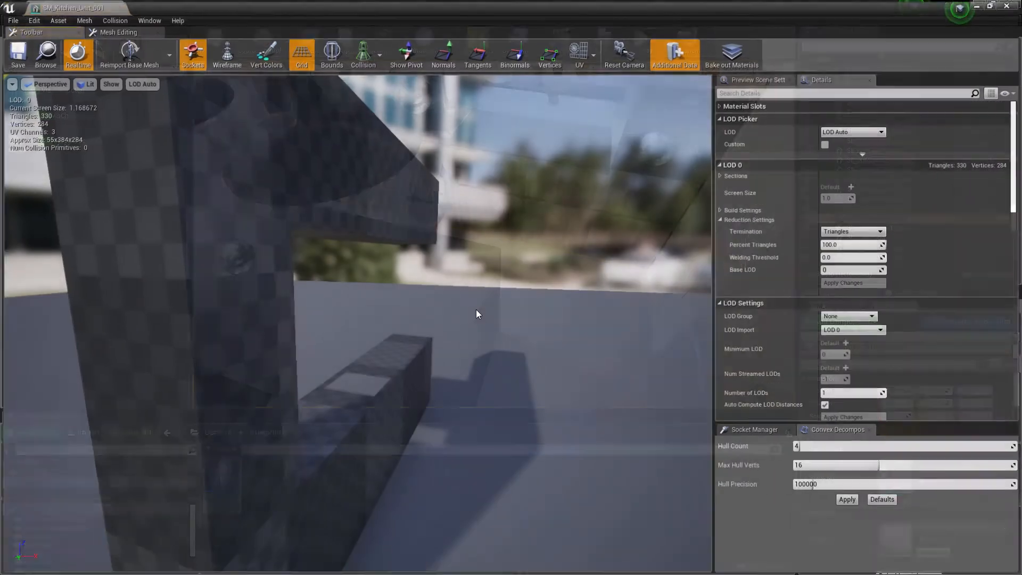
left_click(106, 21)
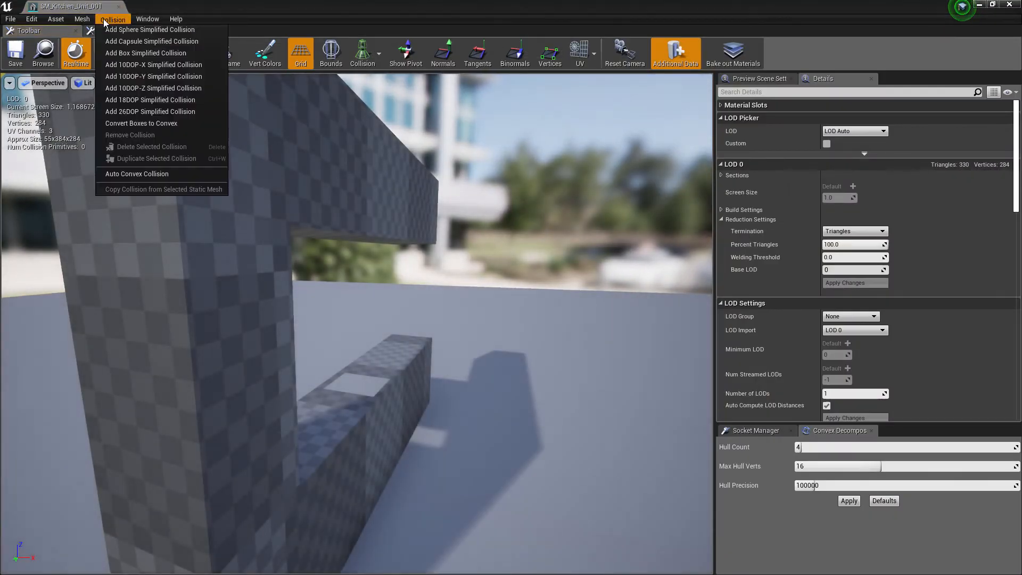
left_click(146, 53)
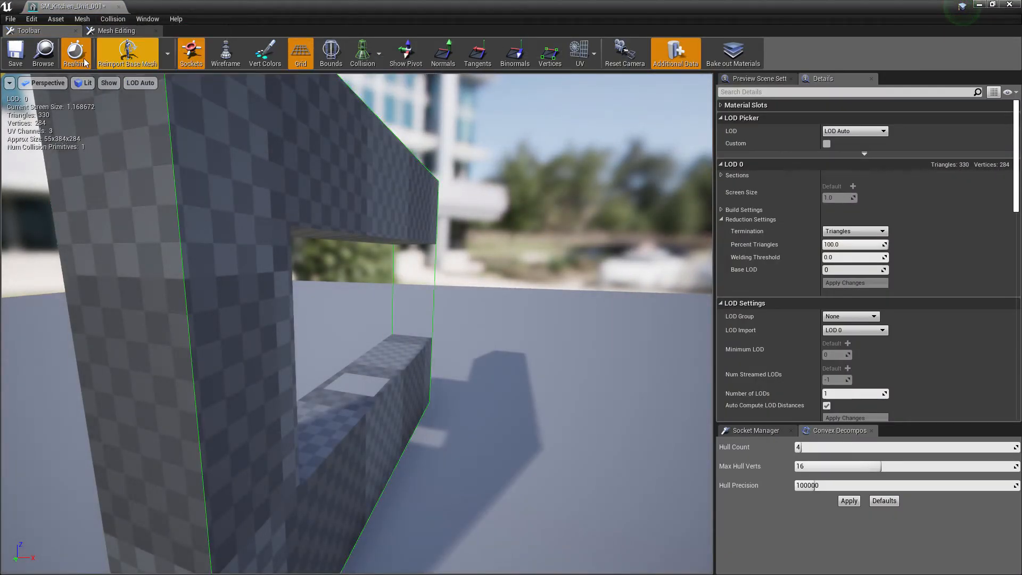
left_click(15, 53)
left_click(118, 7)
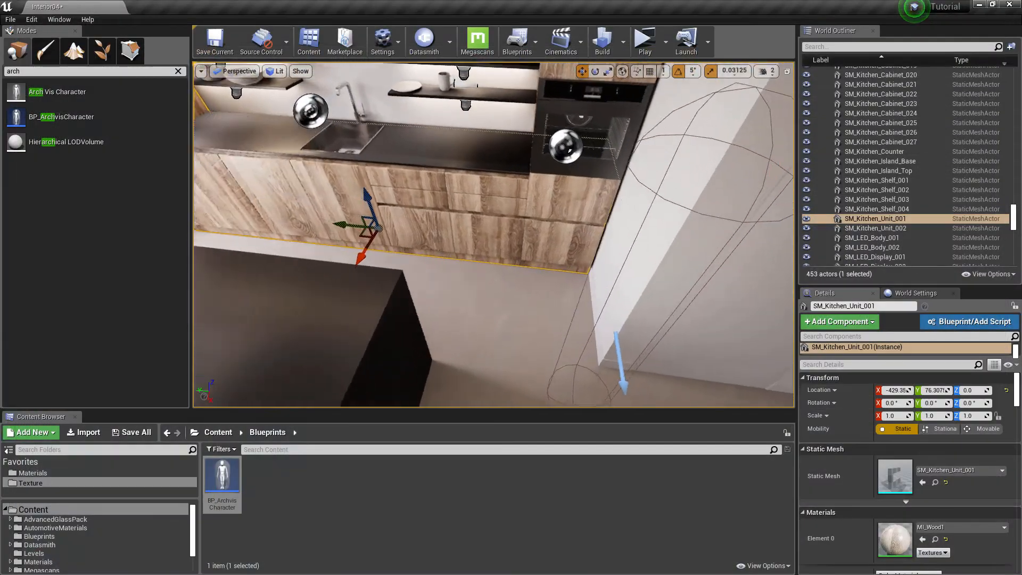
Examine the lower kitchen cabinet fronts and how they sit against the kitchen unit behind them.
key("w")
mouse_move(379, 299)
right_mouse_down()
mouse_move(380, 255)
mouse_move(380, 299)
right_mouse_up()
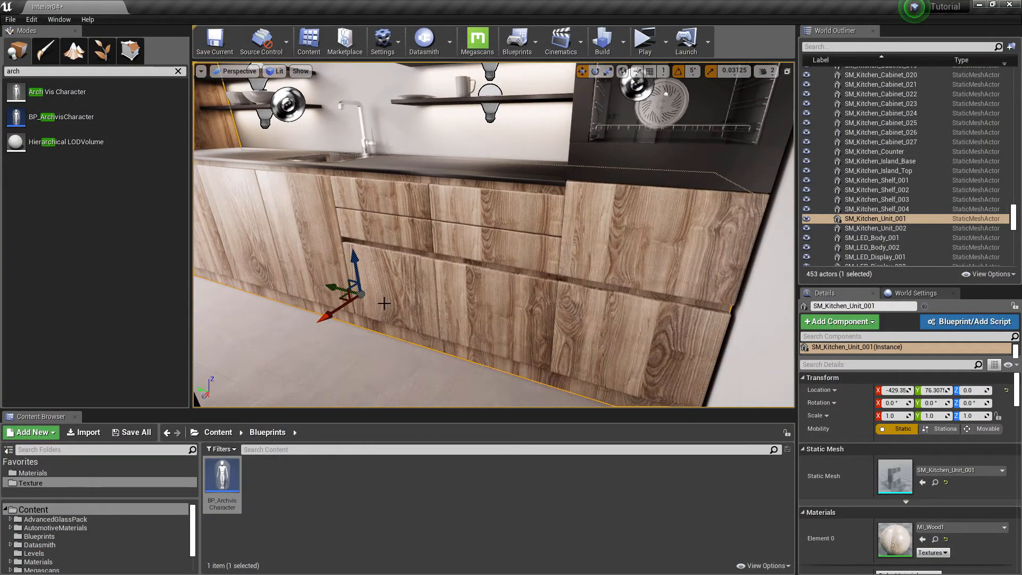
left_click(465, 294)
left_click(612, 314)
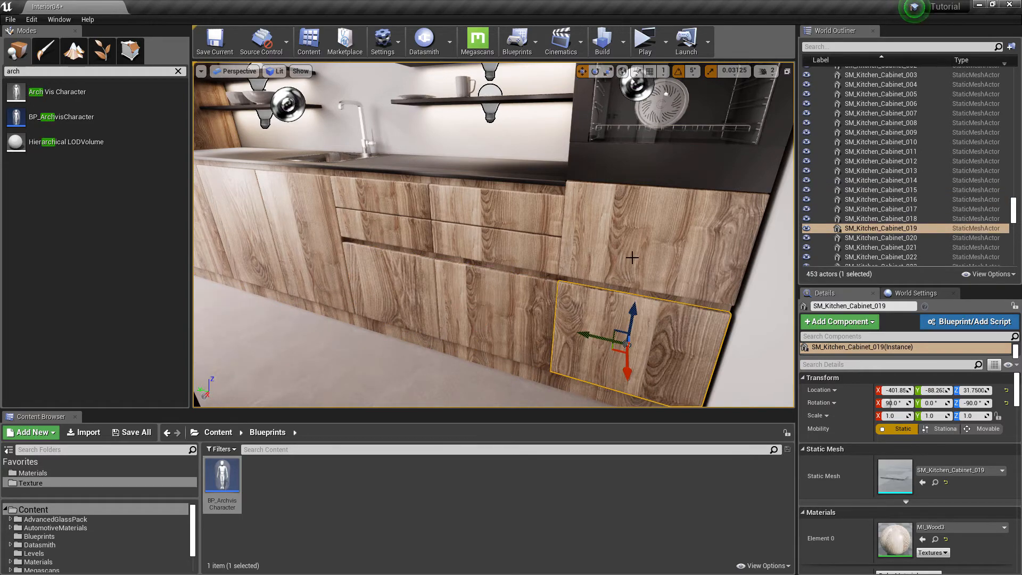
left_click(631, 257)
left_click(539, 259)
key("d")
right_click_drag(512, 274, 394, 266)
right_click_drag(608, 236, 609, 236)
key("d")
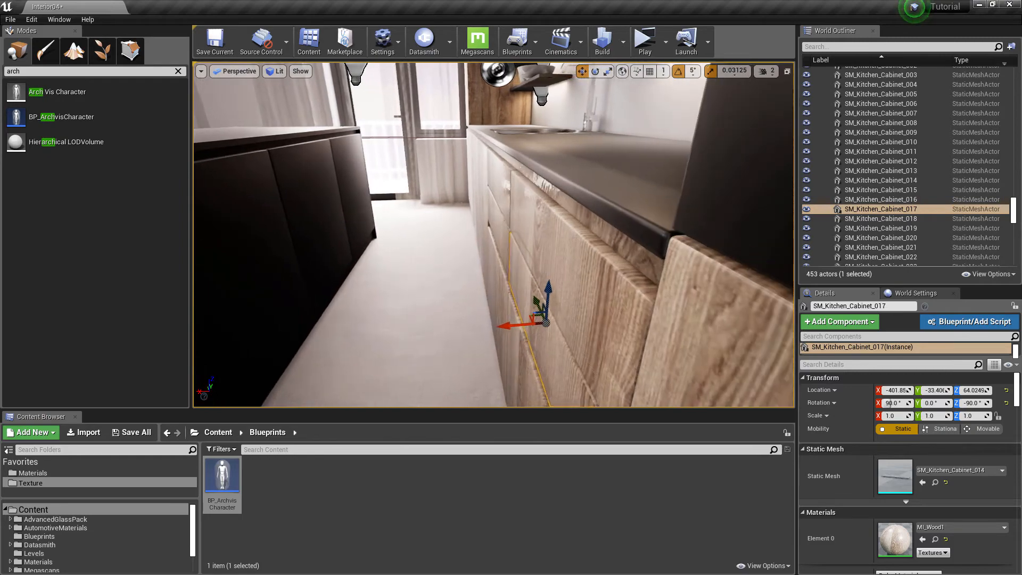
left_click(613, 249)
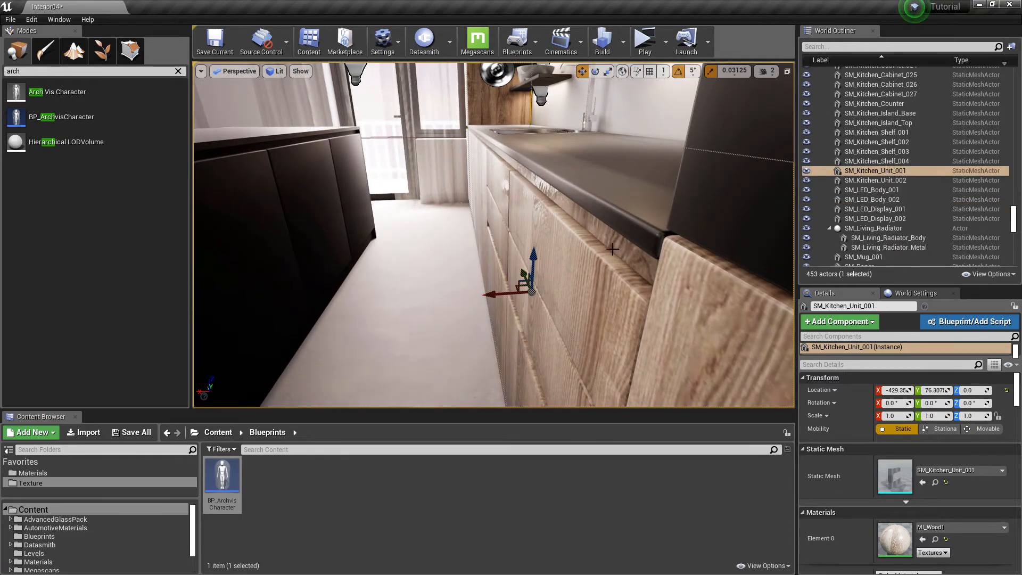
key("f")
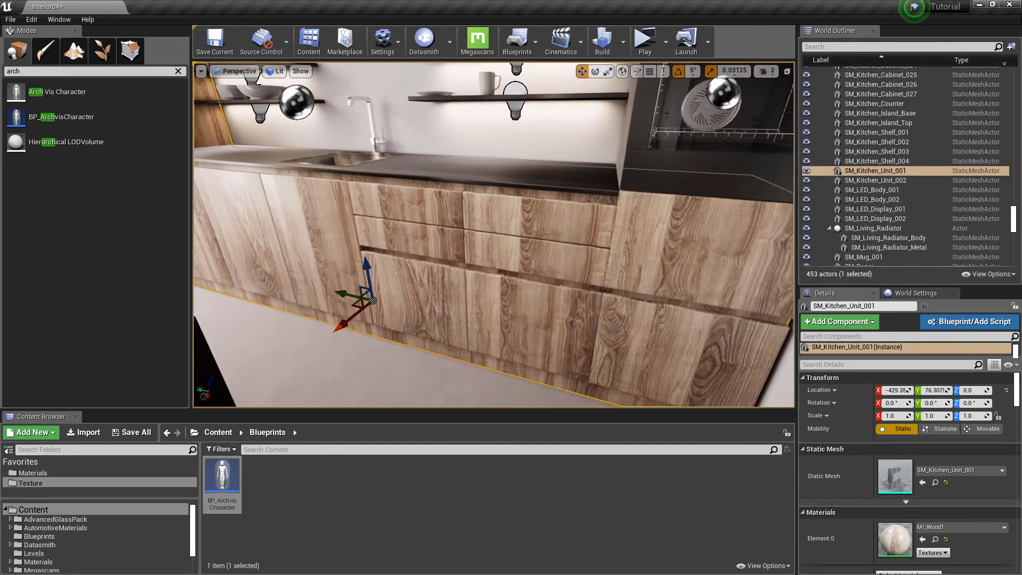
Check the upper, side and lower kitchen cabinet fronts one by one, along with the main unit body they cover.
key("s")
right_click_drag(485, 360, 383, 223)
left_click(581, 113)
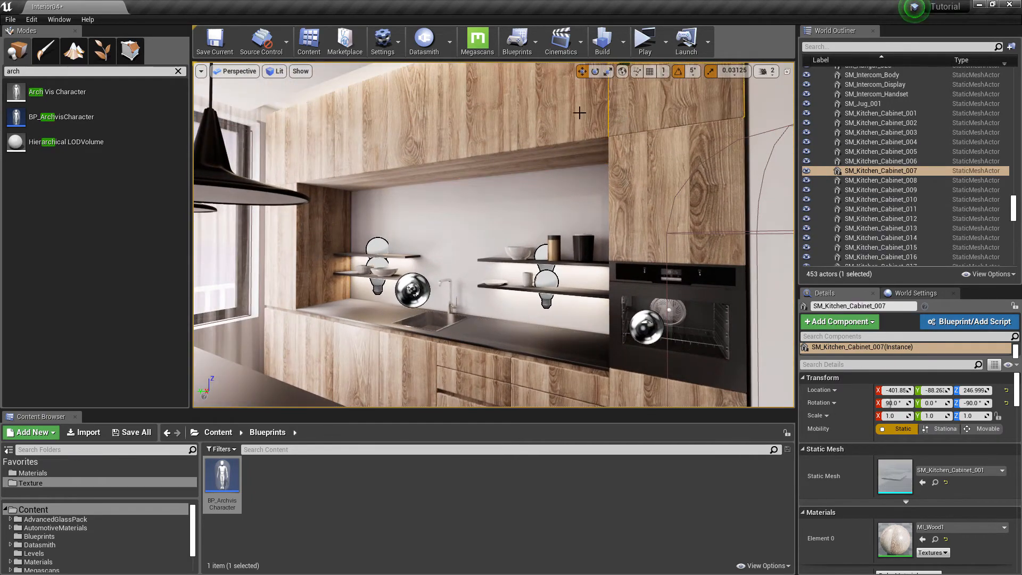
left_click(463, 134)
left_click(418, 140)
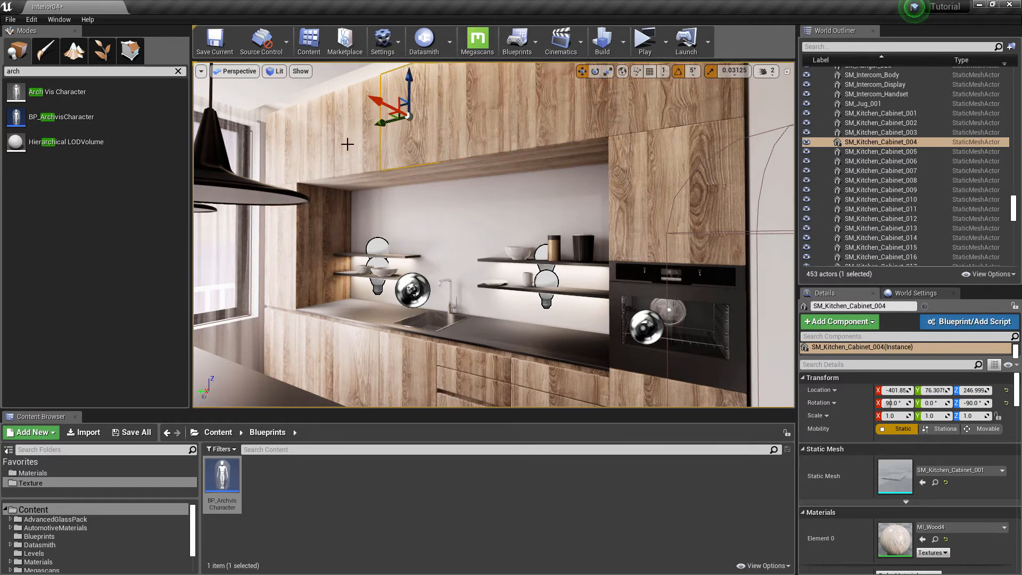
left_click(348, 144)
left_click(314, 145)
left_click(288, 165)
left_click(290, 232)
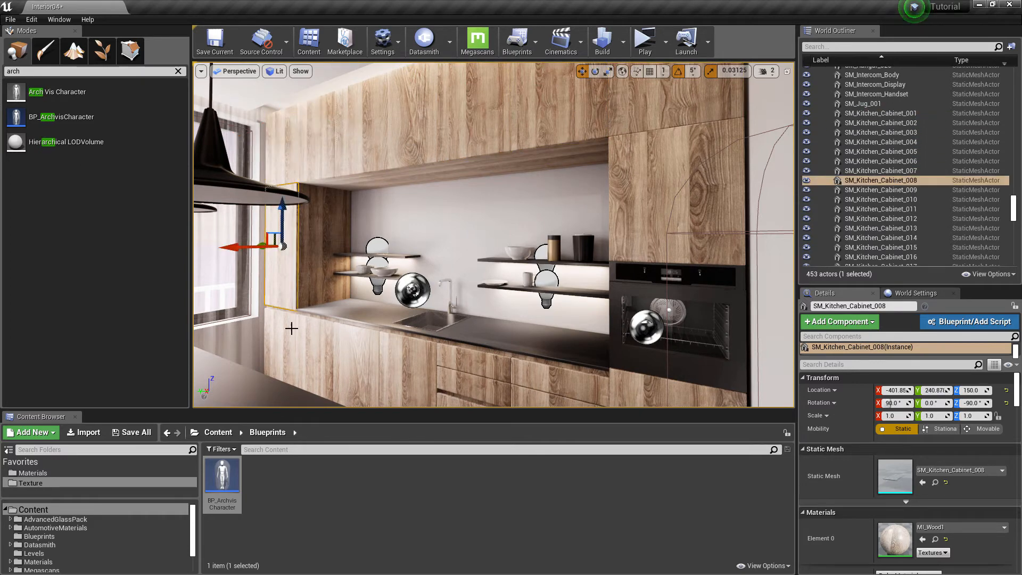
left_click(297, 334)
left_click(322, 346)
left_click(358, 353)
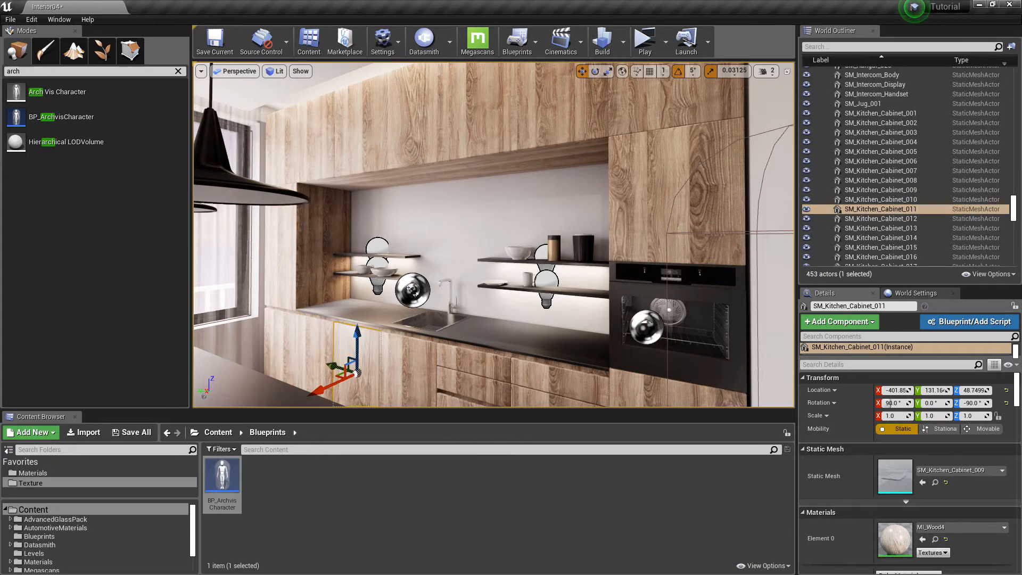
left_click(405, 362)
left_click(457, 358)
left_click(457, 382)
right_click_drag(456, 305, 509, 375)
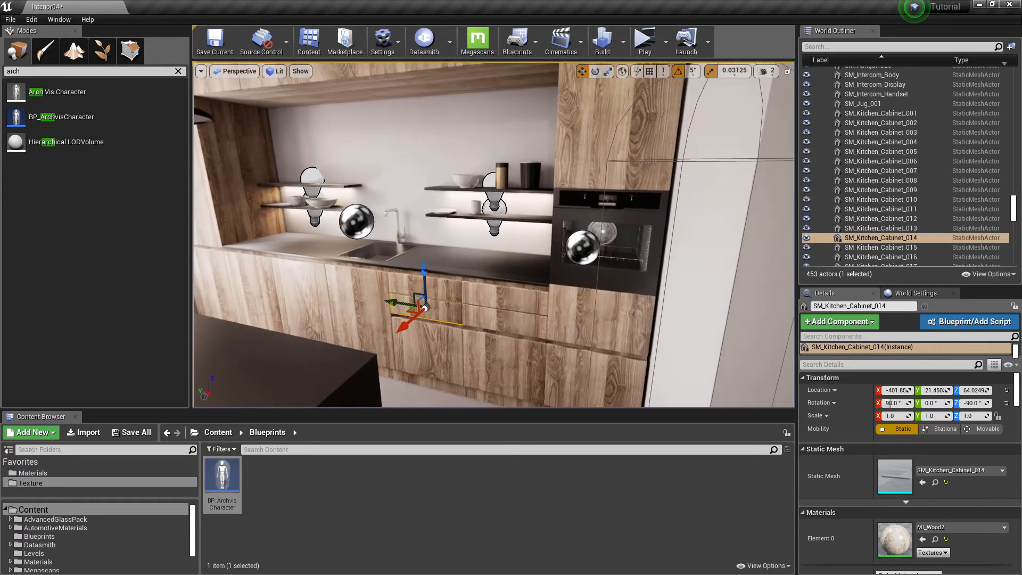
left_click(490, 305)
left_click(494, 320)
mouse_move(549, 288)
right_mouse_down()
mouse_move(394, 290)
mouse_move(549, 288)
right_mouse_up()
left_click(600, 151)
right_click_drag(600, 151, 745, 155)
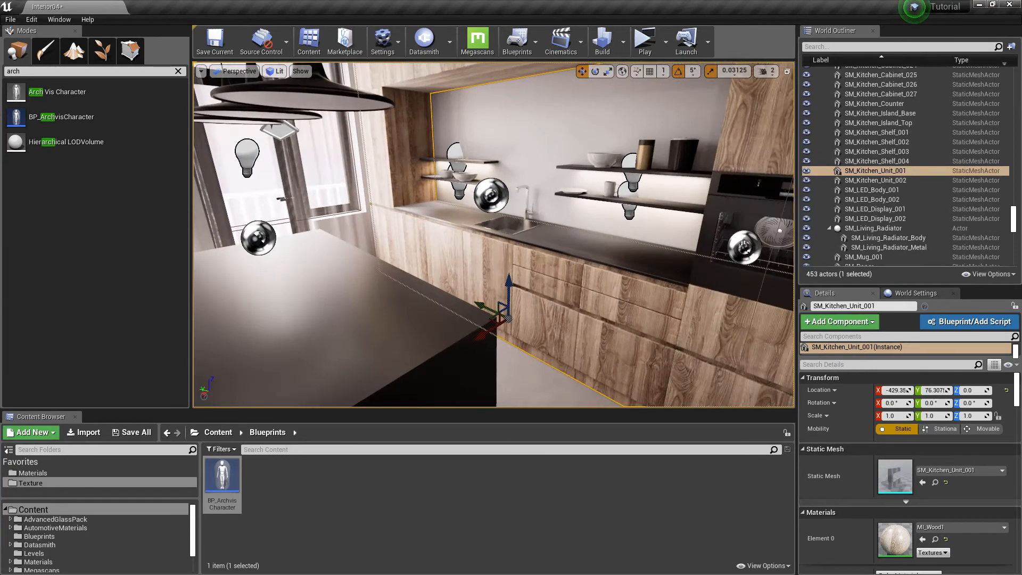
Add a box simplified collision to the living room sofa's static mesh, SM_Sofa_001, then save and close it.
right_click_drag(521, 277, 467, 287)
left_click(467, 286)
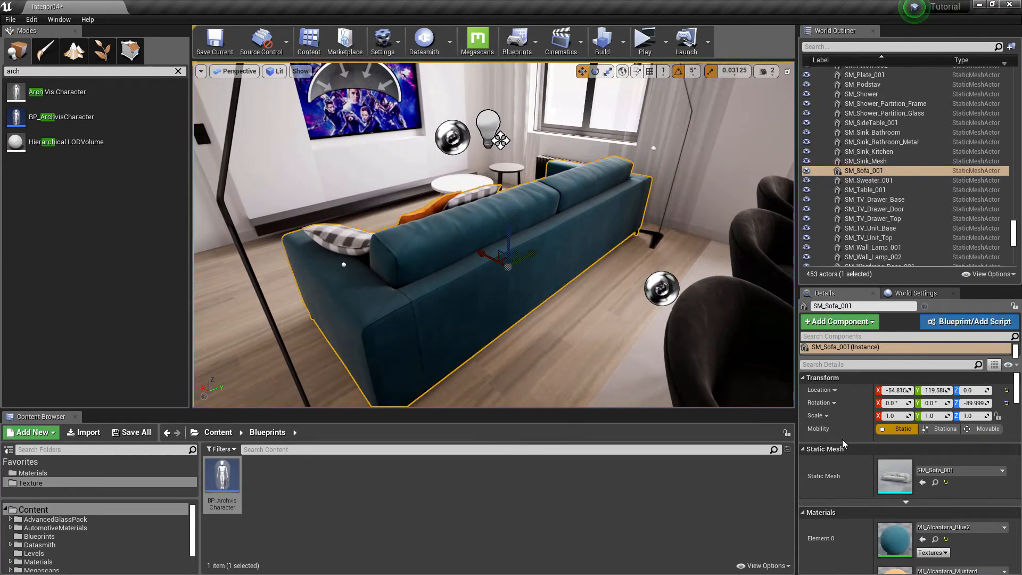
double_click(895, 477)
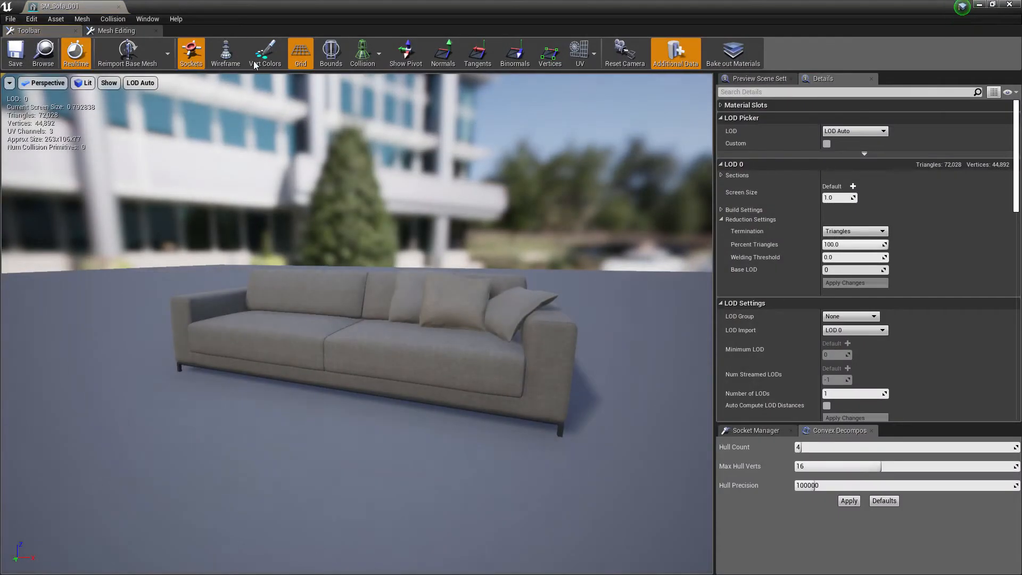
left_click(113, 19)
left_click(155, 48)
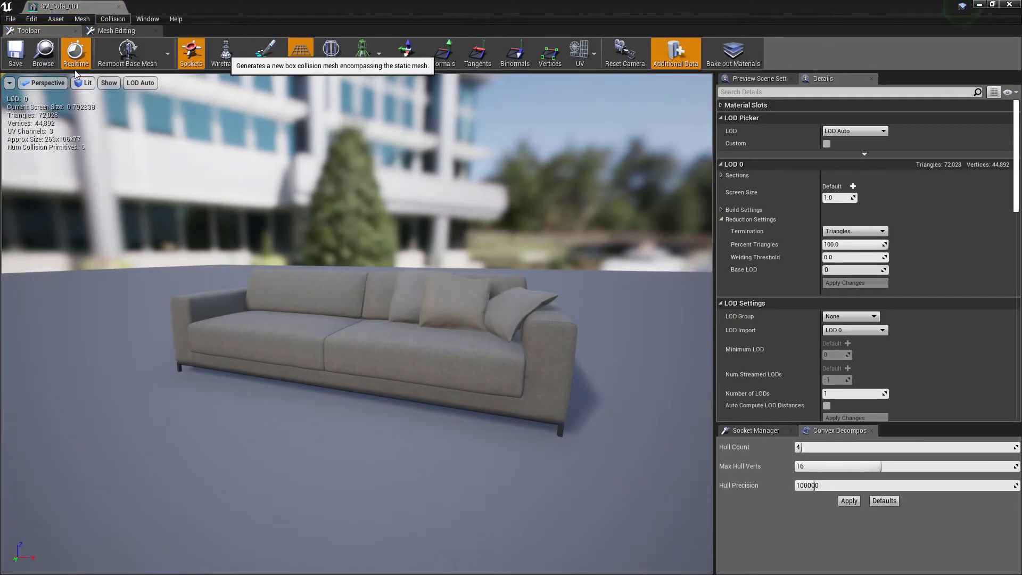
left_click(16, 53)
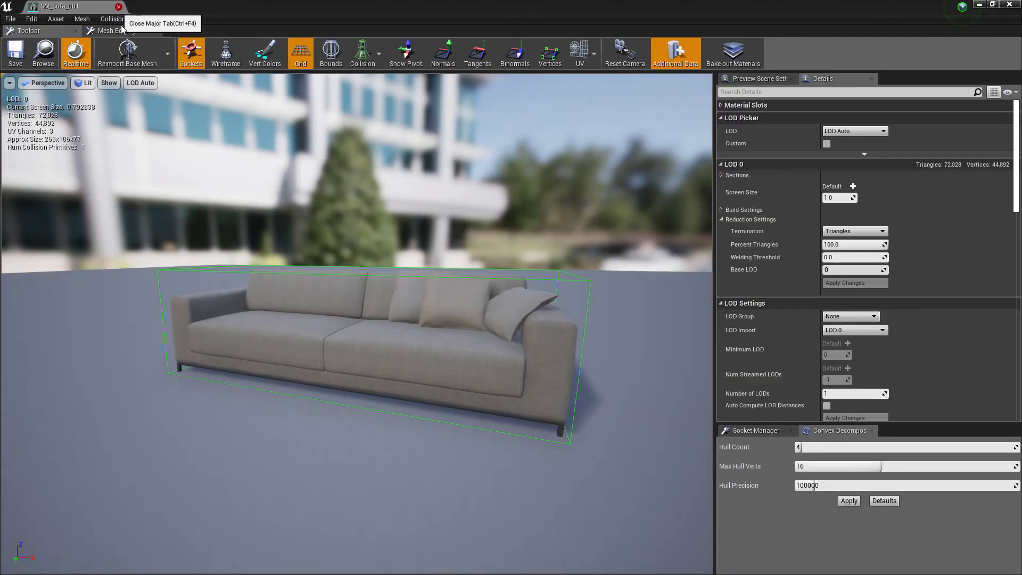
left_click(118, 7)
Open the static mesh of the round white coffee table, SM_Coffee_Table_001, for editing.
mouse_move(493, 234)
right_mouse_down()
mouse_move(373, 213)
mouse_move(399, 207)
mouse_move(526, 240)
mouse_move(511, 234)
right_mouse_up()
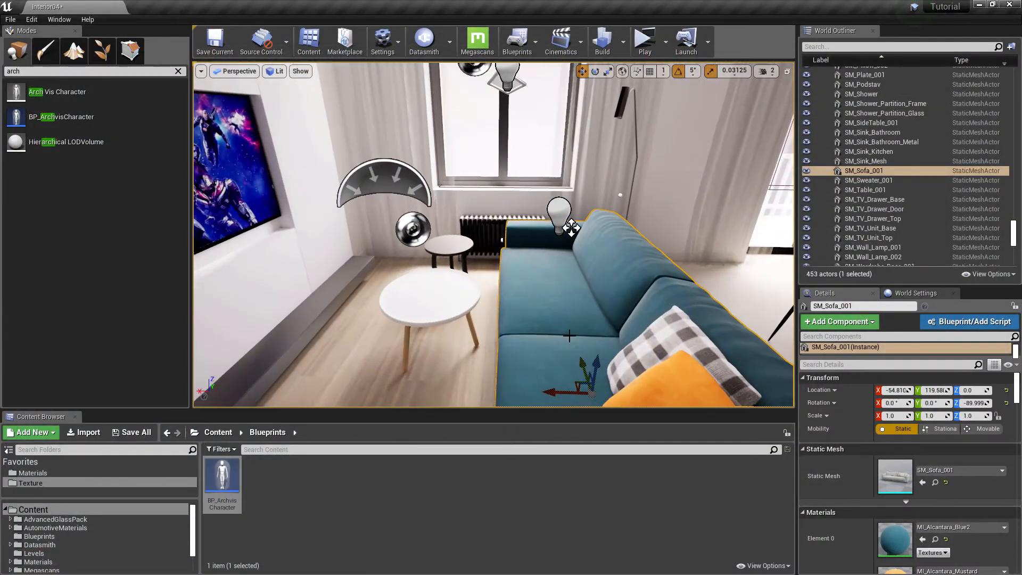
left_click(418, 303)
double_click(894, 476)
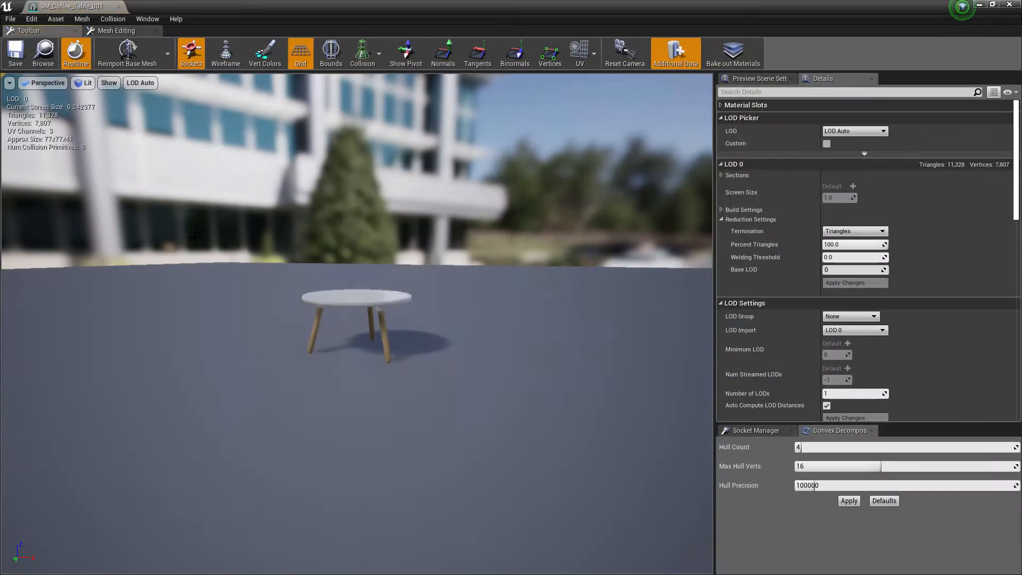
Try a box simplified collision on the coffee table mesh, compare it with the round tabletop from above, and remove it.
left_click(112, 19)
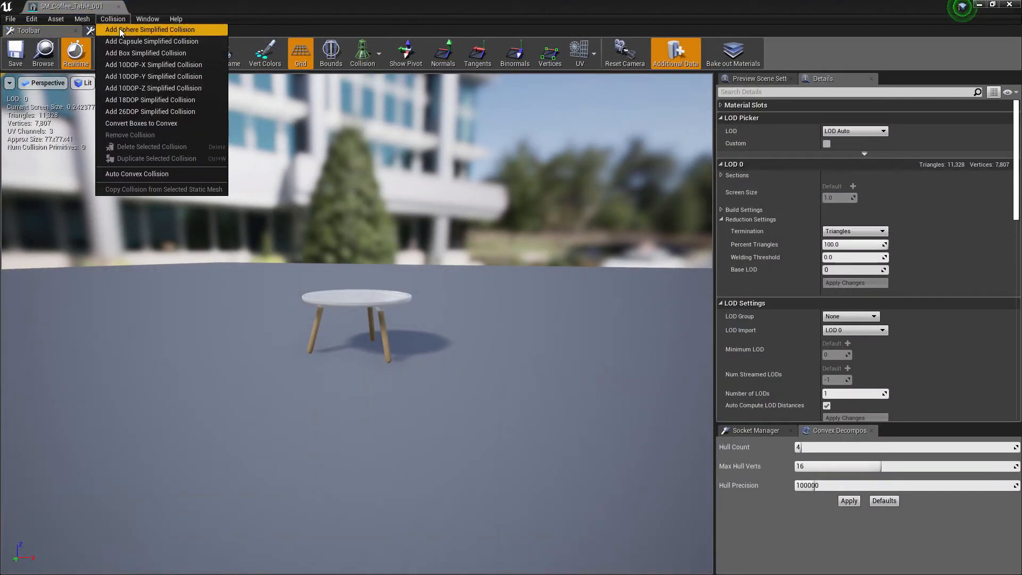
left_click(126, 53)
right_click_drag(356, 319, 346, 470)
key("w")
right_click_drag(128, 144, 128, 144)
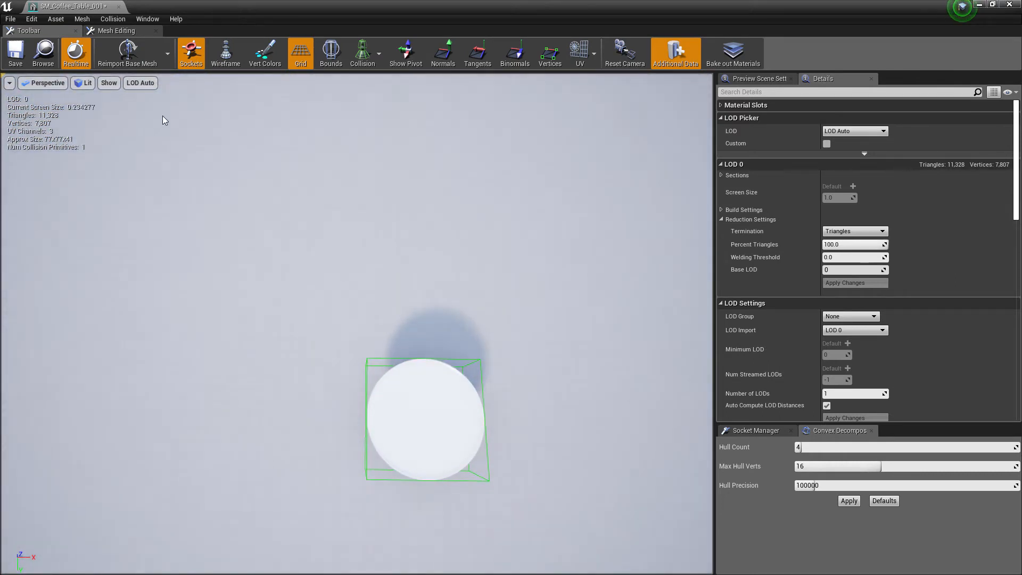
key("Right")
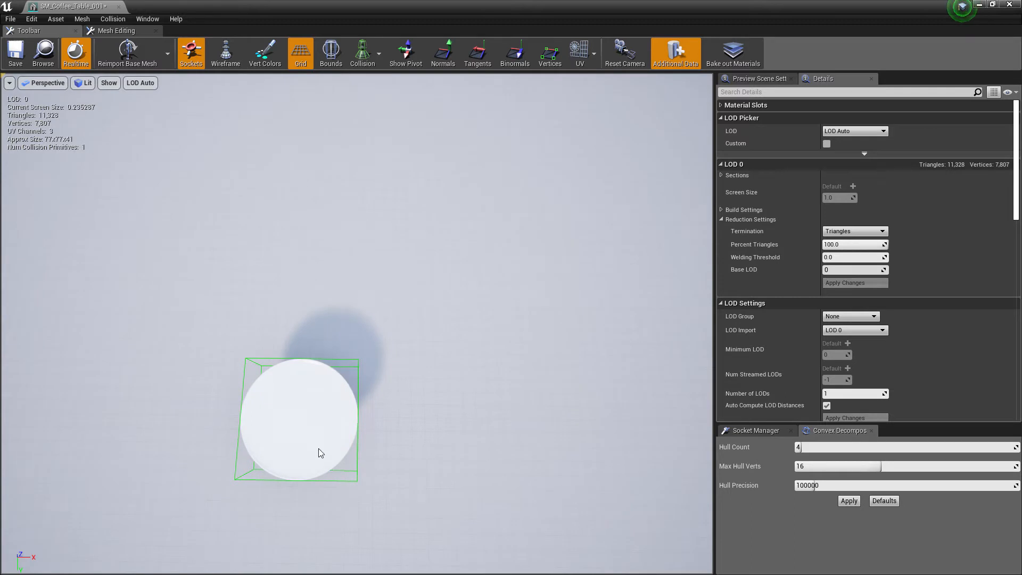
key("Left")
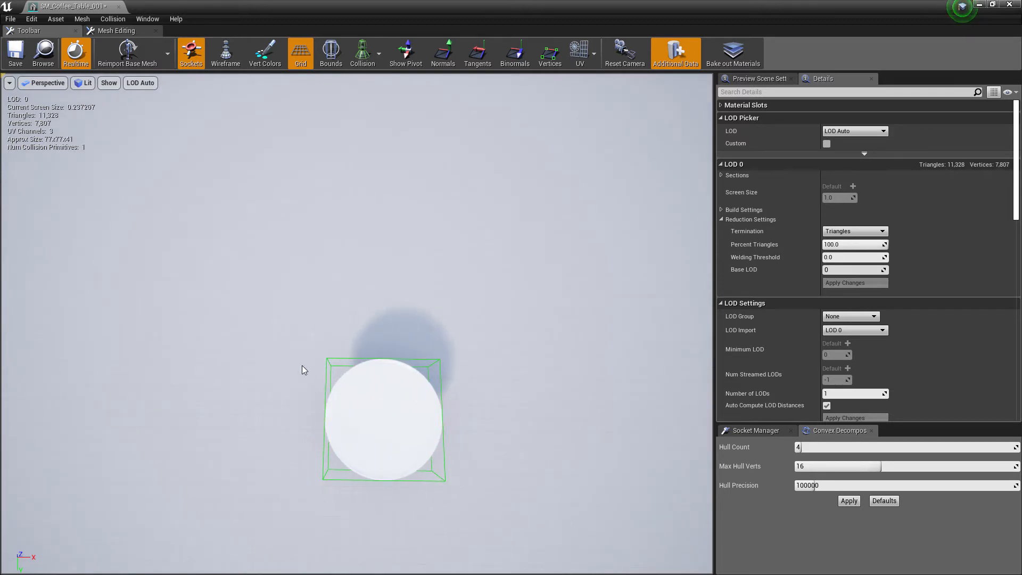
left_click(112, 20)
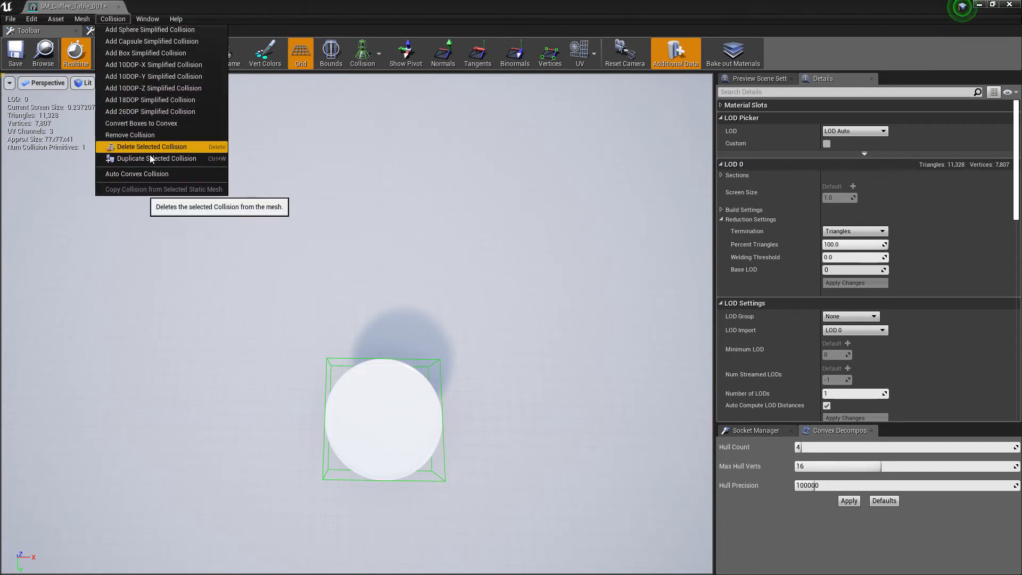
left_click(143, 134)
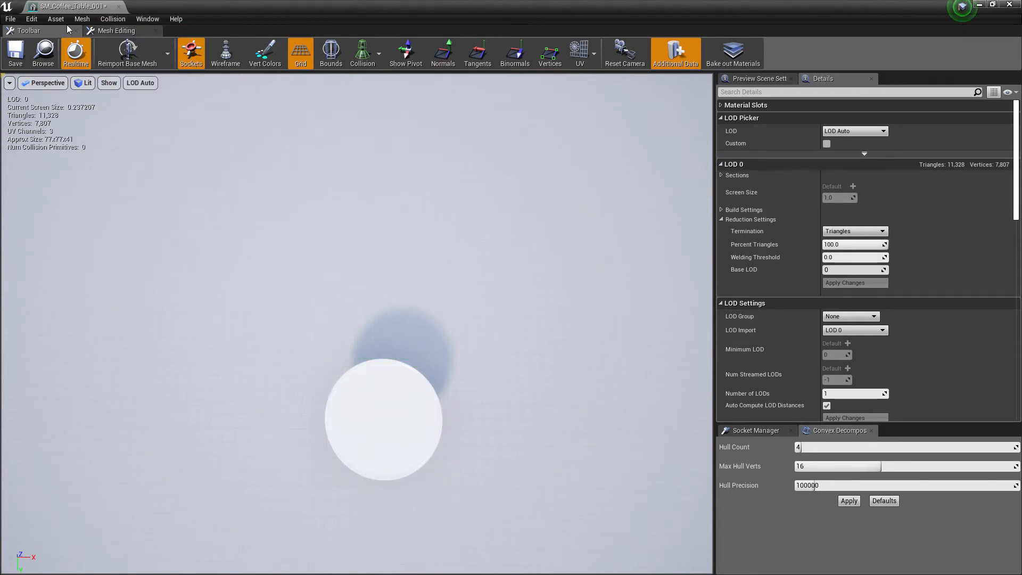
Add a capsule simplified collision to the coffee table mesh, then save and close it.
left_click(106, 21)
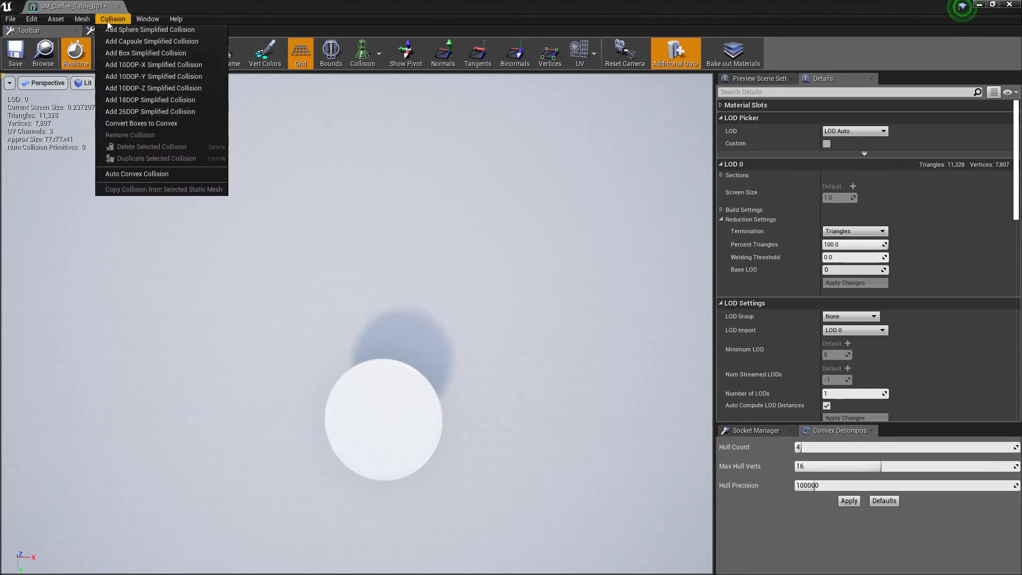
left_click(131, 41)
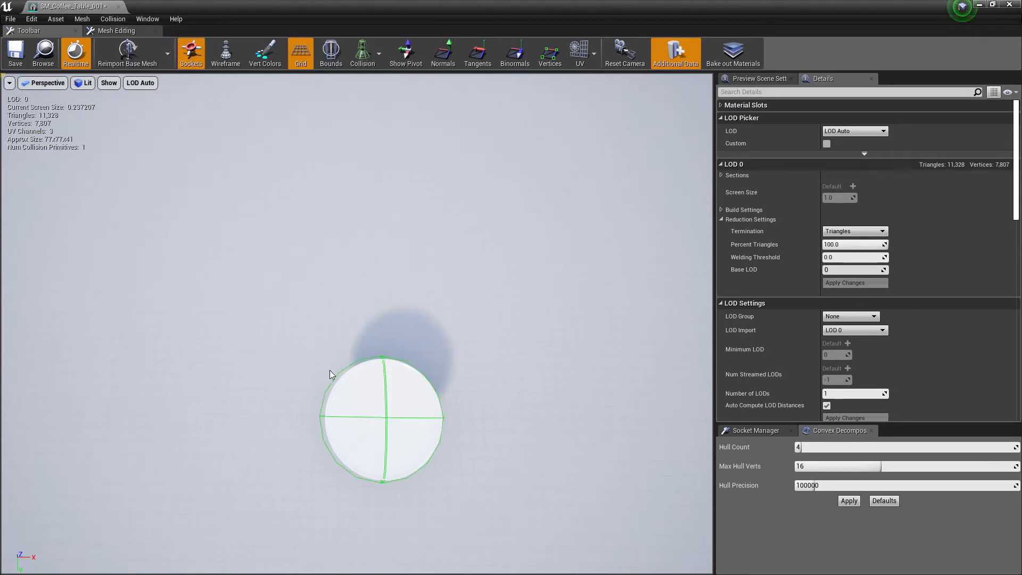
right_click_drag(391, 444, 37, 173)
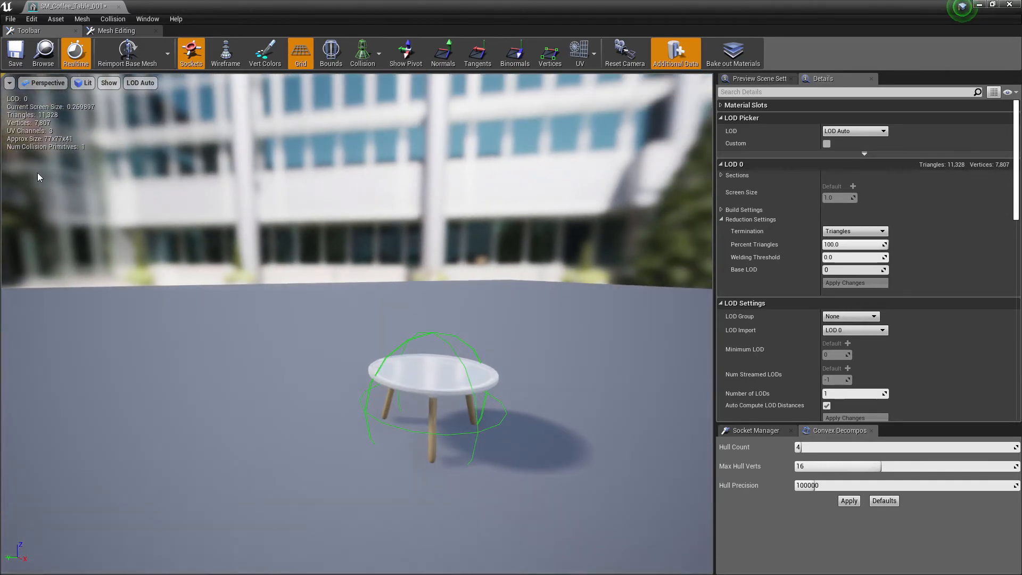
left_click(19, 66)
left_click(118, 7)
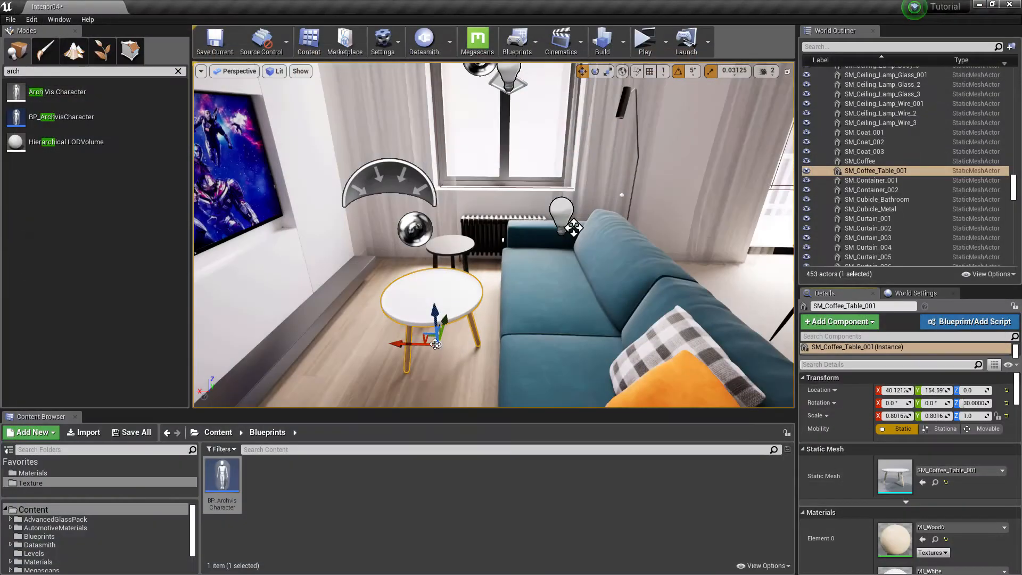
Add a box simplified collision to the bed frame's static mesh, SM_Bed_Base, then save and close it.
right_click_drag(642, 252, 479, 298)
left_click(496, 389)
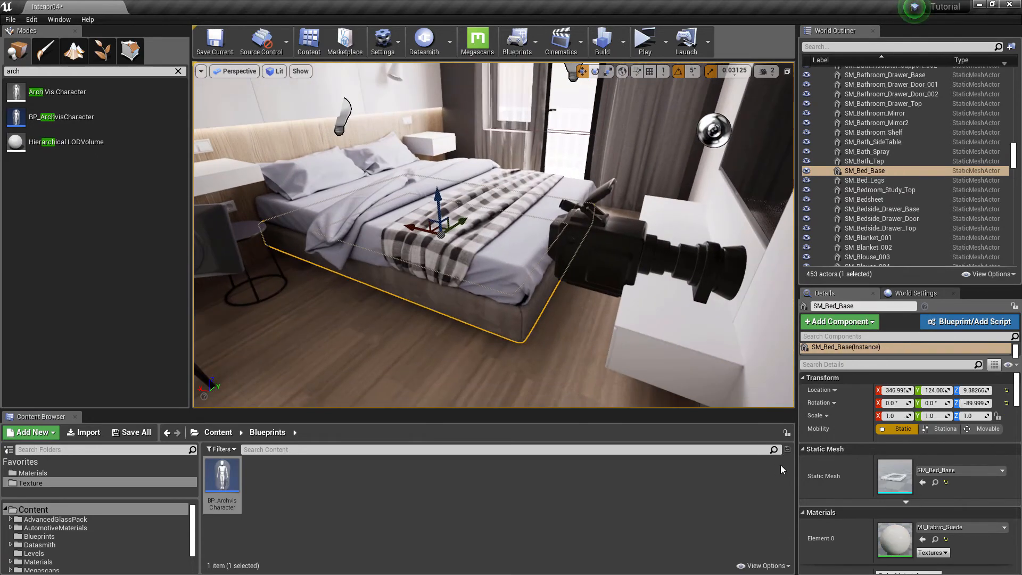
double_click(895, 476)
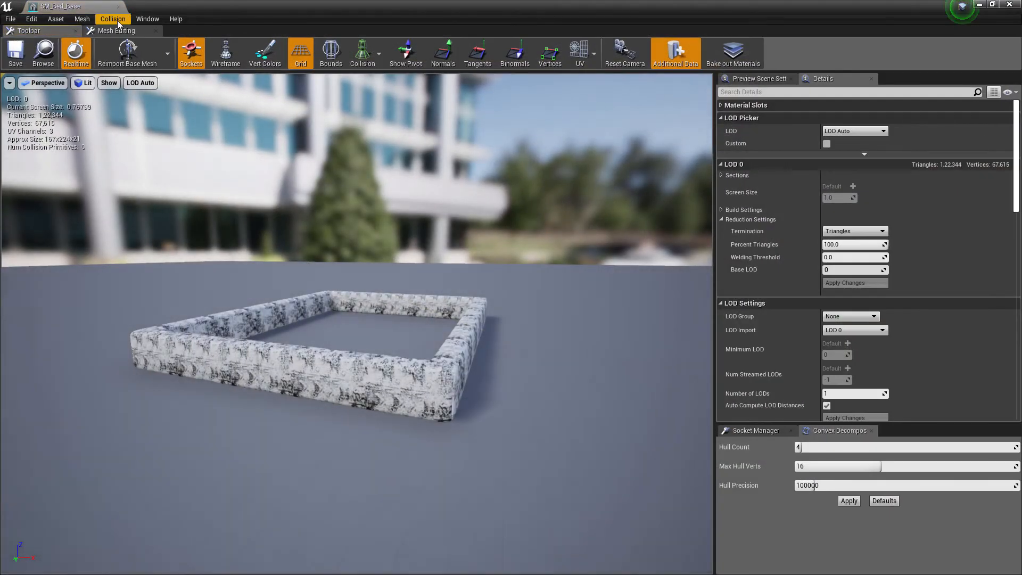
left_click(117, 21)
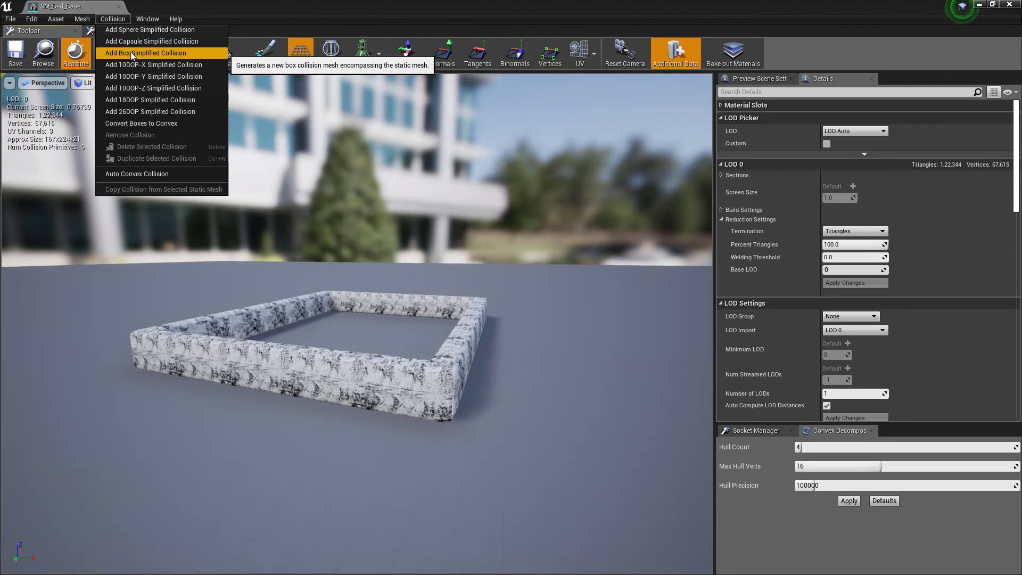
left_click(130, 52)
left_click(24, 62)
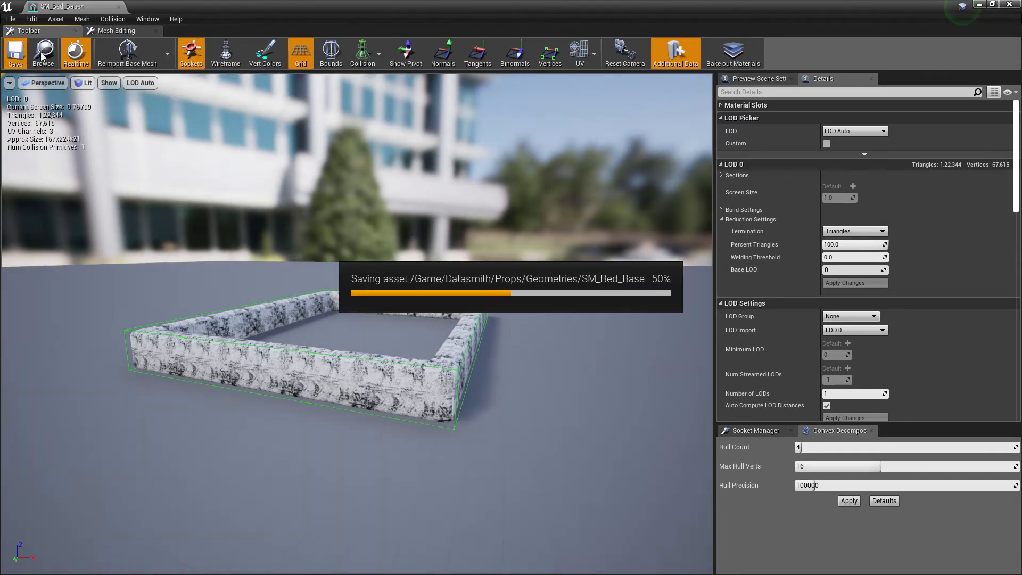
left_click(119, 6)
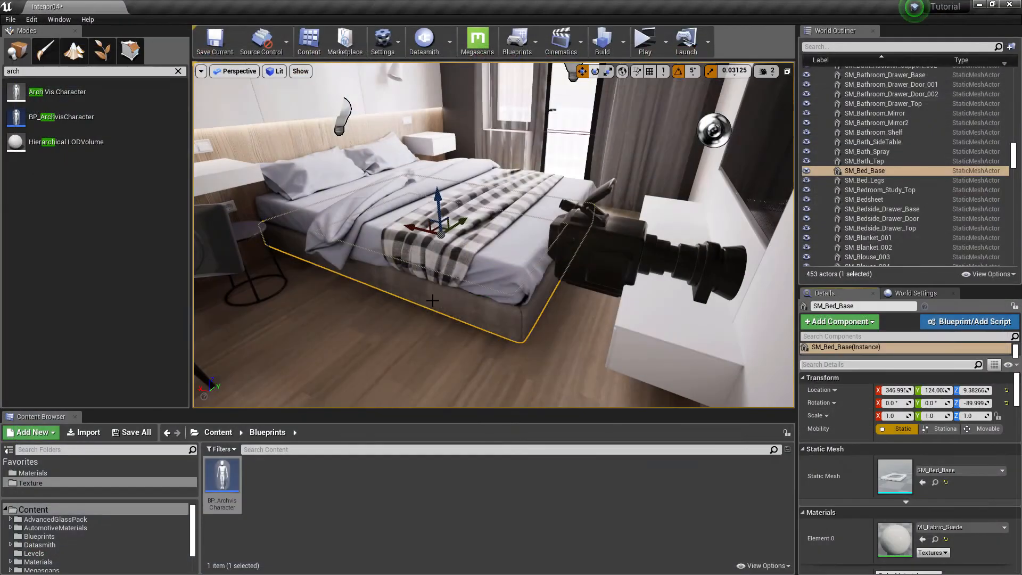
Play the level and walk the character around the kitchen island to test its collision from several sides.
left_click(652, 52)
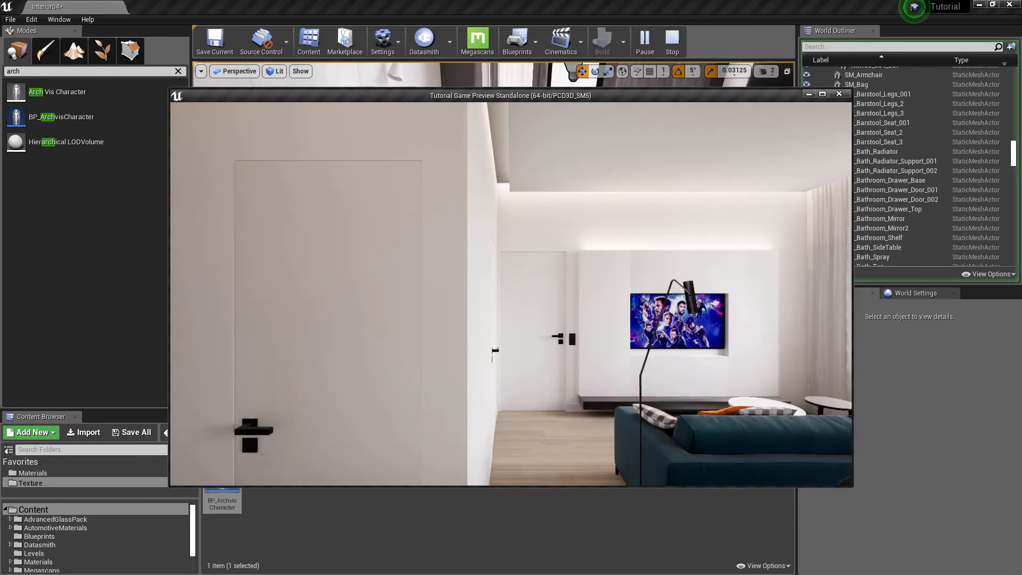
key("w")
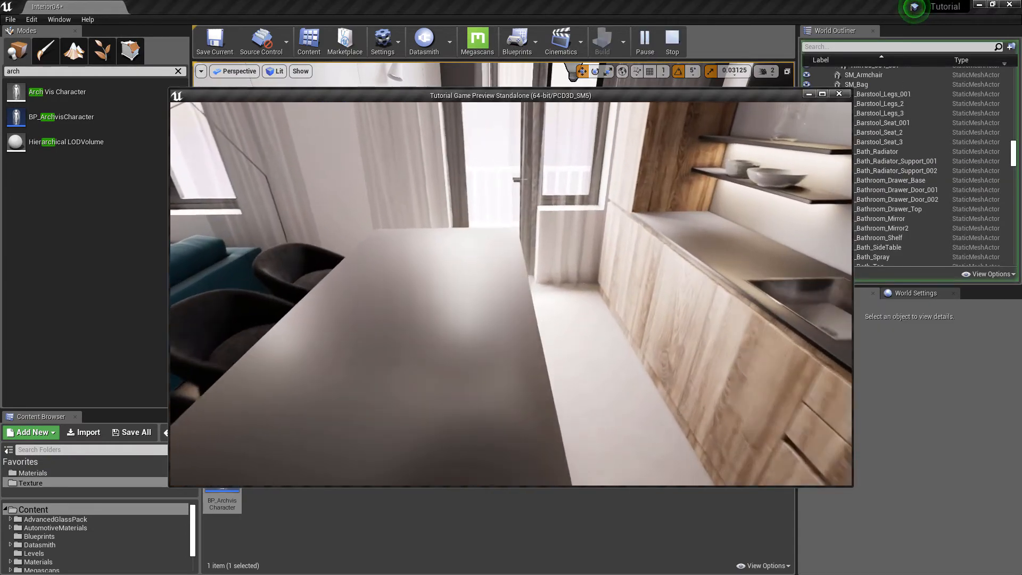
key("a")
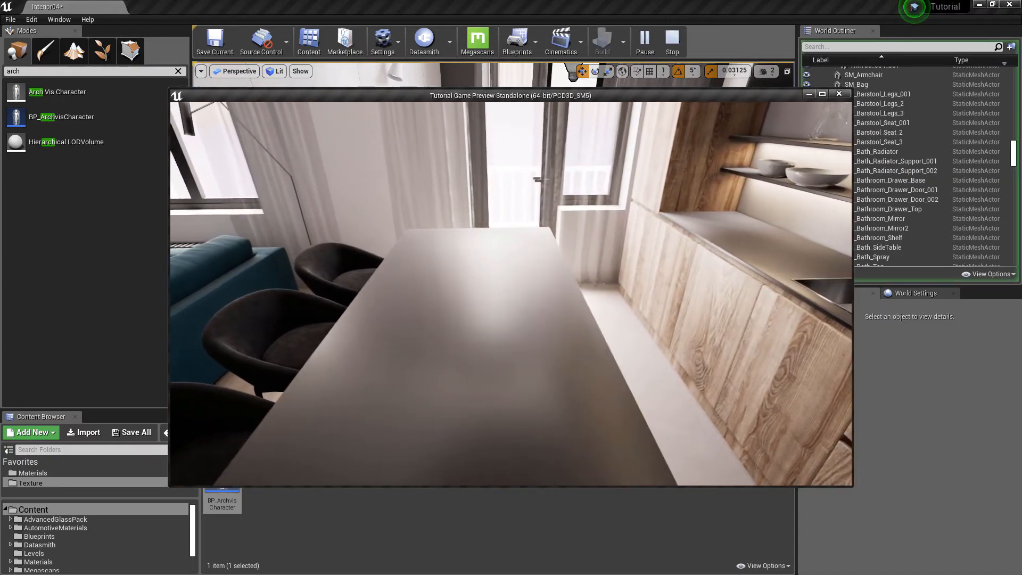
key("a")
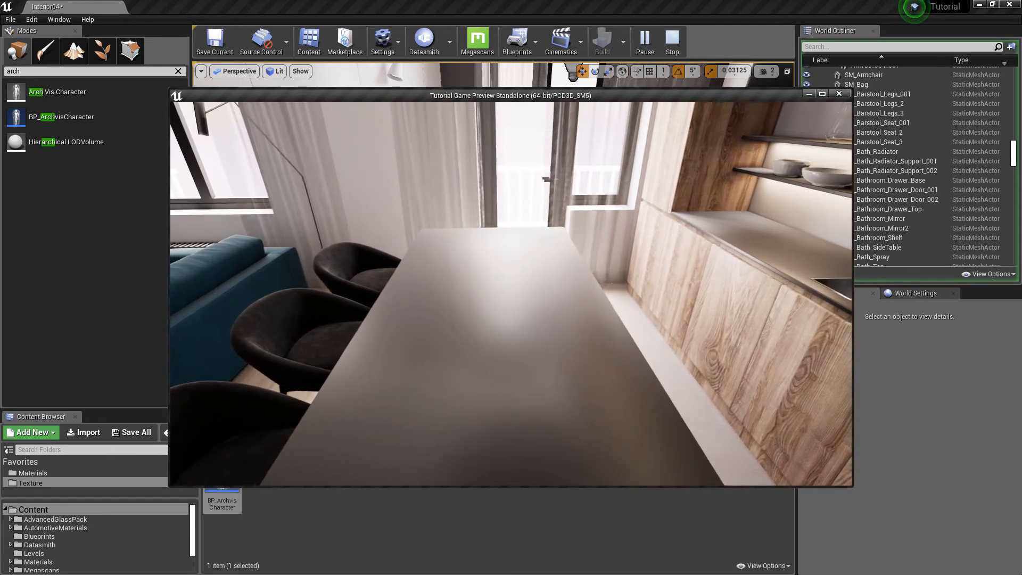
key("d")
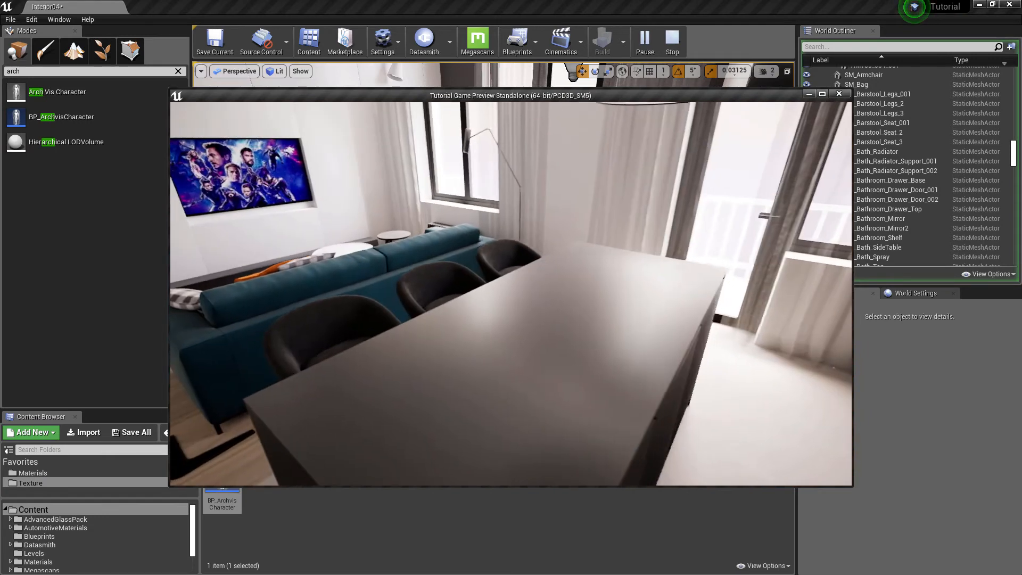
key("d")
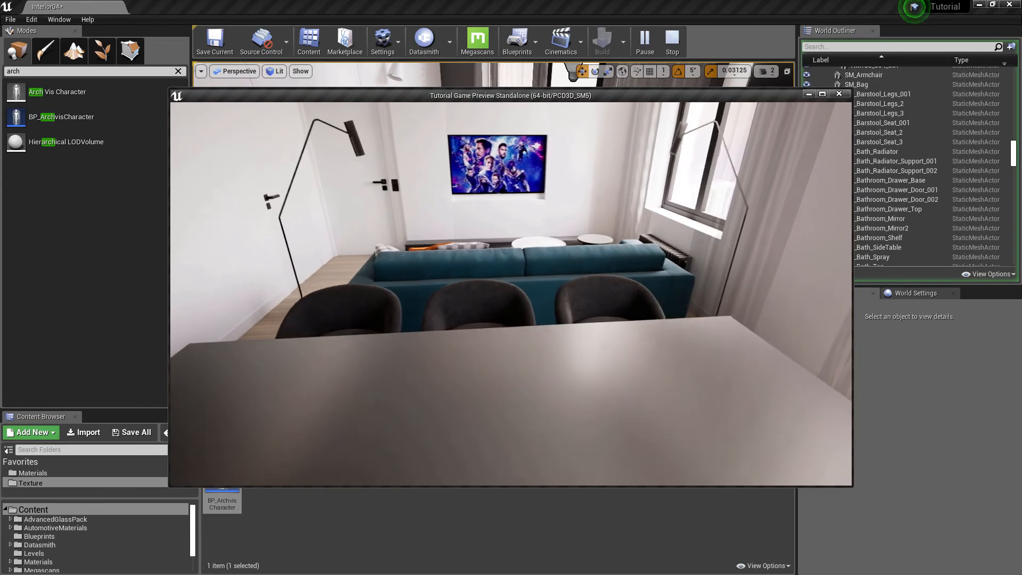
key("s")
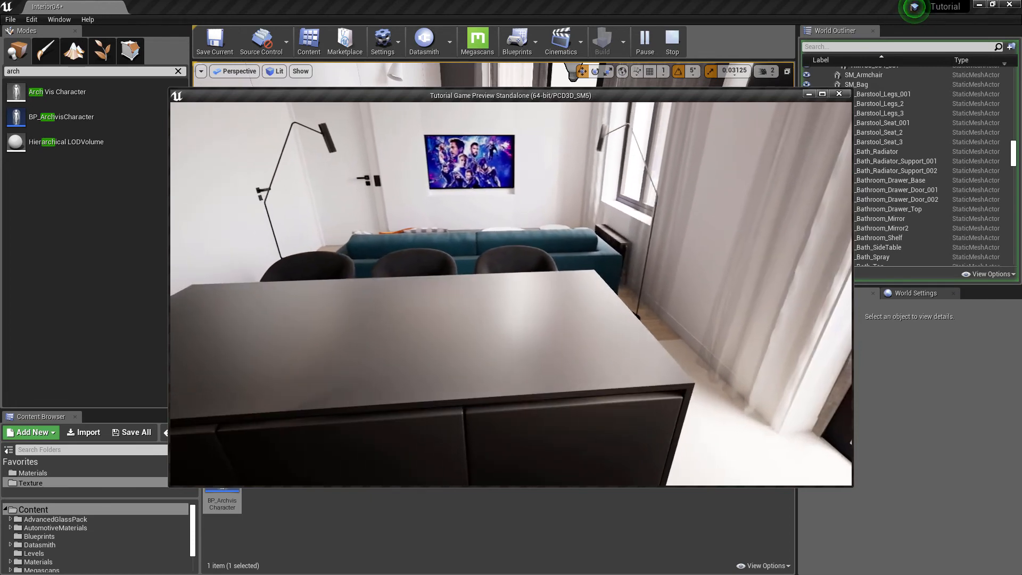
key("a")
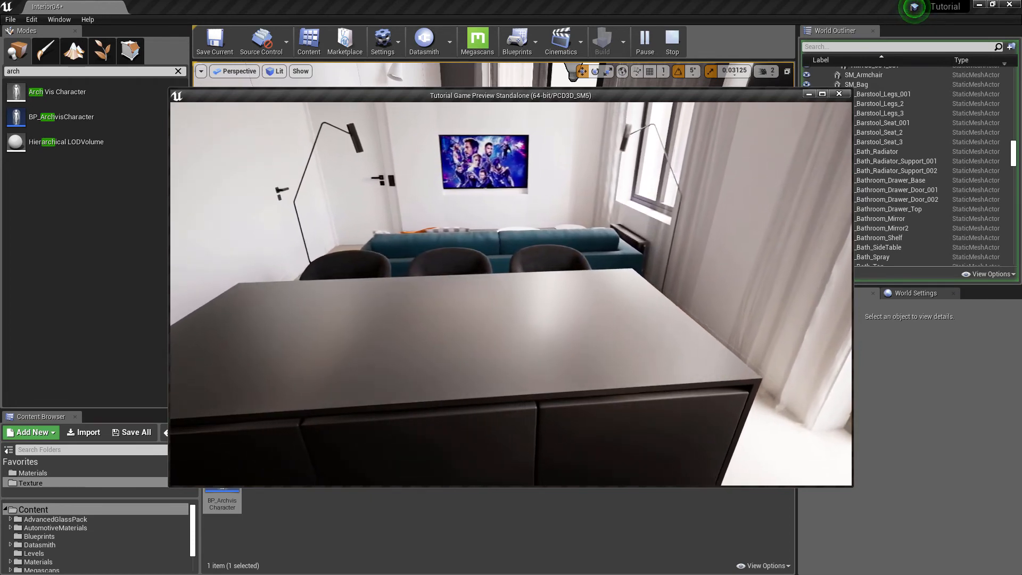
Walk through the living room to test the collision of the sofa and the coffee table.
key("w")
key("d")
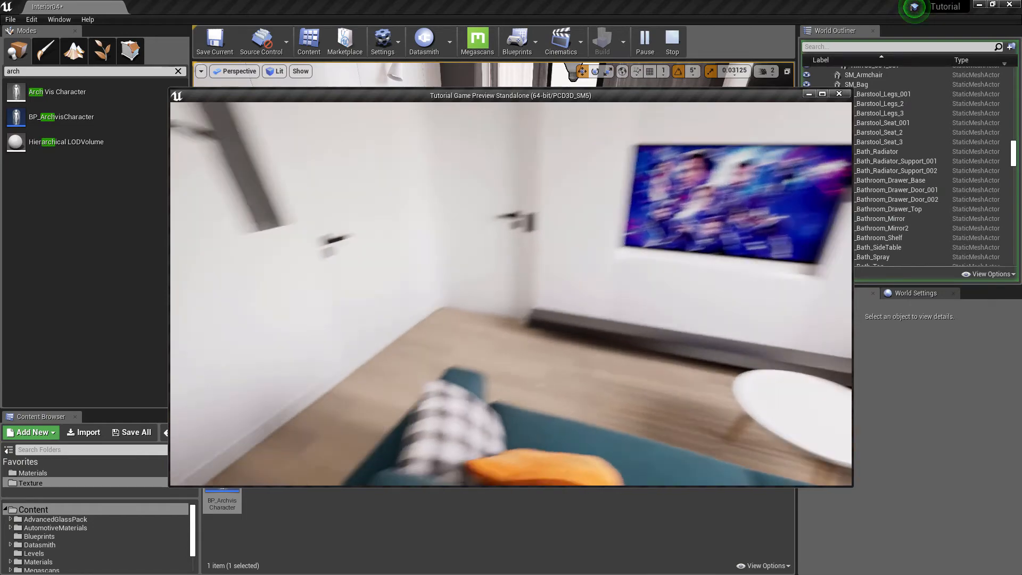
key("a")
key("w")
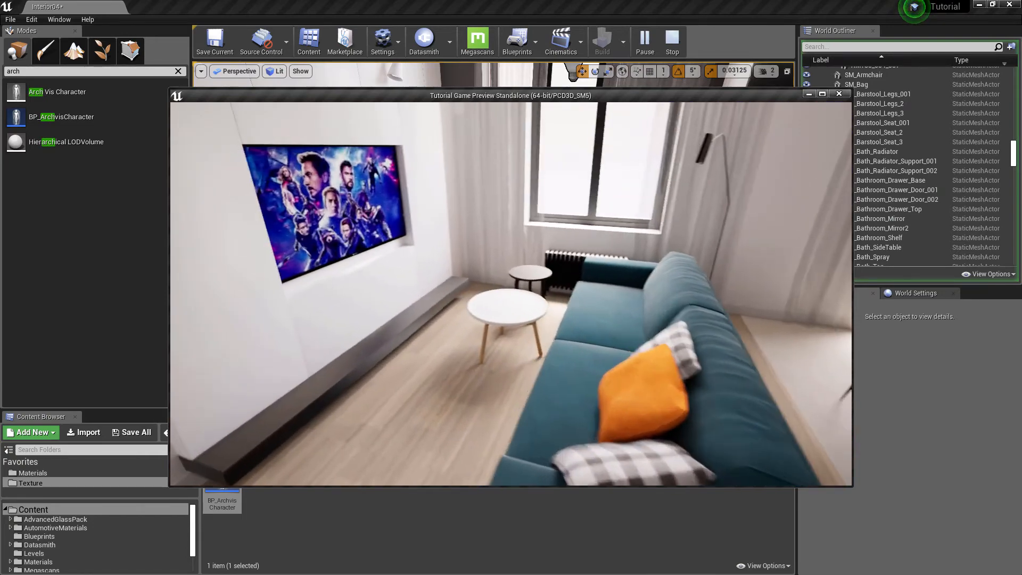
key("w")
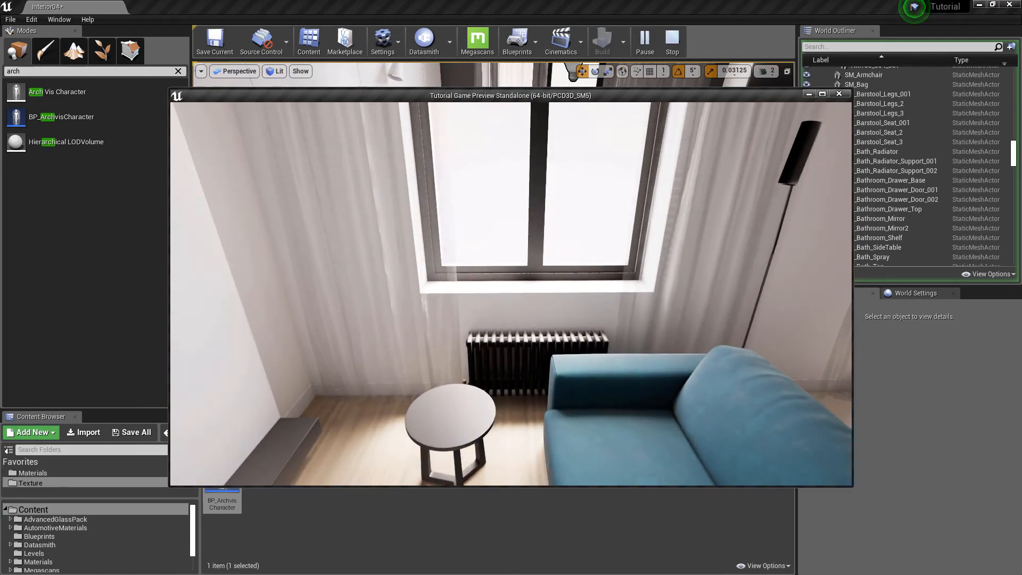
Walk the character into the bedroom to test the bed's collision, then end the play session.
key("w")
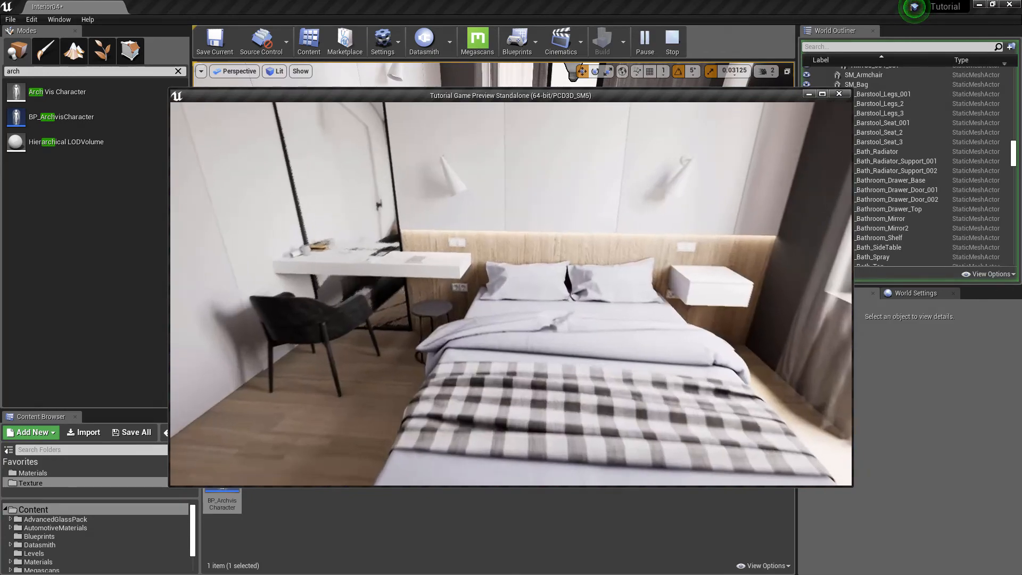
key("w")
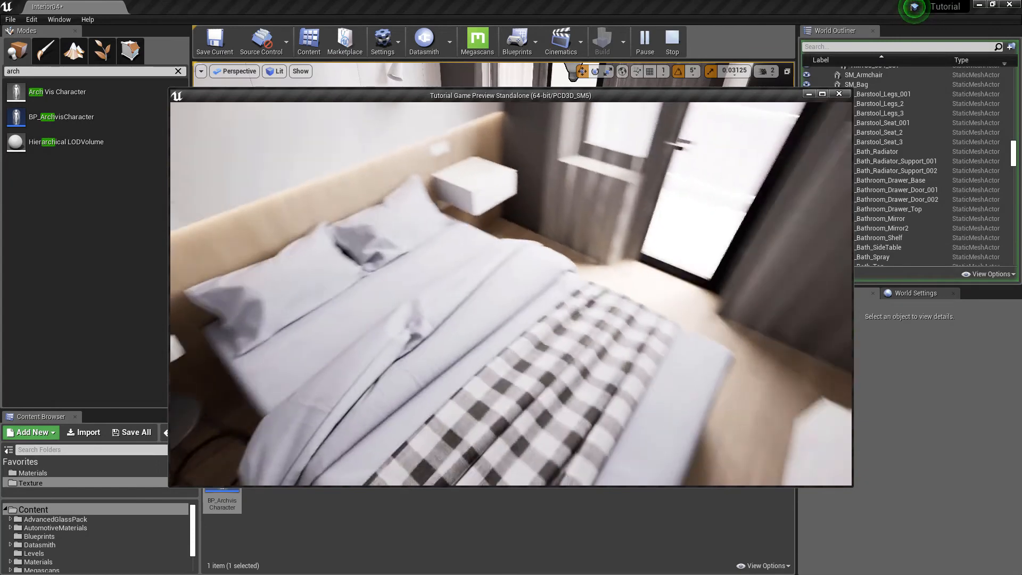
key("w")
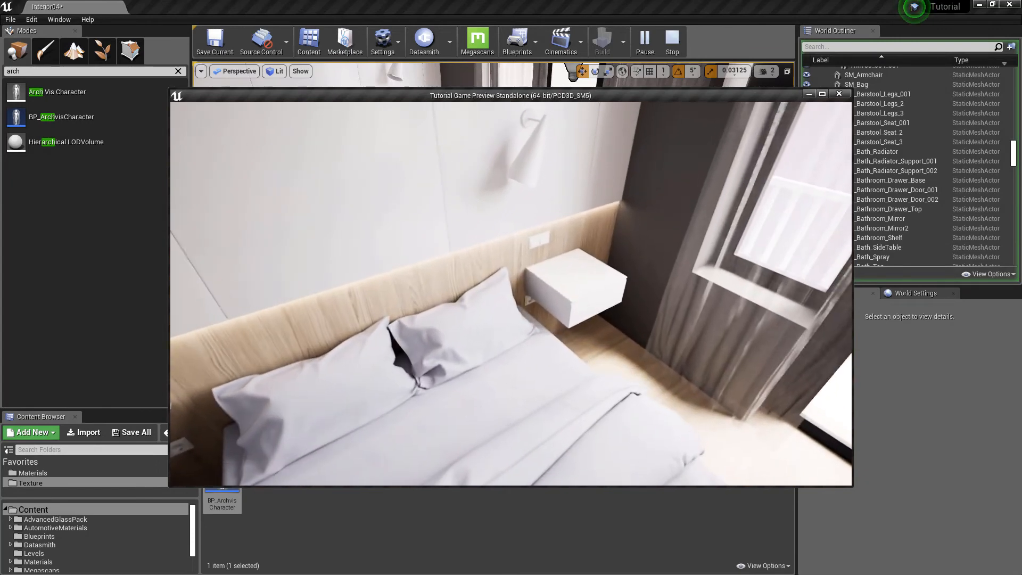
key("s")
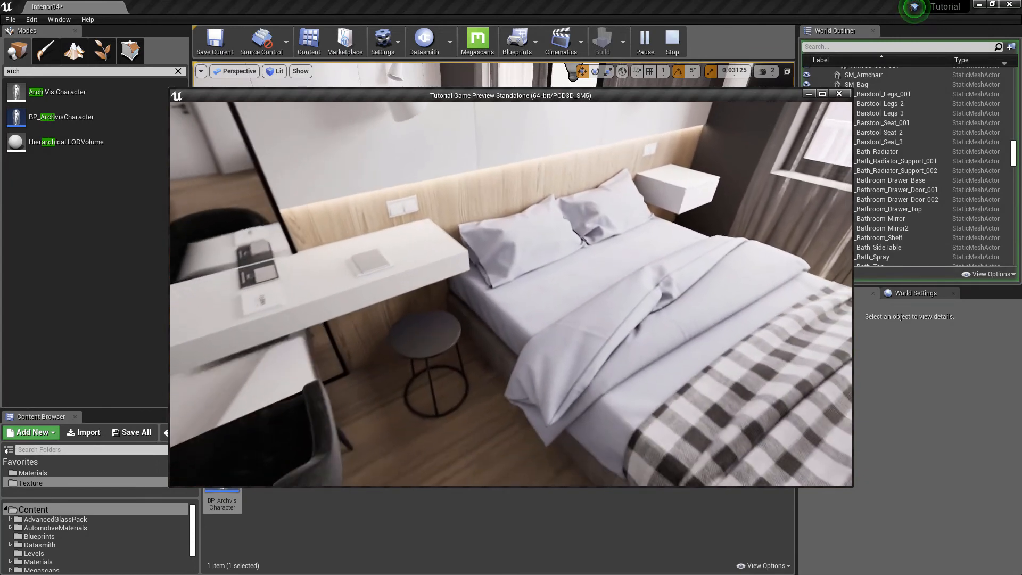
key("Escape")
Open the bed base's static mesh, SM_Bed_Base, and display its simple collision.
left_click(462, 309)
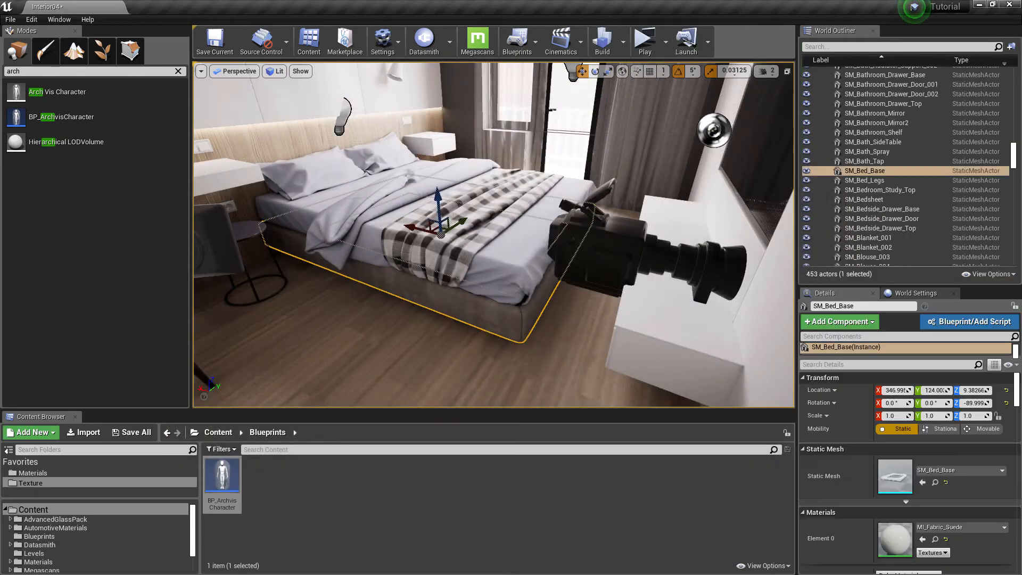
double_click(899, 478)
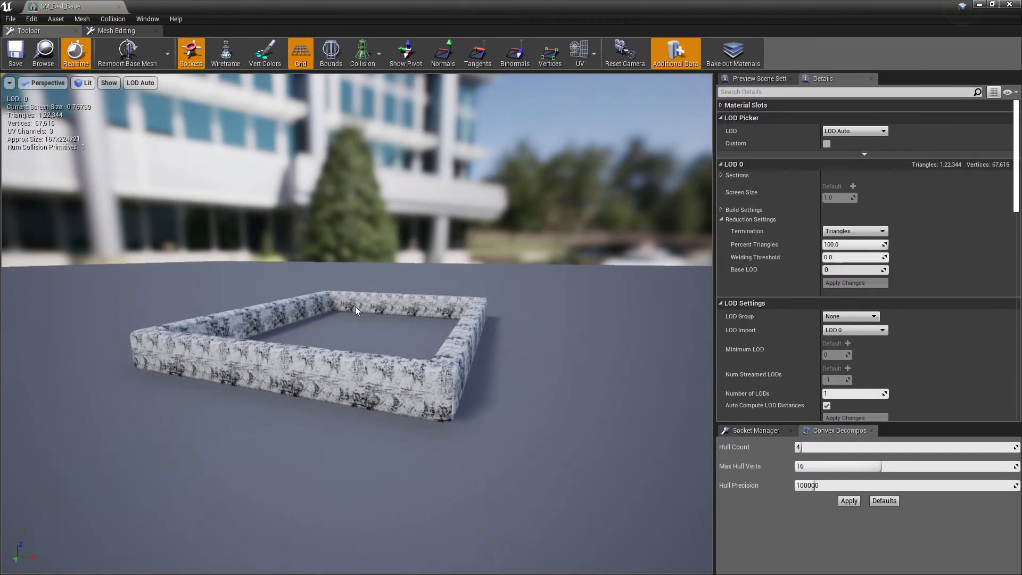
left_click(375, 56)
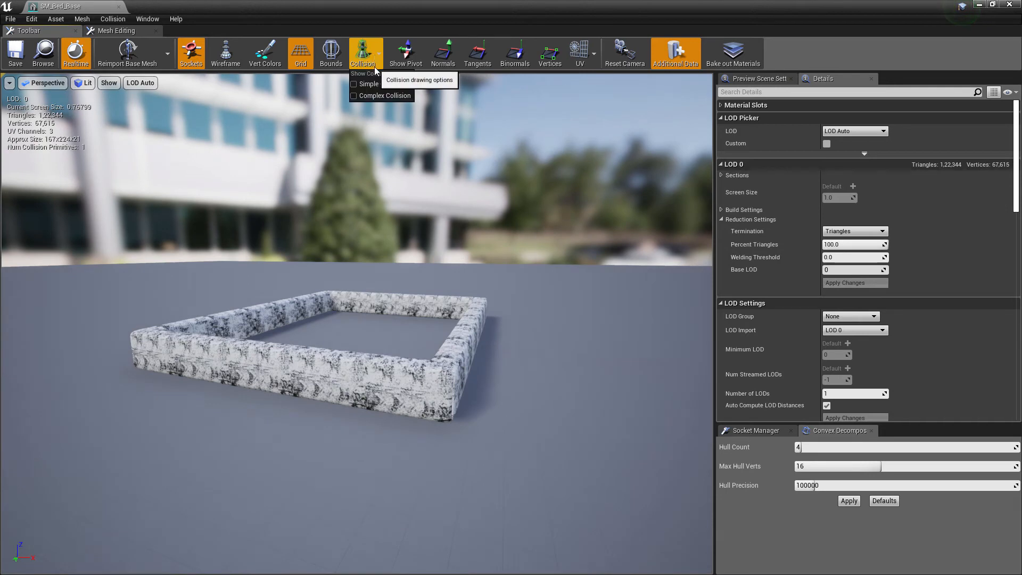
left_click(372, 85)
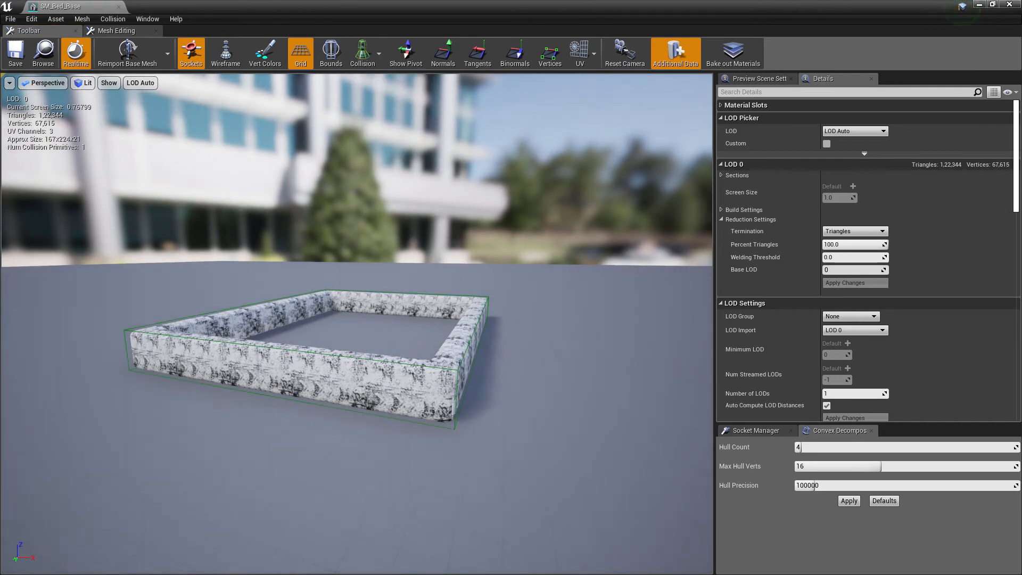
Scale the bed base's collision box vertically so it extends well above the frame.
left_click(291, 350)
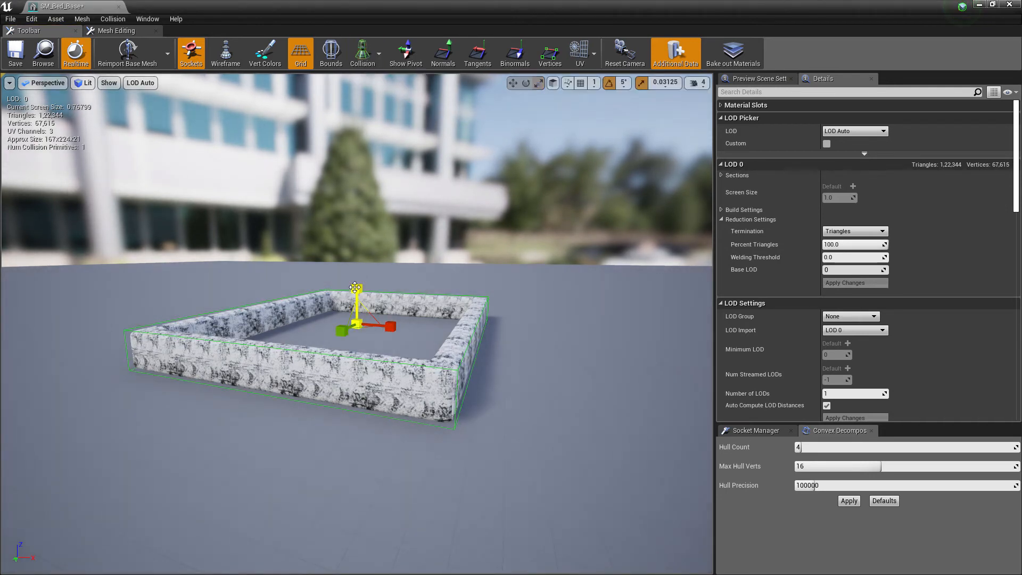
left_click_drag(357, 272, 358, 249)
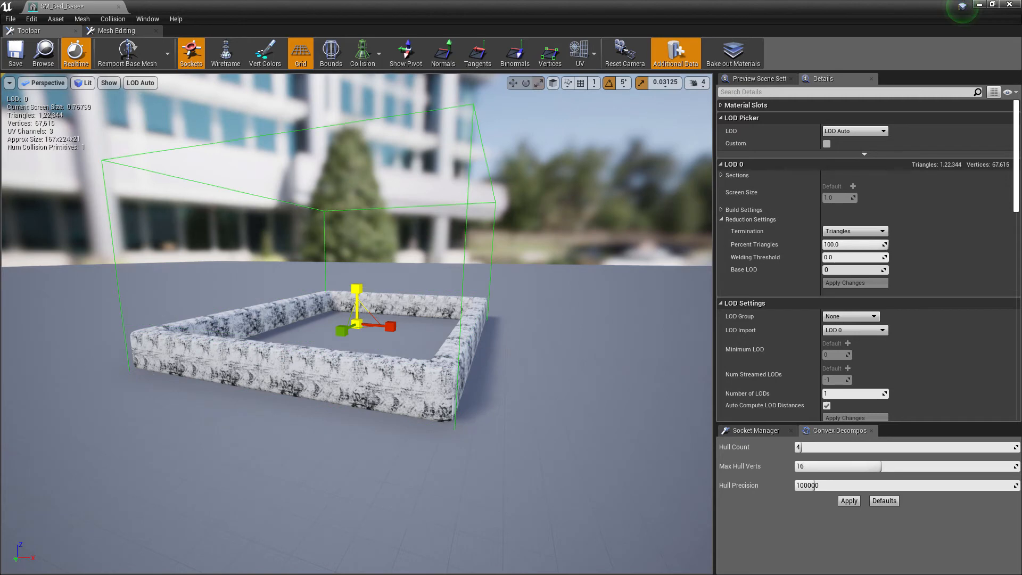
left_click_drag(356, 288, 356, 355)
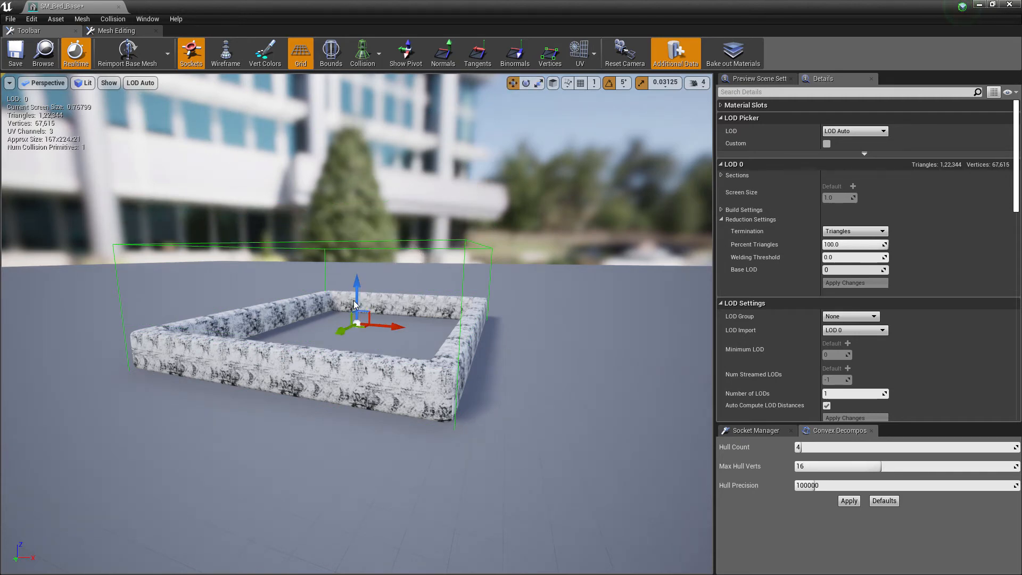
left_click_drag(357, 296, 356, 237)
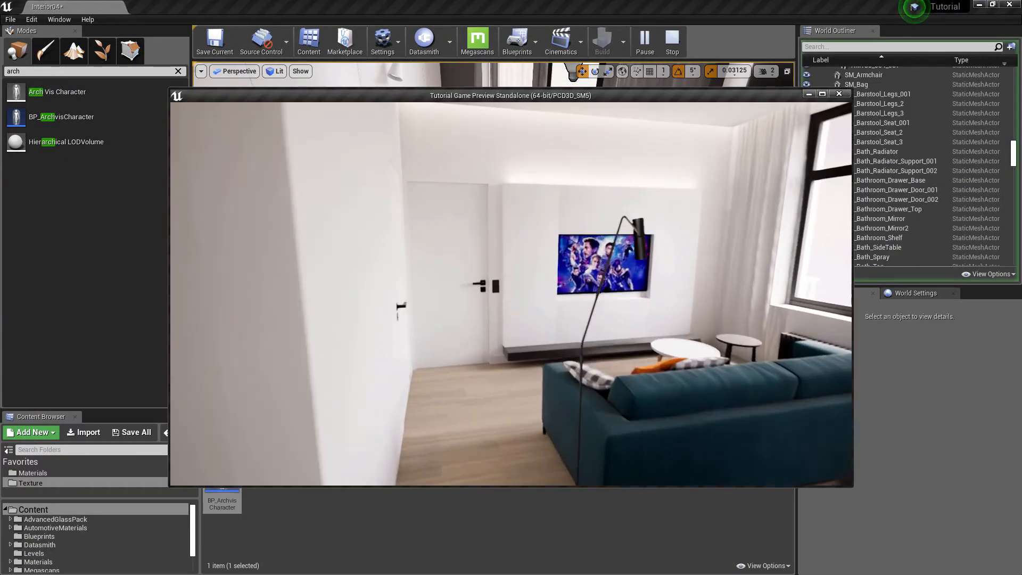
Walk through the living room into the bedroom to test the taller bed collision, then stop playing.
key("w")
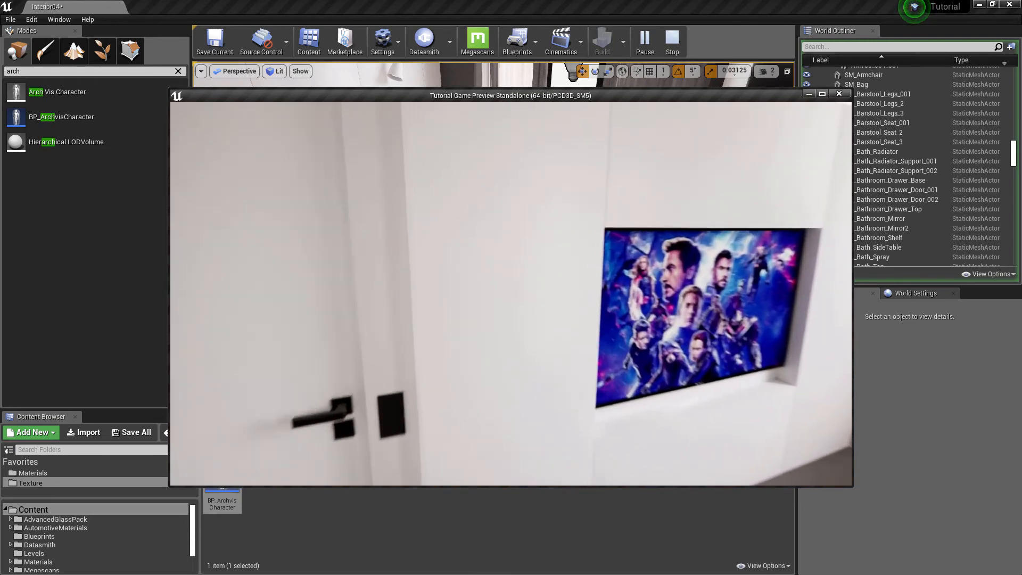
key("w")
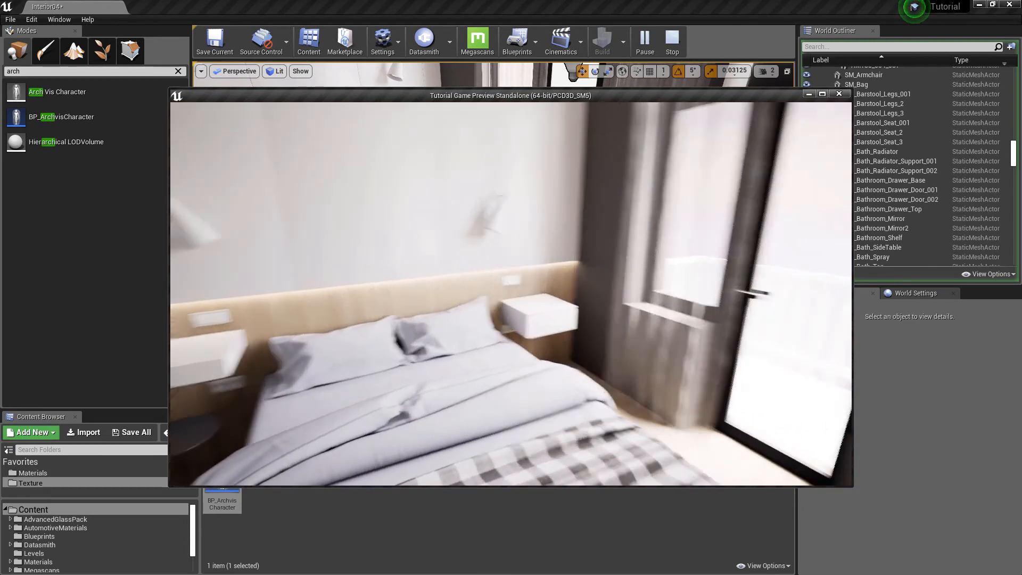
key("a")
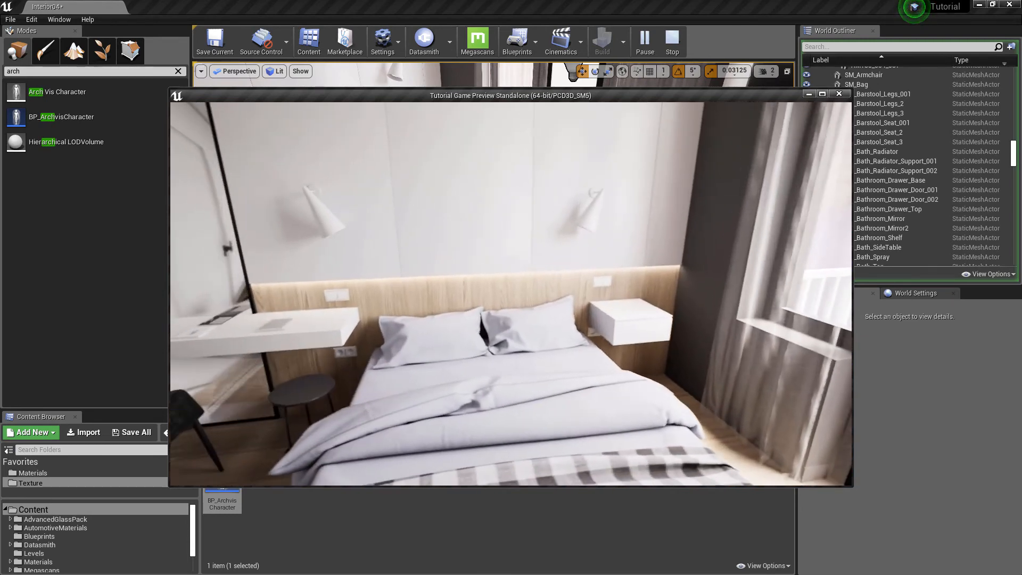
key("d")
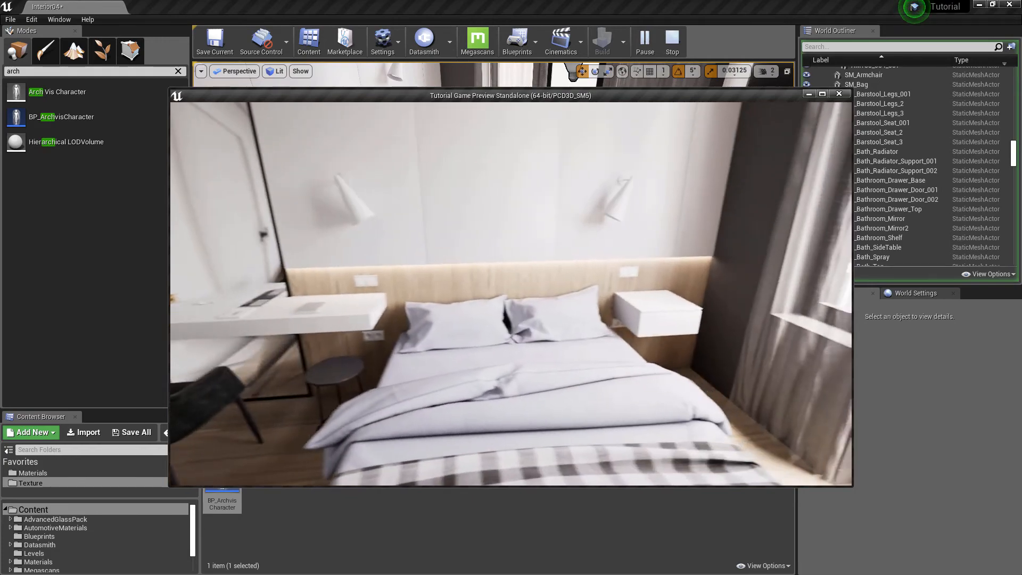
key("Escape")
Select the wall with the door openings near the living room and open its static mesh, SM_Wall_011.
key("w")
right_click_drag(459, 300, 426, 287)
key("s")
left_click(529, 266)
mouse_move(529, 266)
right_mouse_down()
mouse_move(529, 234)
mouse_move(529, 258)
right_mouse_up()
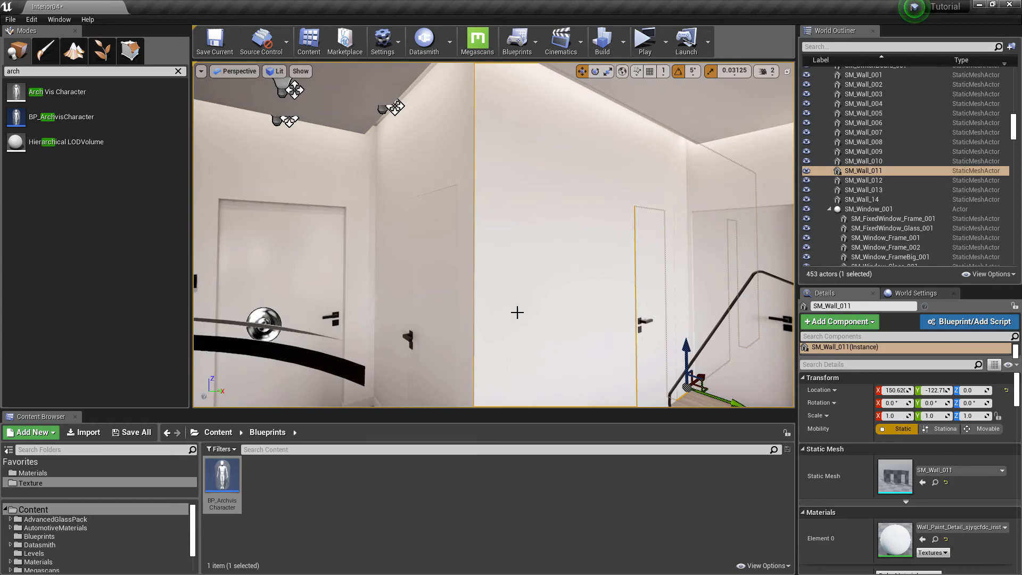
double_click(895, 476)
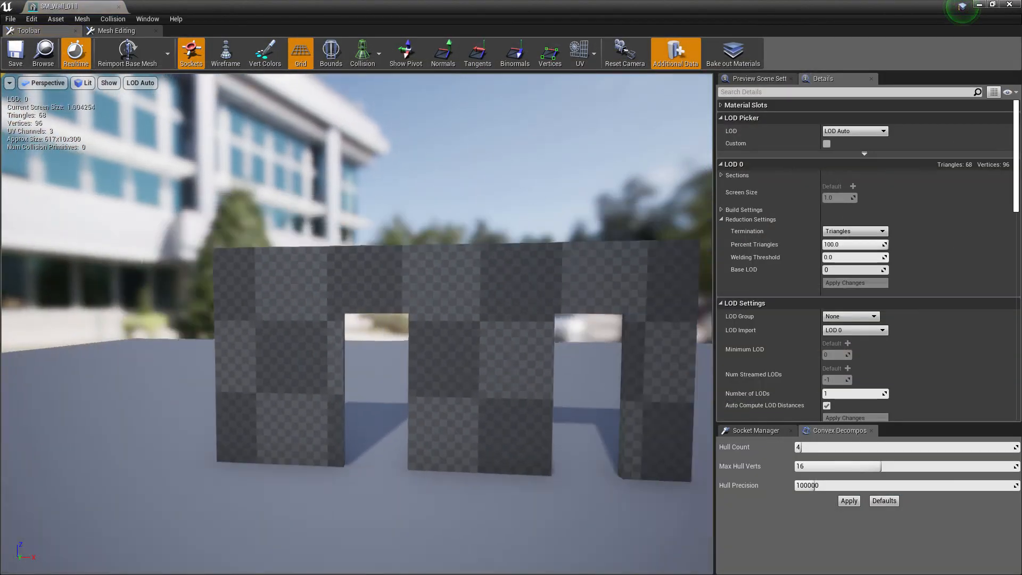
Add a box simplified collision to the SM_Wall_011 mesh.
key("w")
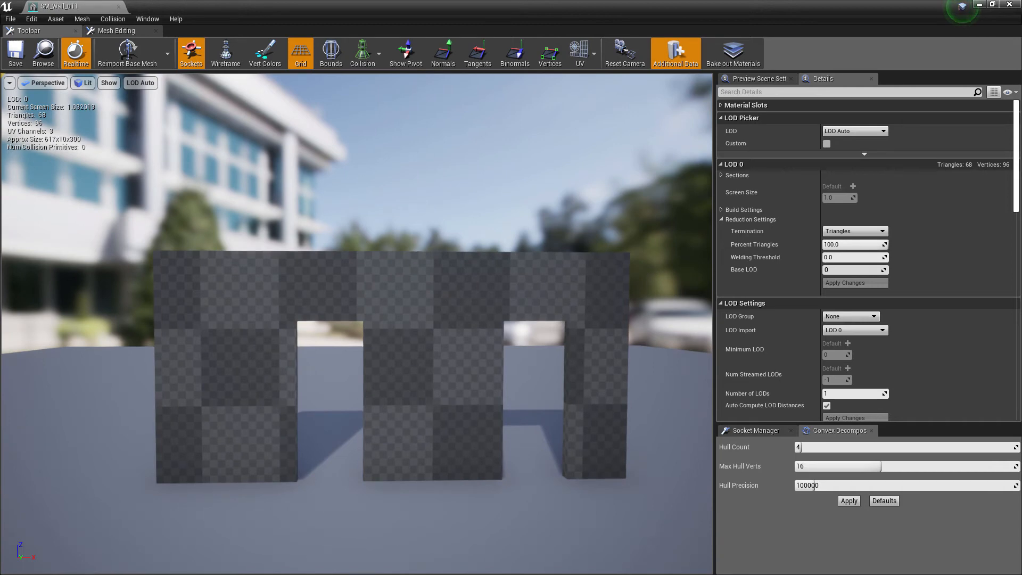
key("w")
right_click_drag(394, 395, 392, 398)
key("d")
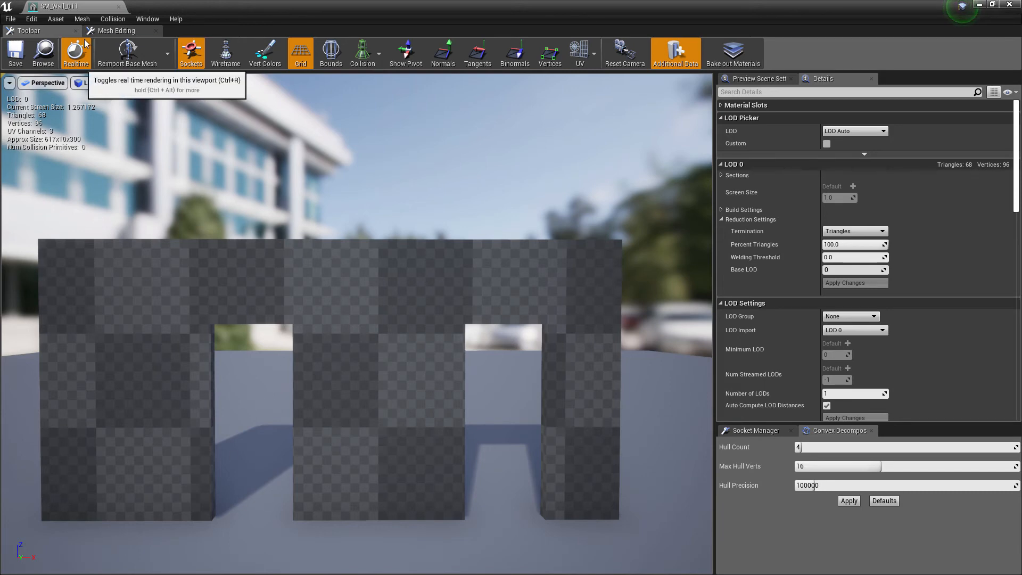
left_click(109, 18)
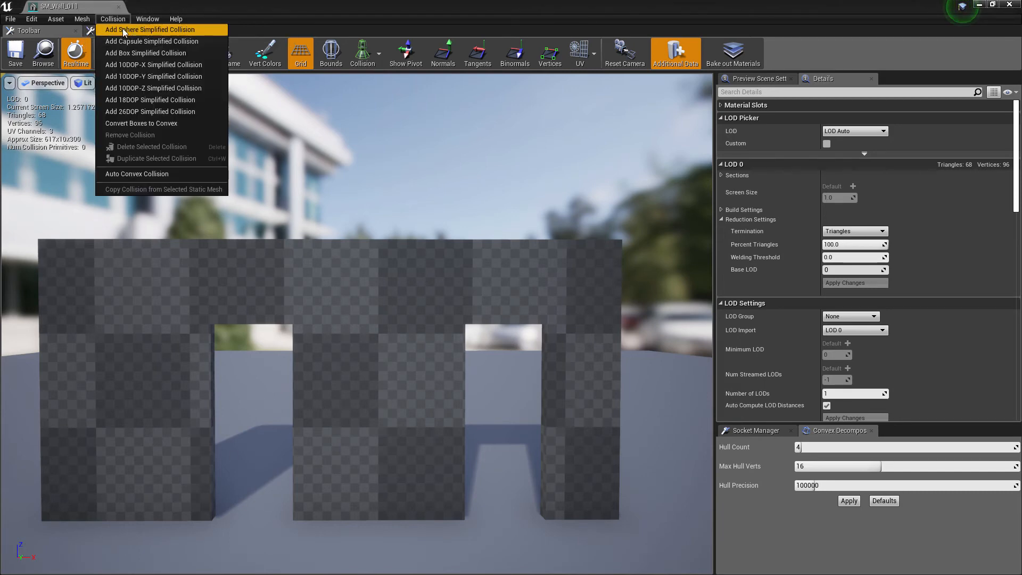
left_click(129, 52)
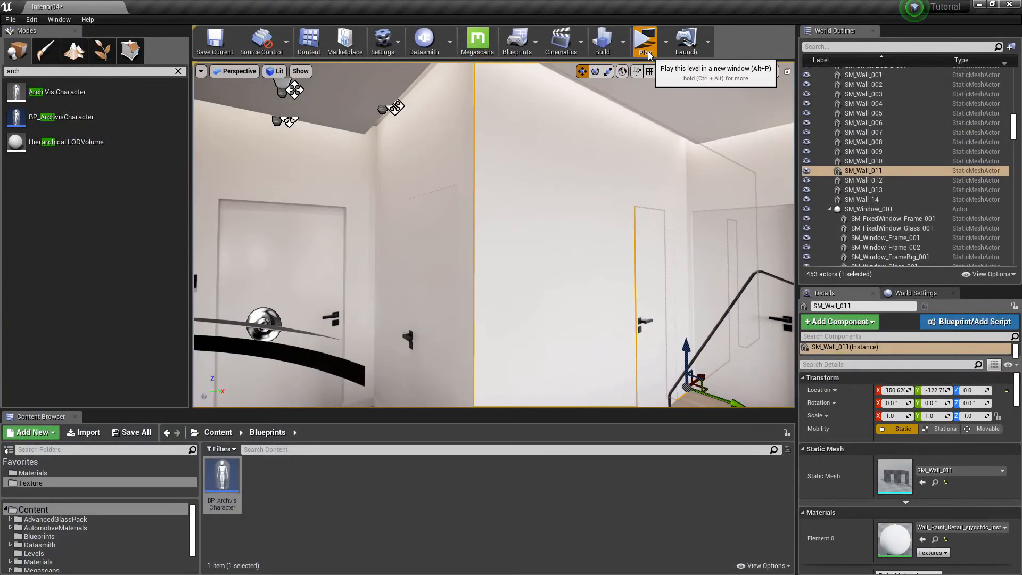
Play the level and walk against the wall and its door to test the new collision, then stop playing.
key("alt+p")
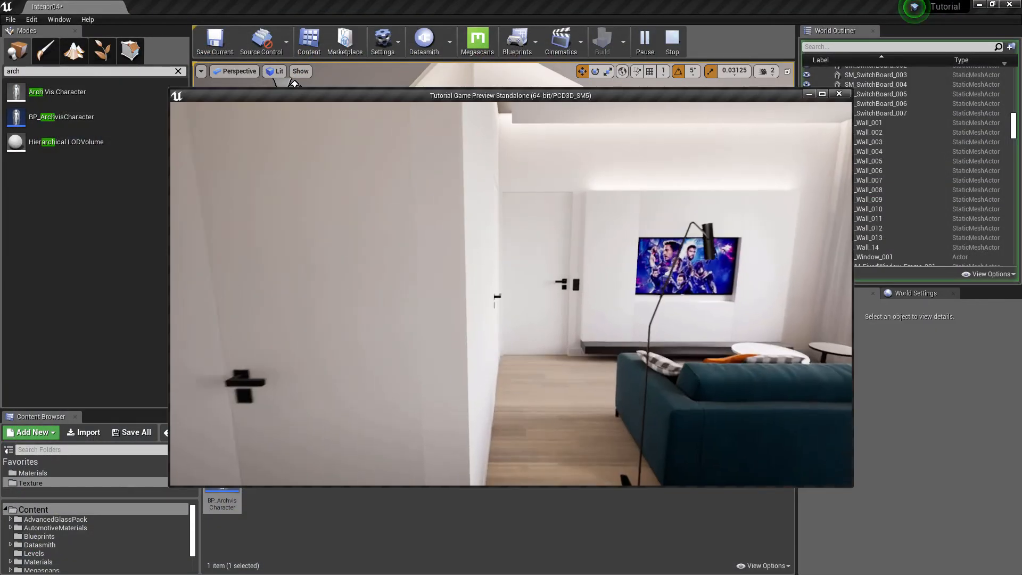
key("w")
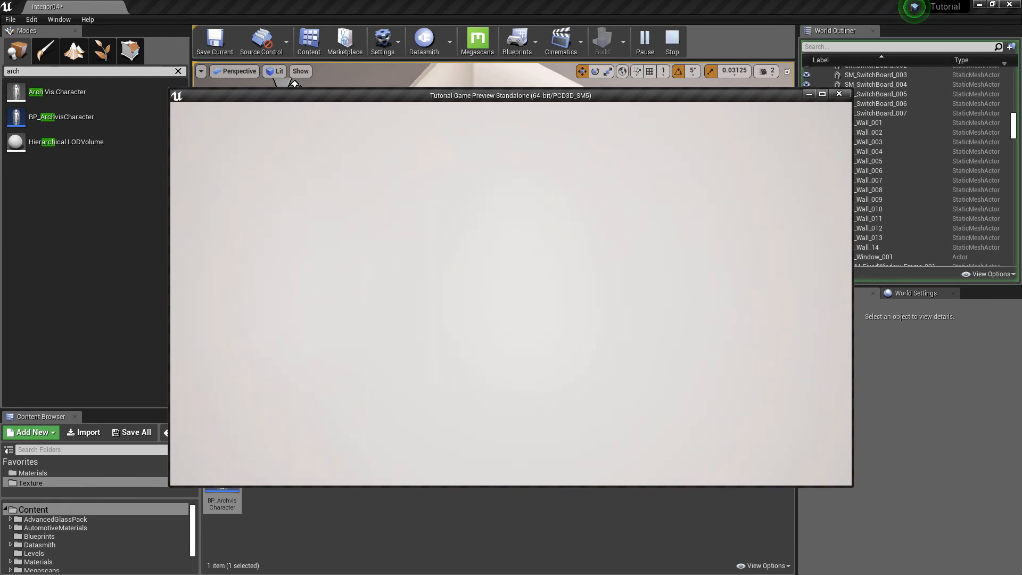
key("s")
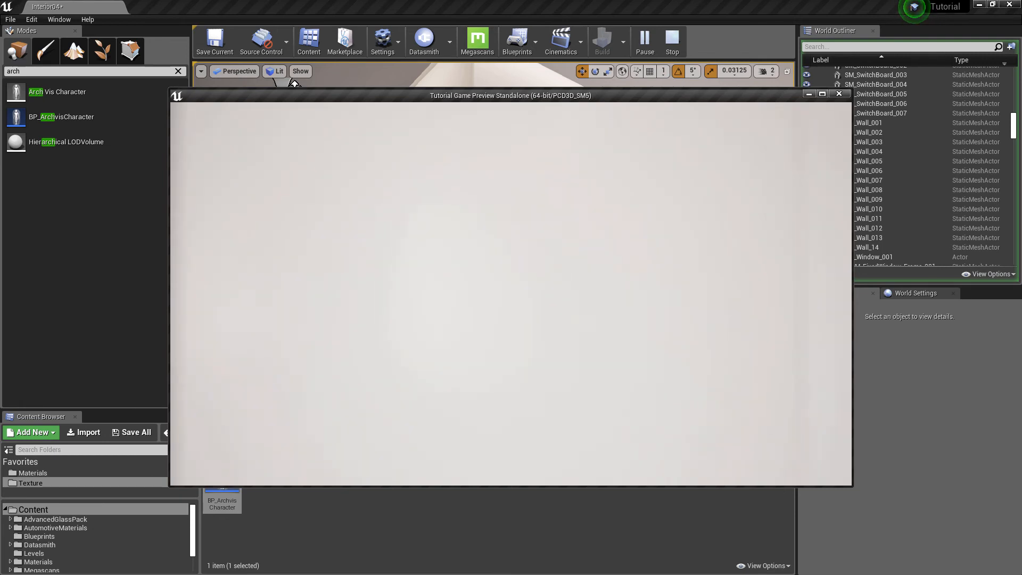
key("s")
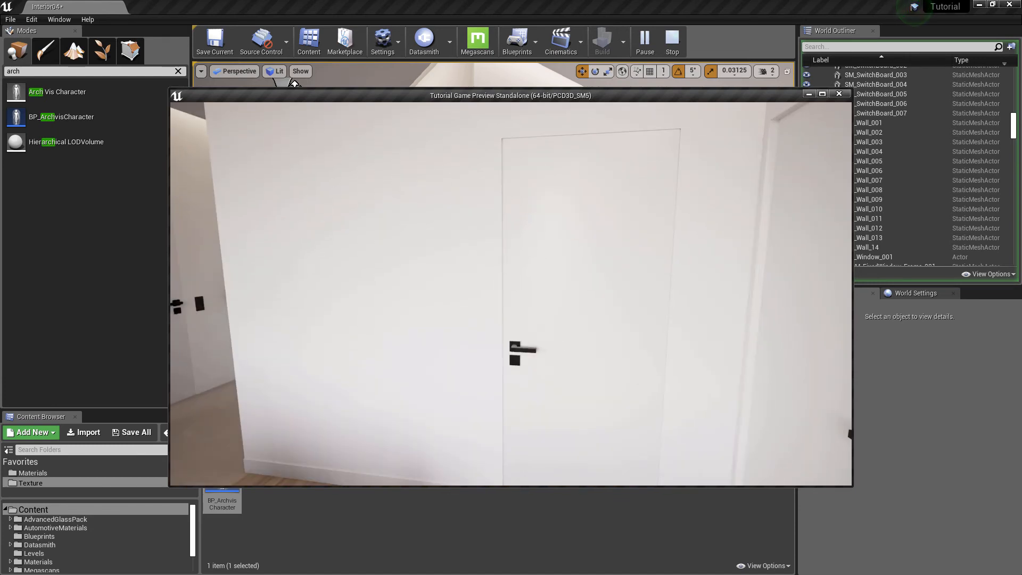
key("Escape")
Reopen the SM_Wall_011 static mesh and display its simple collision.
right_click_drag(608, 292, 623, 335)
left_click(623, 231)
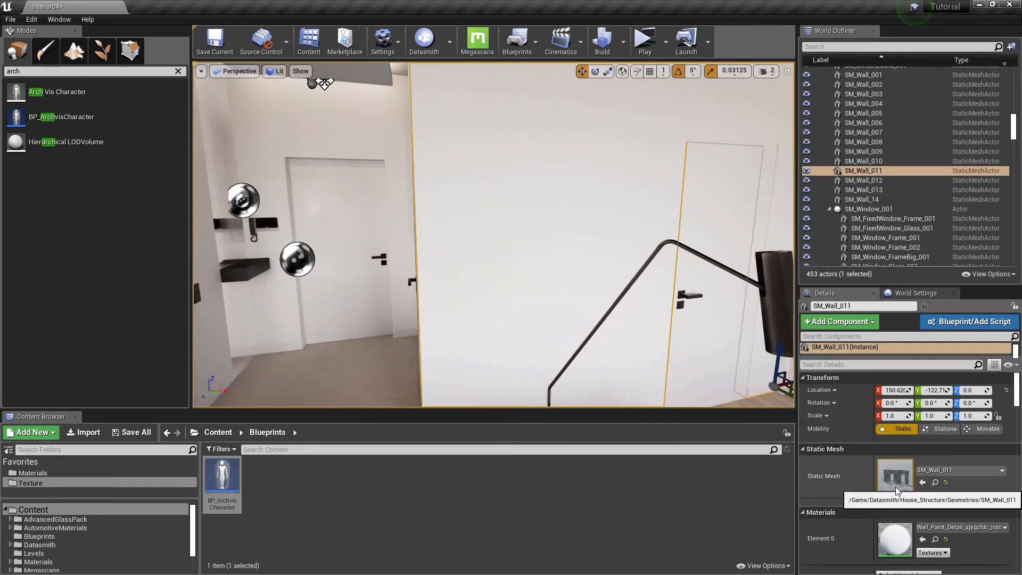
double_click(895, 476)
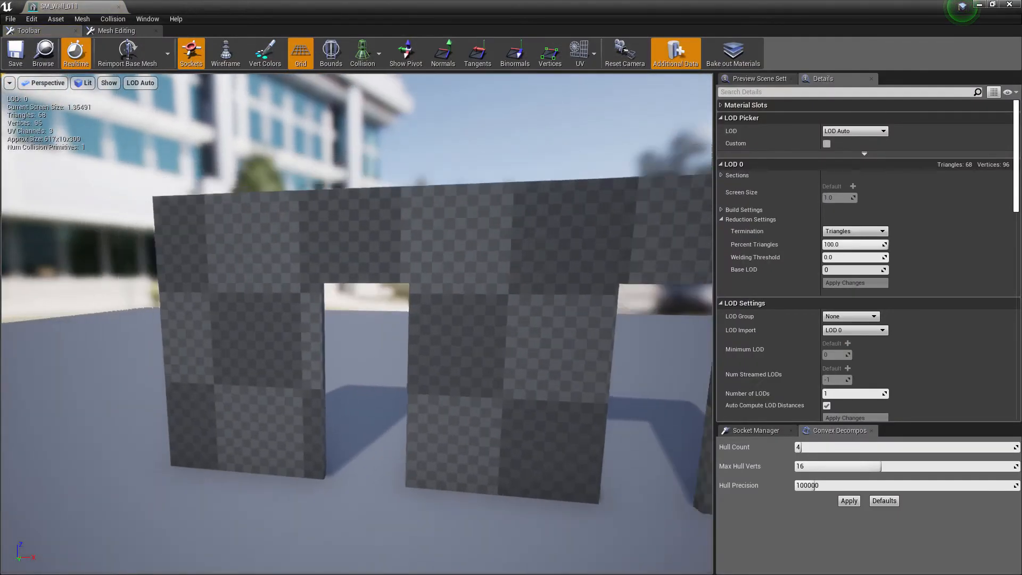
left_click(372, 49)
left_click(374, 84)
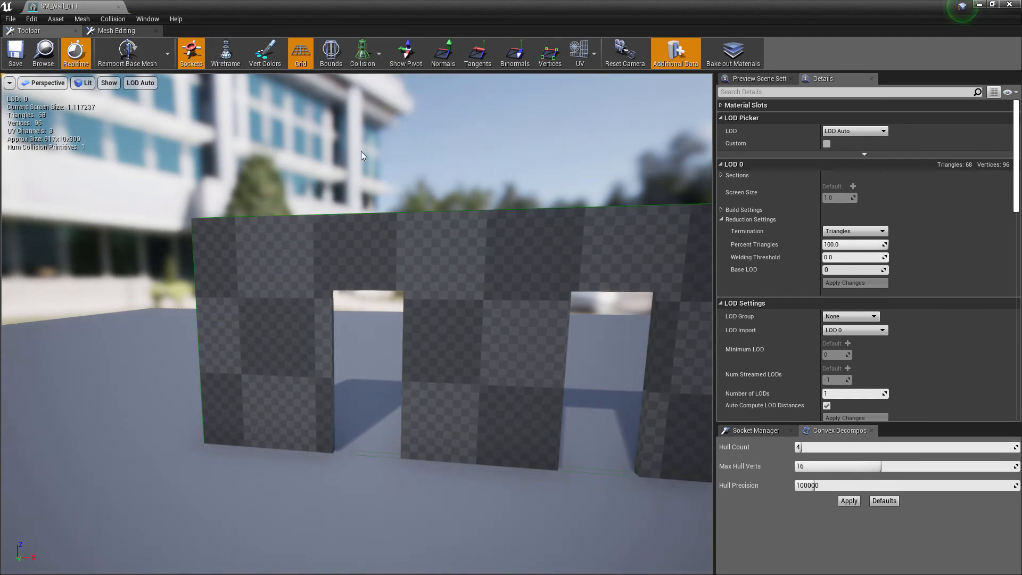
In the Left wireframe view, narrow the collision box to the wall's end section and fit a duplicate between the two doorways.
left_click(45, 83)
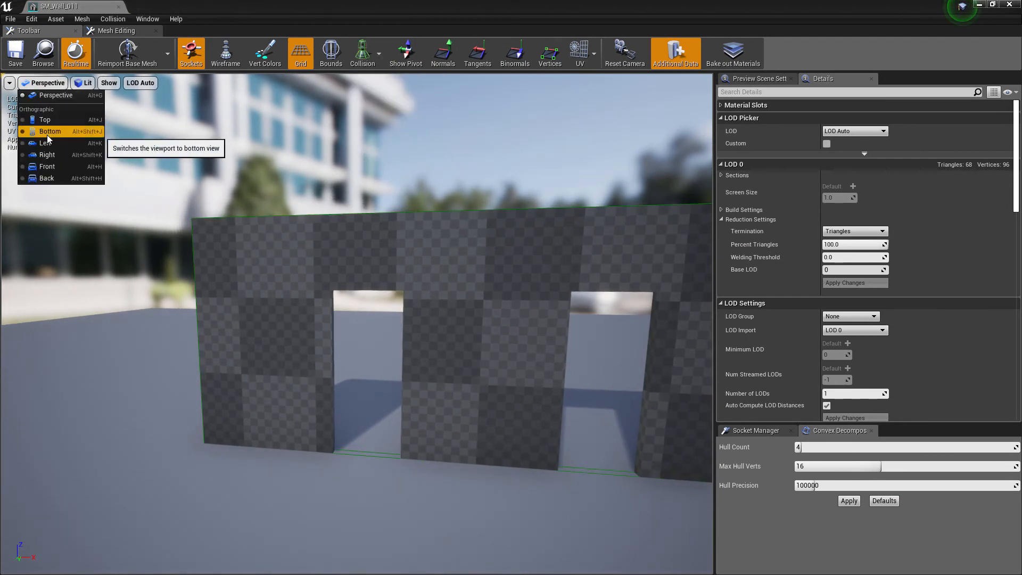
left_click(51, 166)
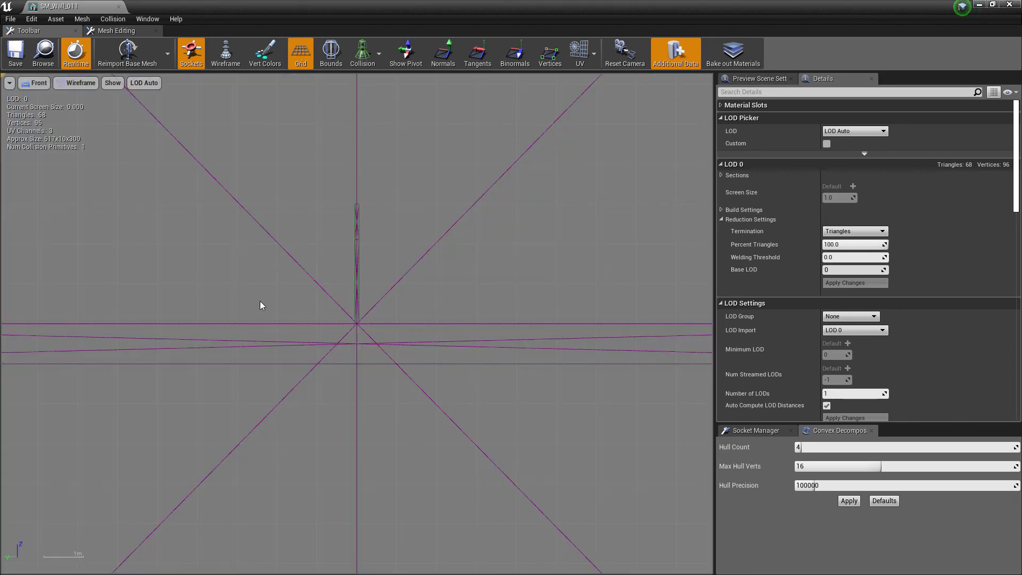
left_click(40, 83)
left_click(49, 149)
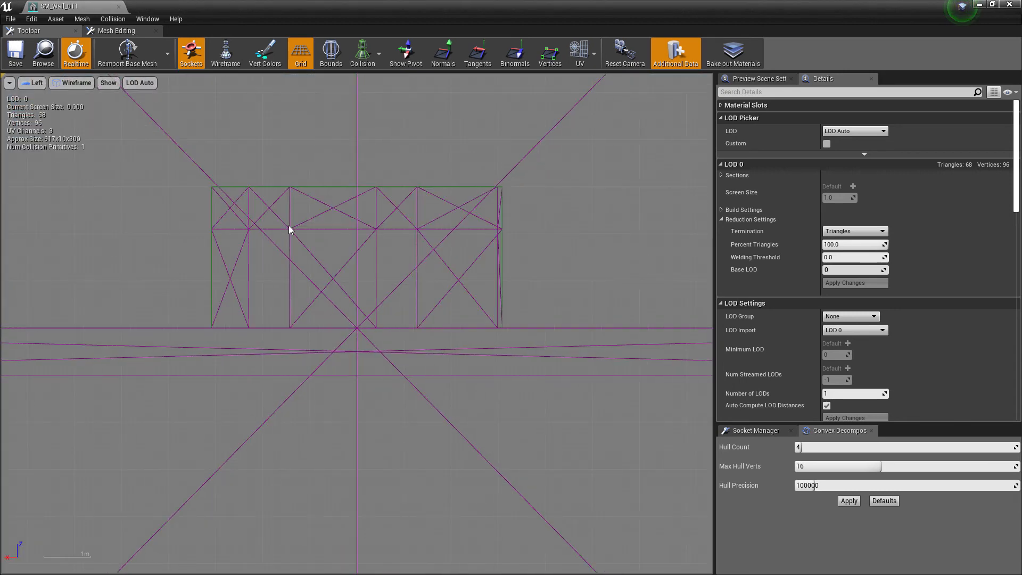
scroll(239, 215, "up", 5)
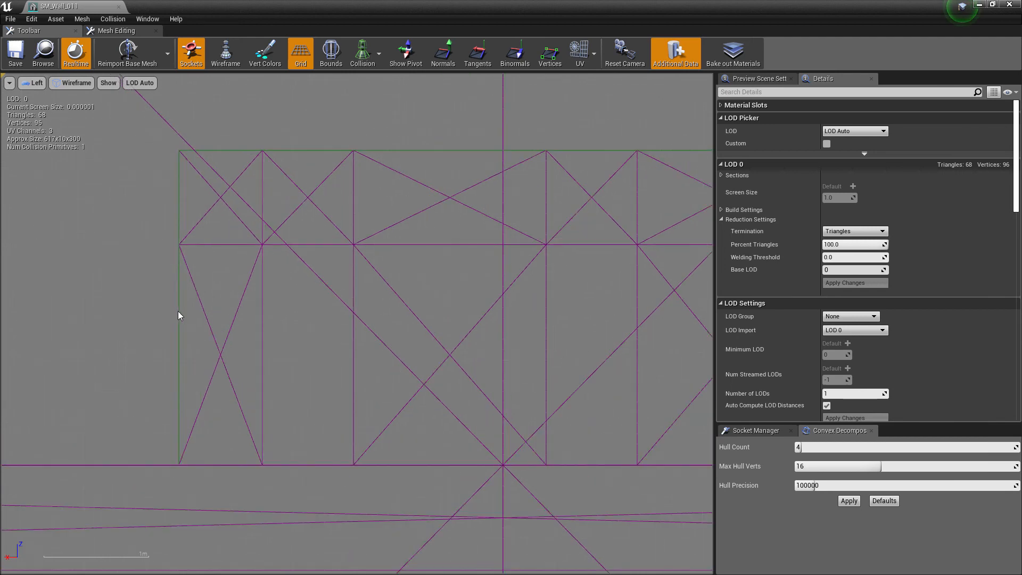
left_click(179, 316)
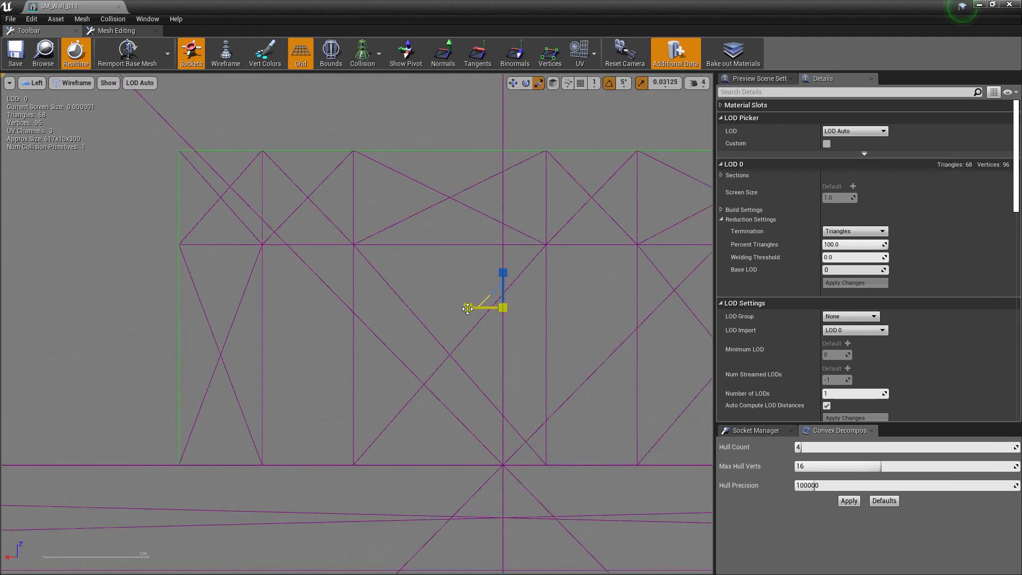
left_click_drag(467, 308, 419, 308)
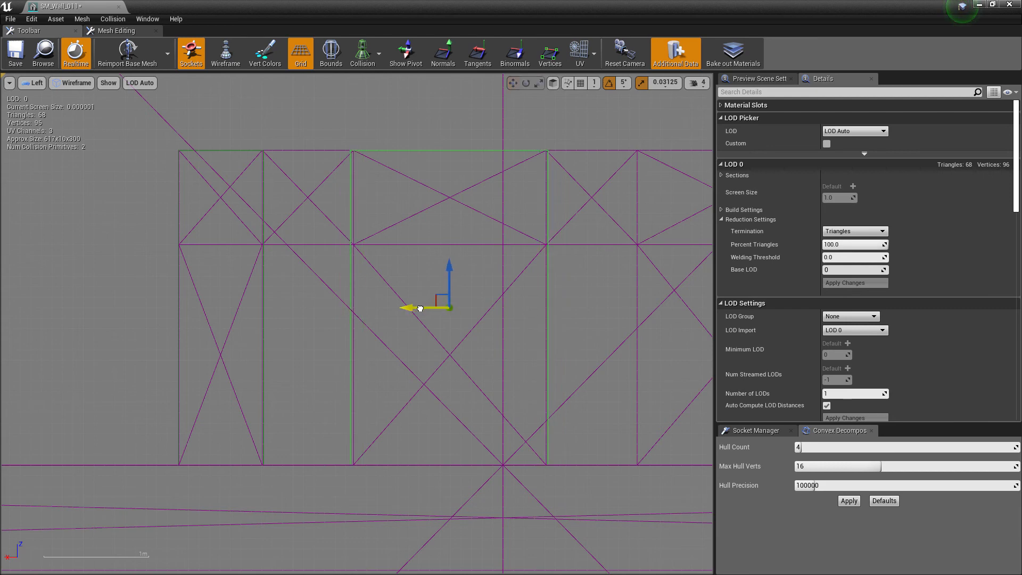
Duplicate the middle collision box onto the wall section beyond the second doorway and try scaling it to fit.
right_click_drag(406, 361, 251, 365)
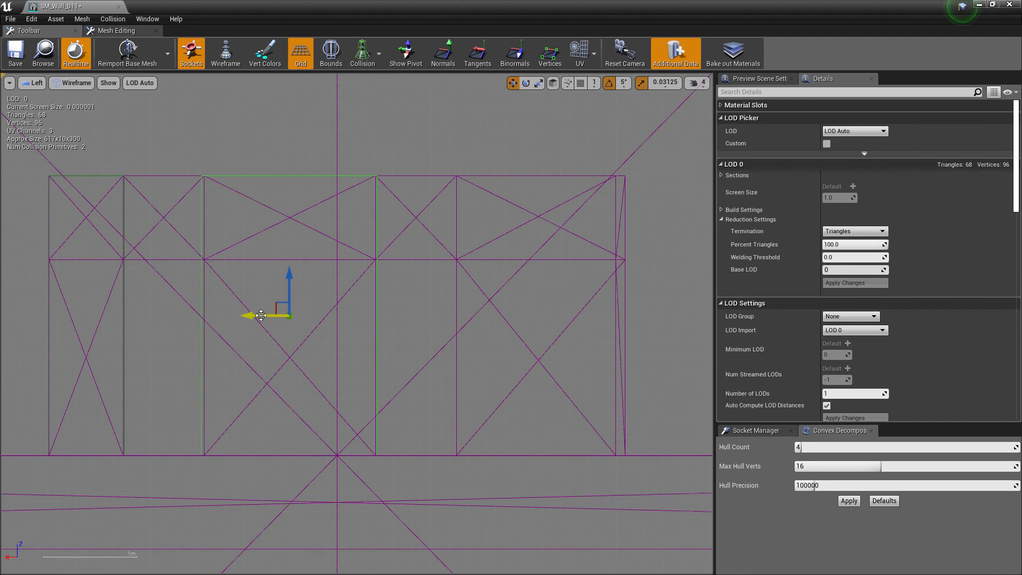
left_click_drag(260, 315, 511, 315, "alt")
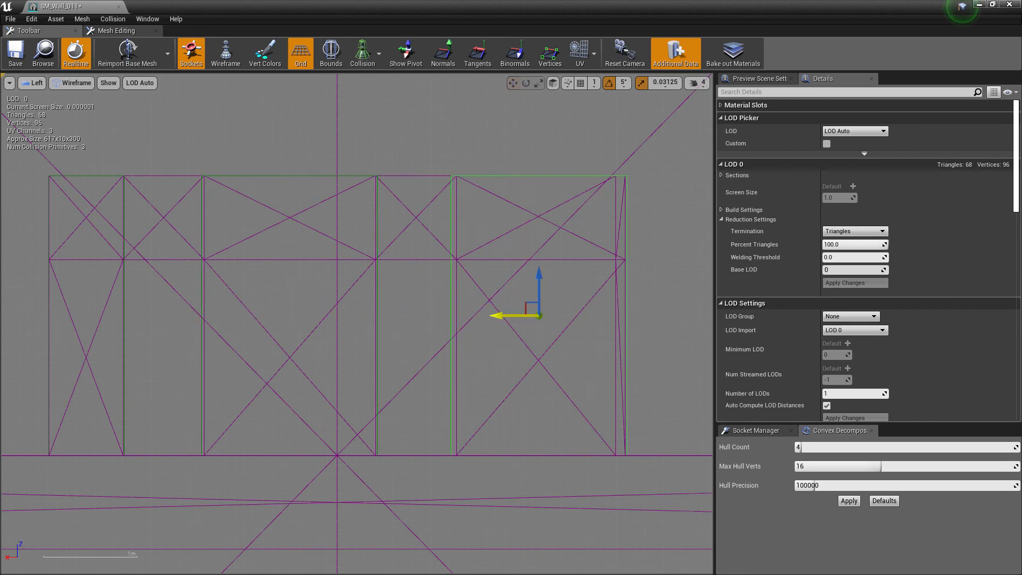
key("r")
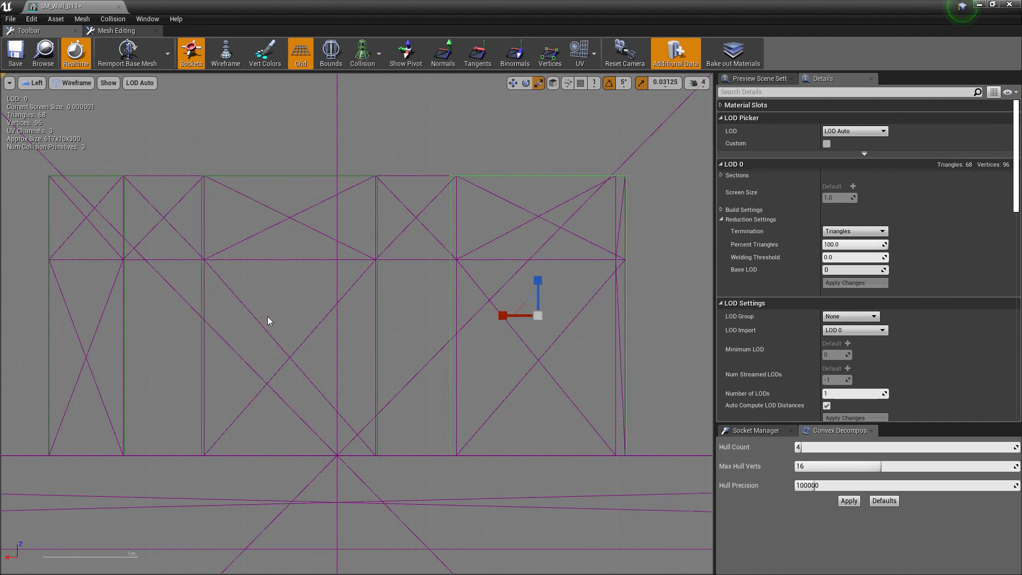
left_click_drag(503, 315, 502, 318)
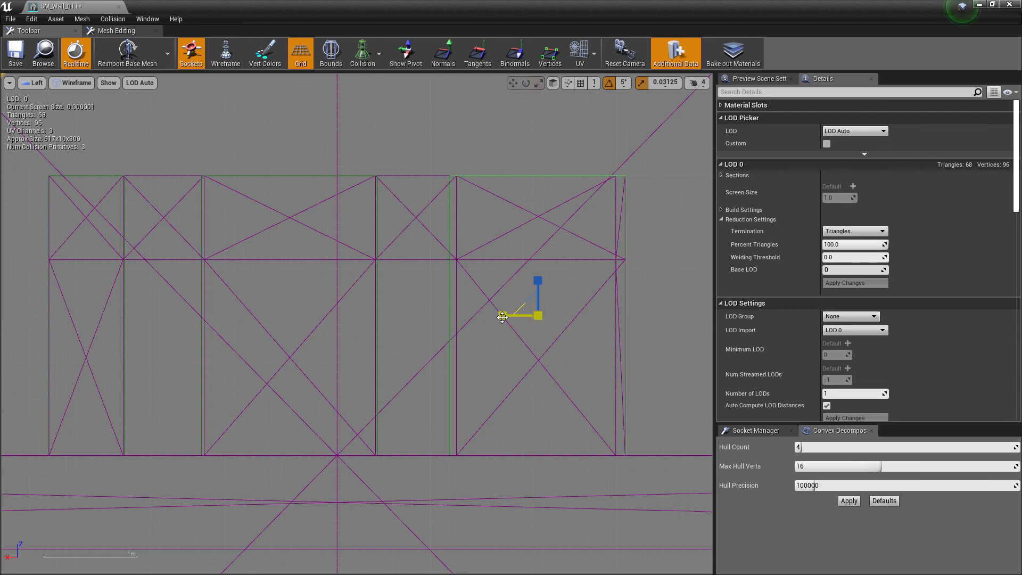
left_click(603, 207)
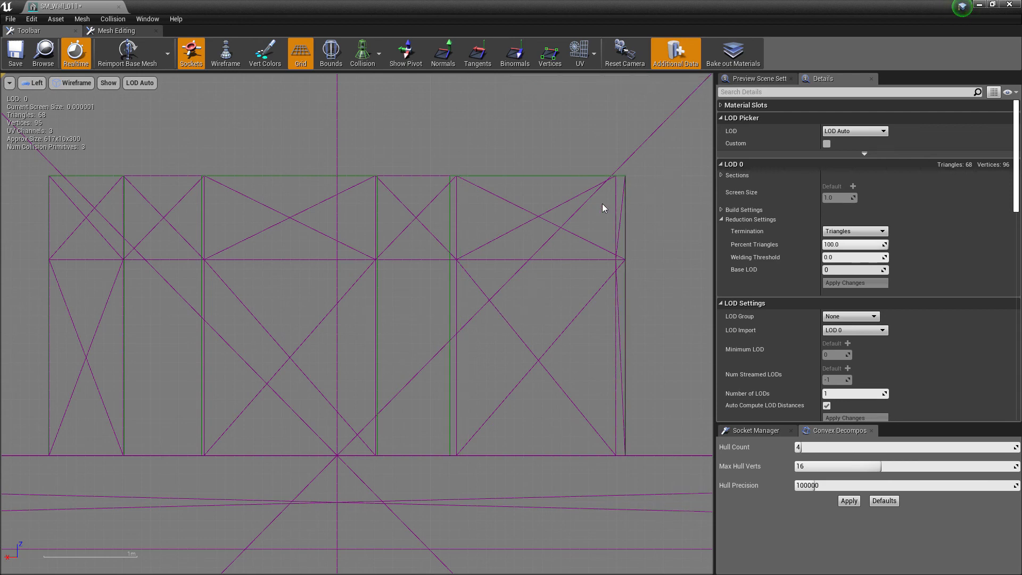
Turn off scale snapping and fit the new collision box to the wall section beyond the second doorway.
left_click(449, 355)
left_click(675, 85)
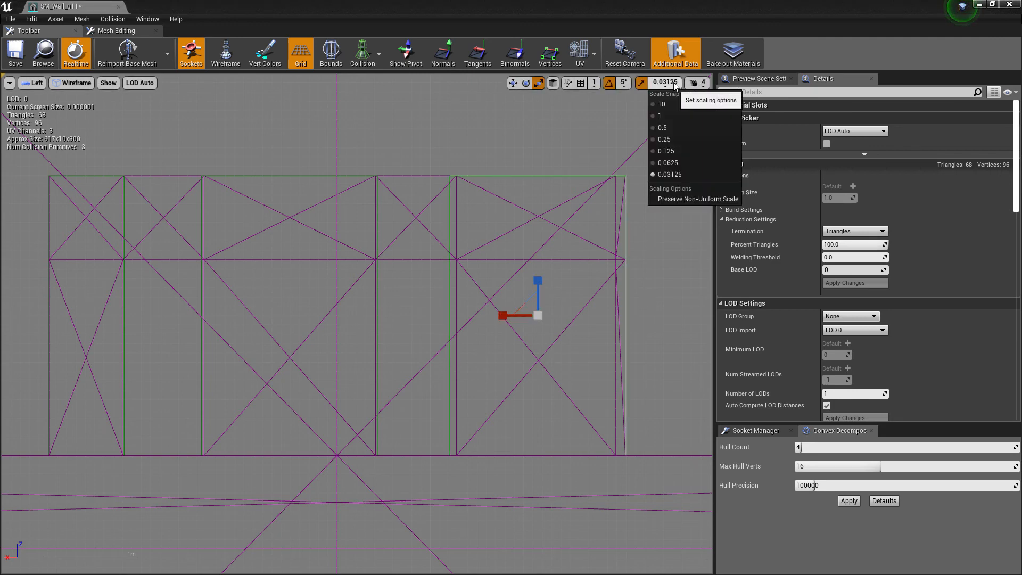
left_click(708, 27)
left_click(642, 83)
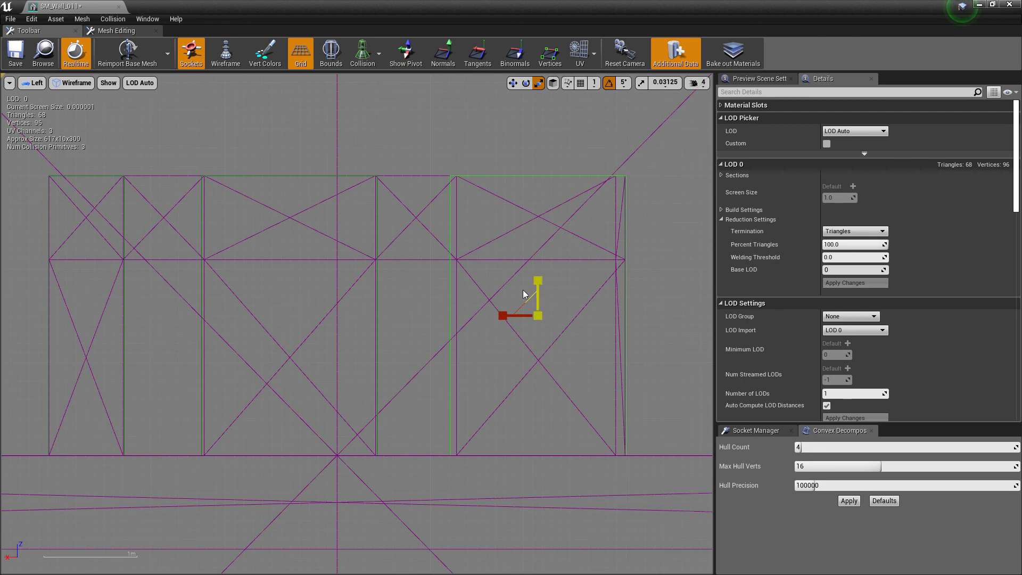
left_click_drag(502, 315, 513, 315)
key("w")
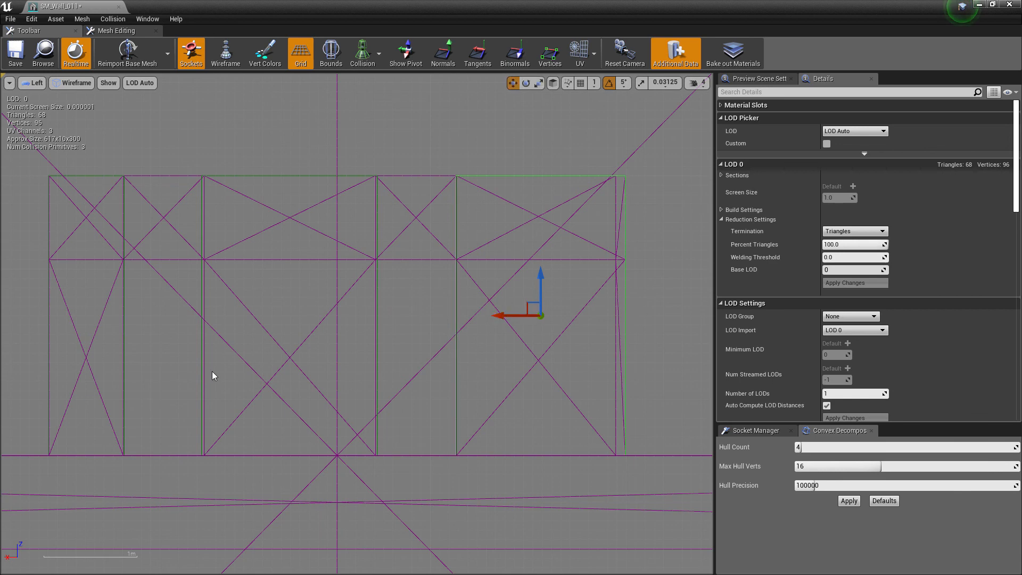
Fit the middle collision box to the wall section between the doorways, then save and close the SM_Wall_011 mesh.
left_click(201, 376)
key("r")
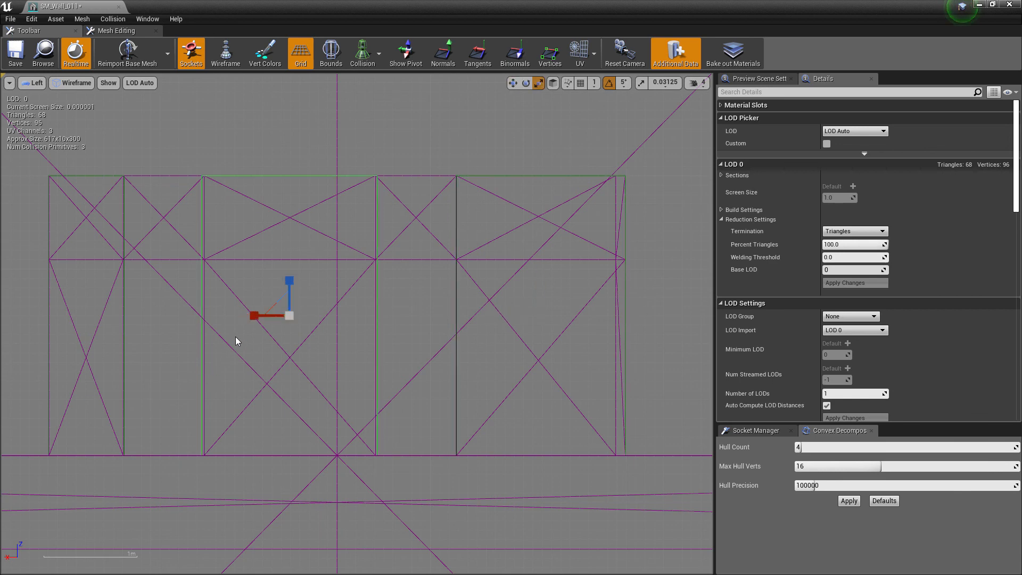
left_click_drag(255, 316, 259, 316)
key("Escape")
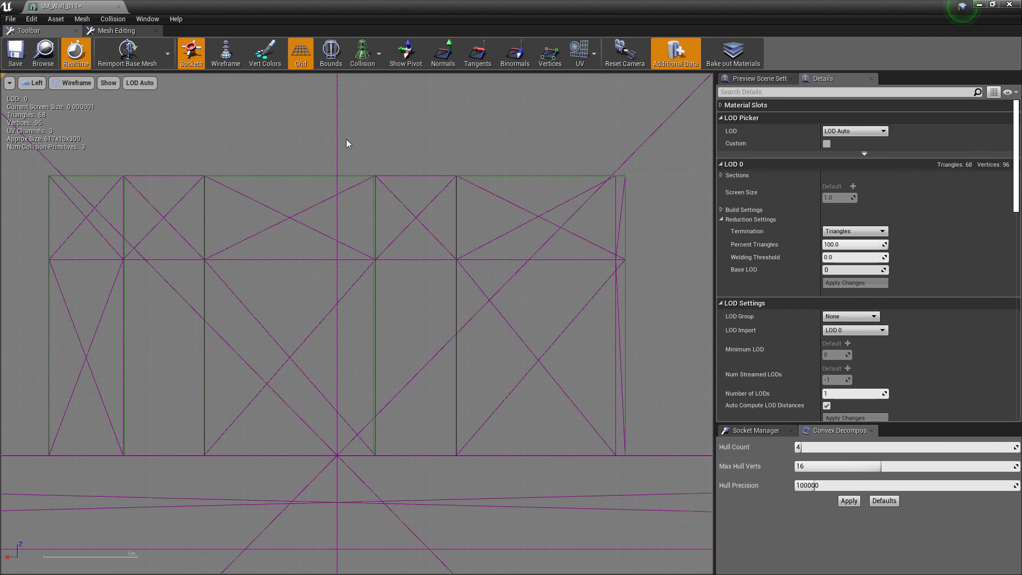
left_click(16, 59)
left_click(119, 7)
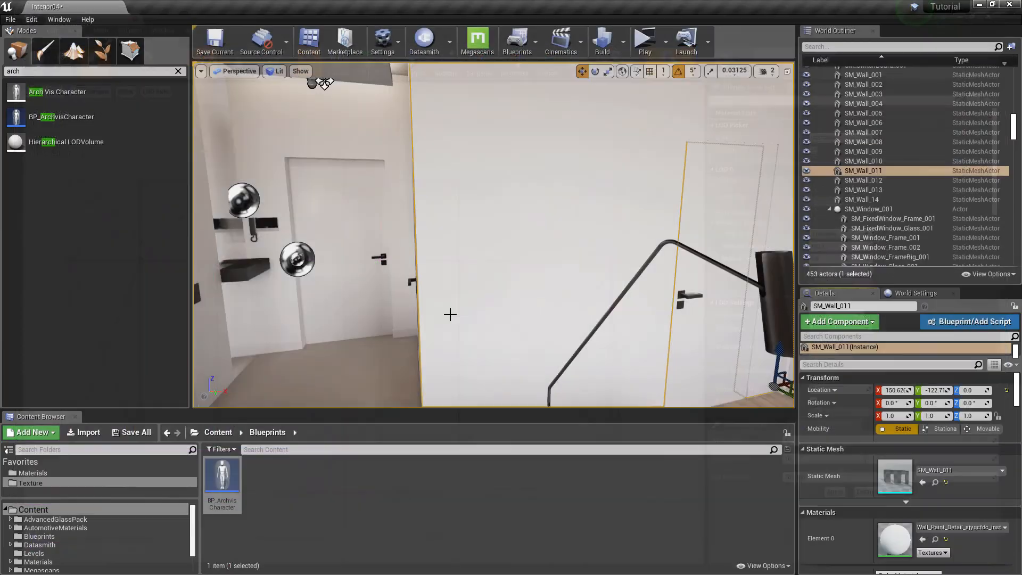
Play the level and walk against the wall and through its door openings to test the three-box collision, then stop playing.
right_click_drag(479, 329, 656, 328)
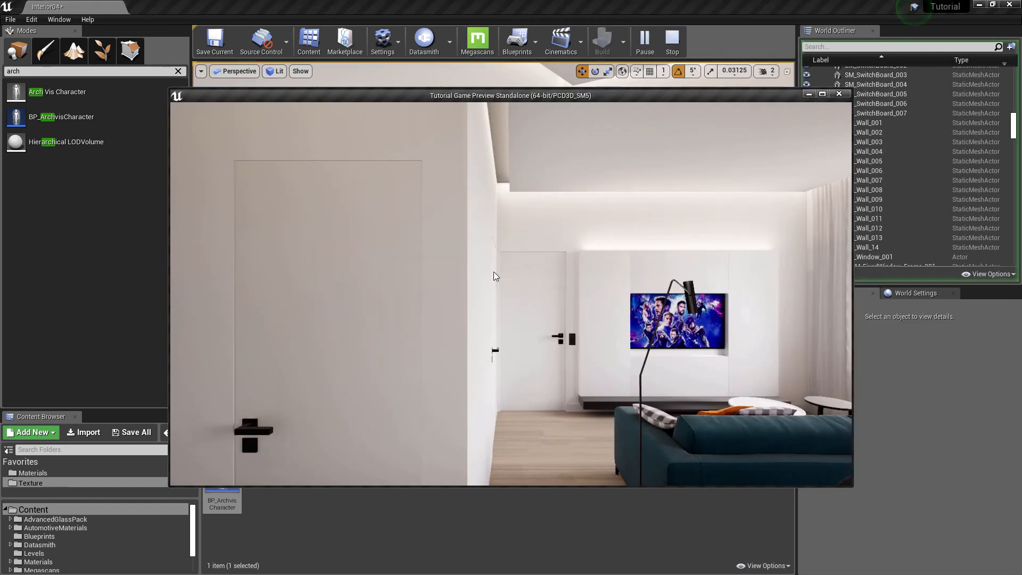
key("w")
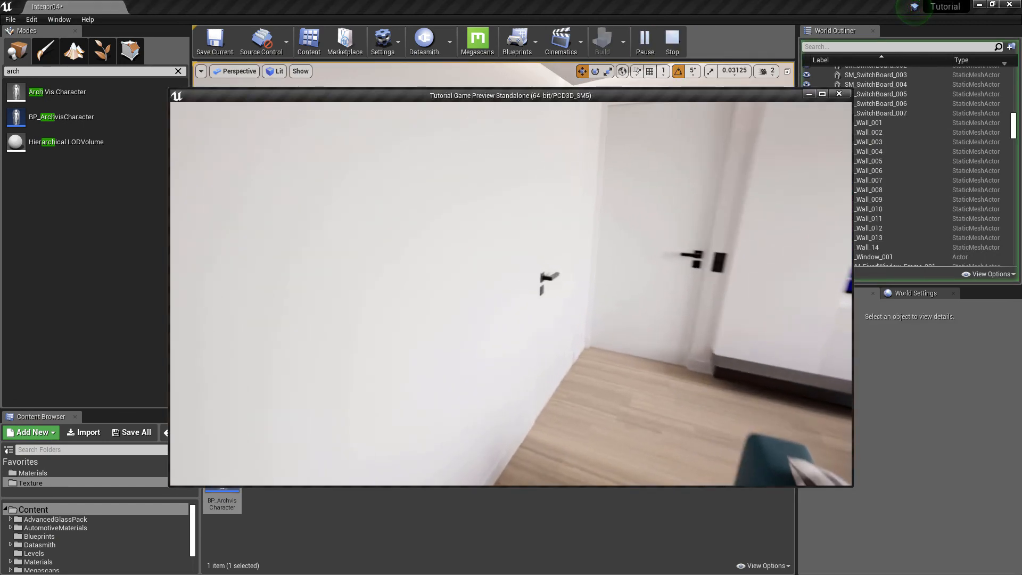
key("w")
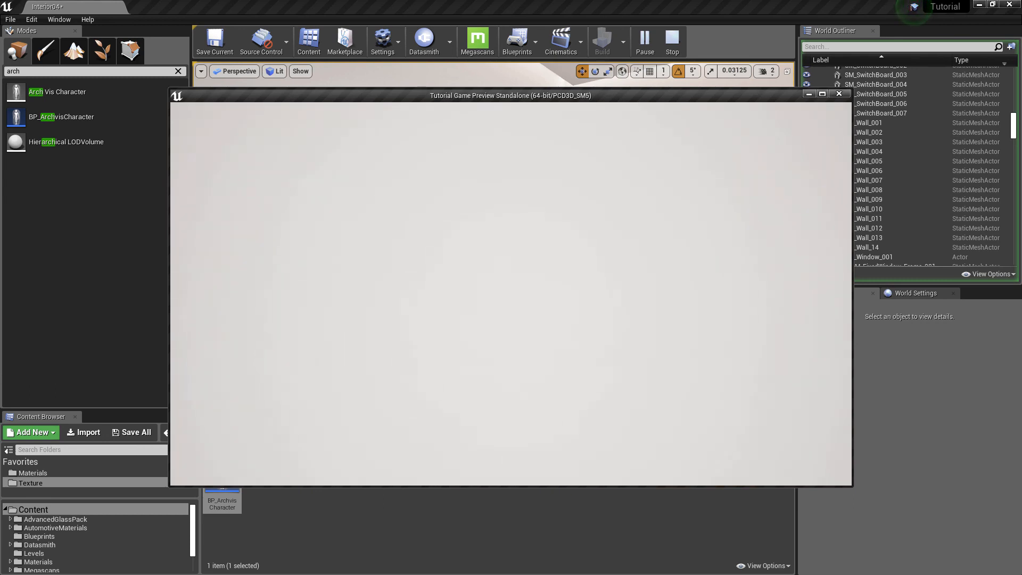
key("w")
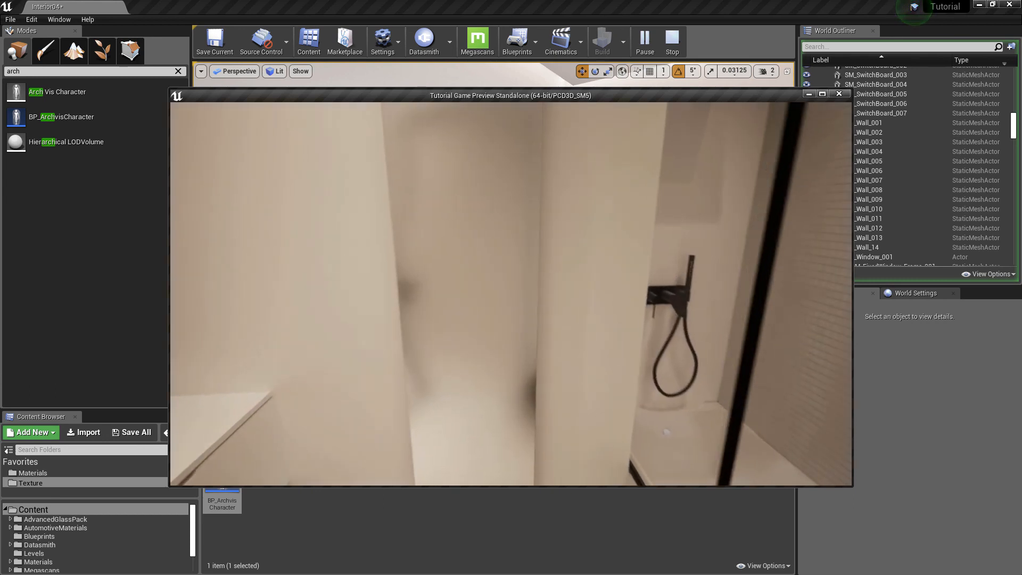
key("w")
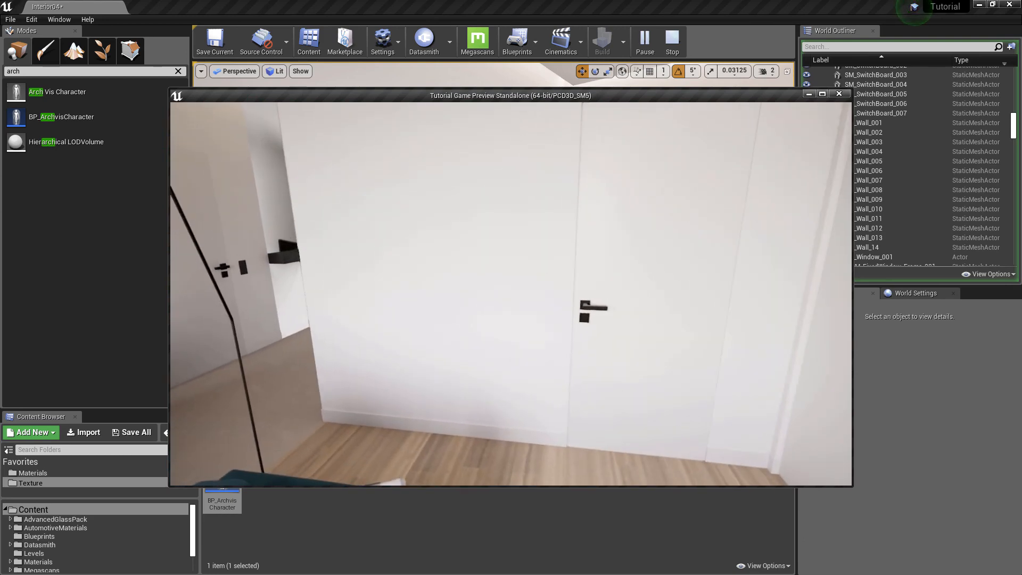
key("Escape")
Frame the living room with its sofa and TV wall in the viewport and switch to game view.
right_click_drag(321, 291, 479, 302)
key("s")
key("g")
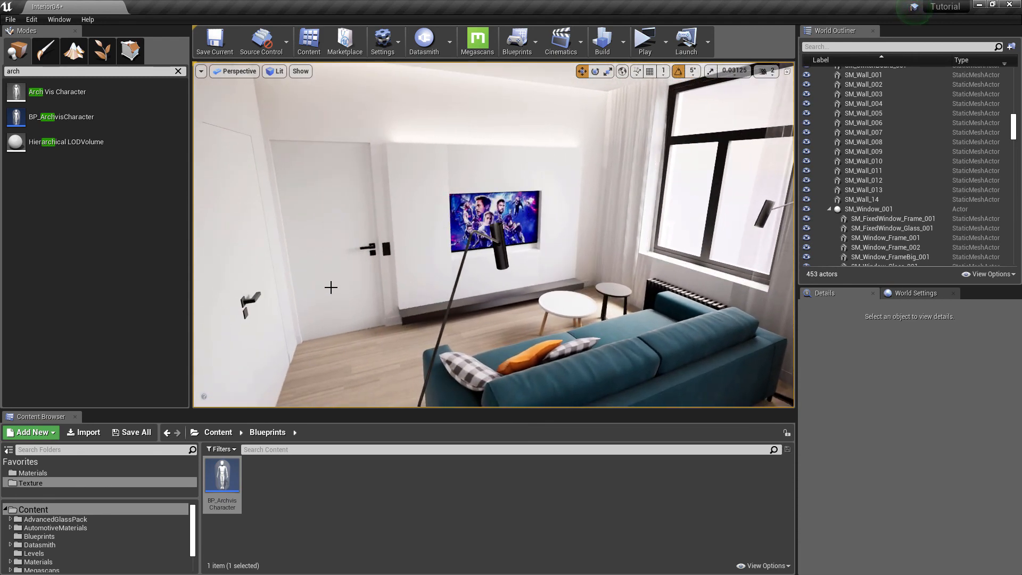